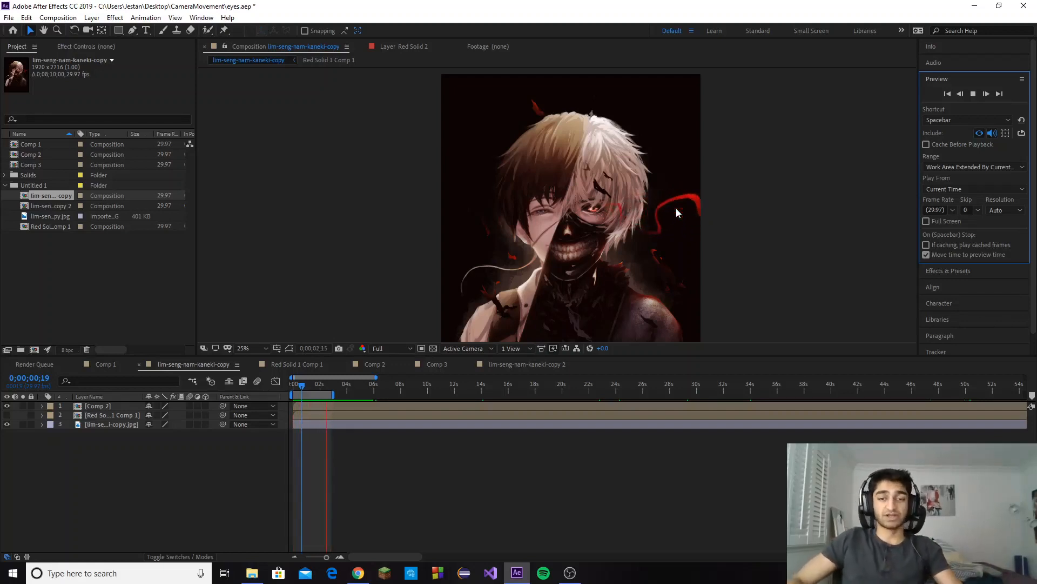
Collapse the preview settings and open the effects and presets browser with its search ready
click(944, 79)
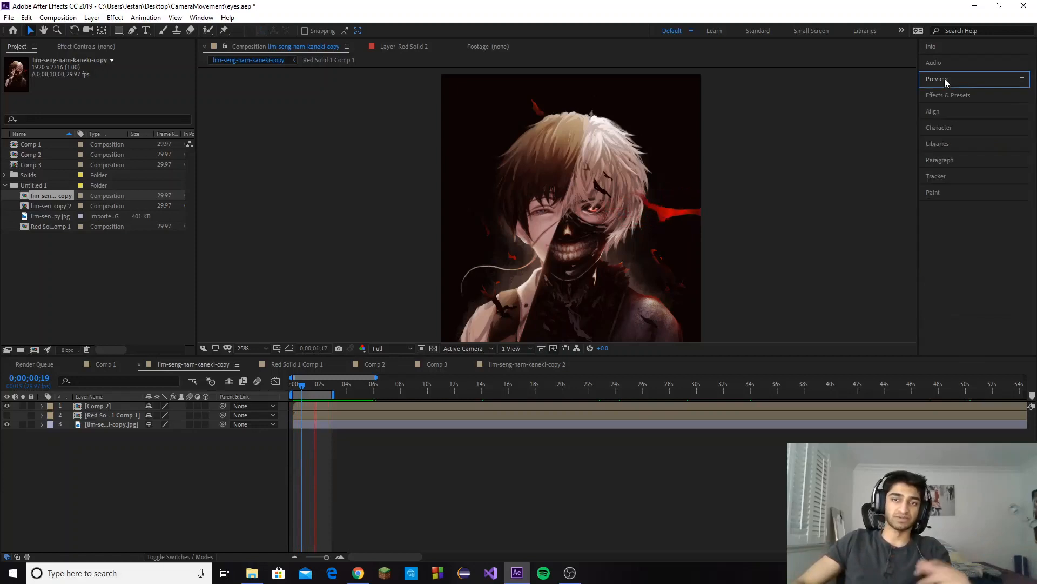
click(951, 95)
click(955, 108)
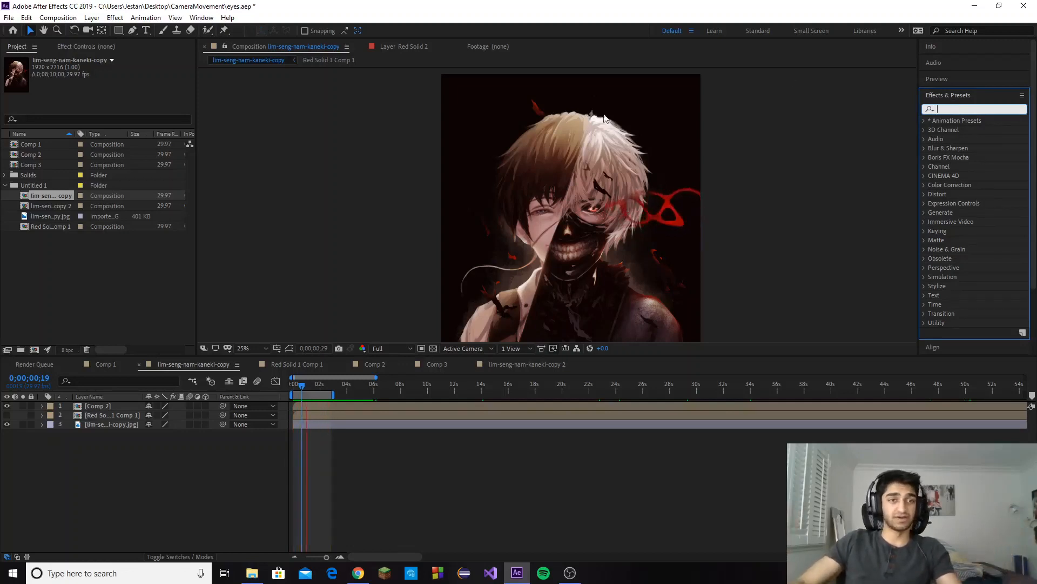
right_click(94, 263)
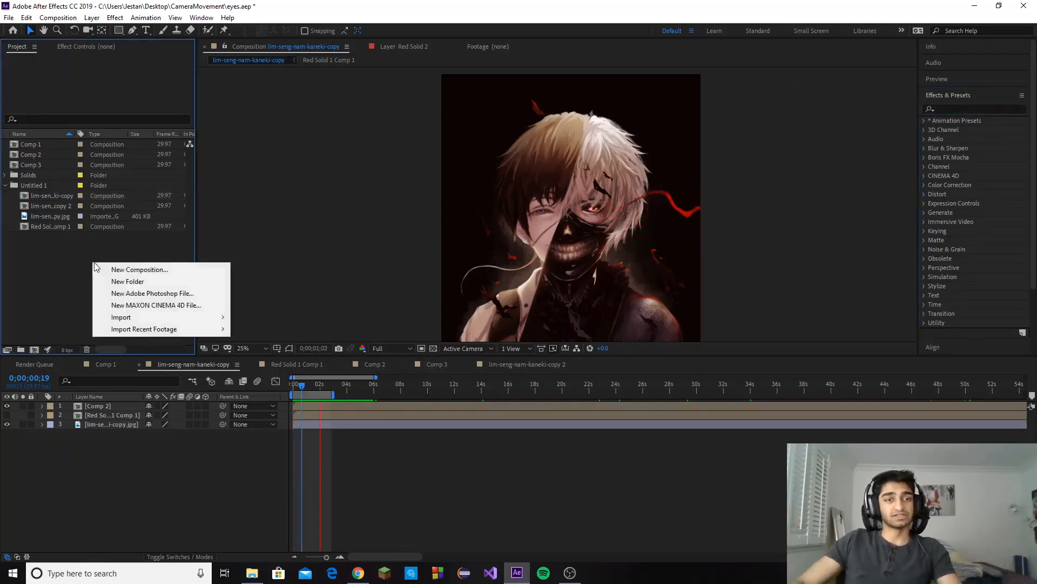
click(50, 256)
click(47, 216)
drag(46, 216, 35, 352)
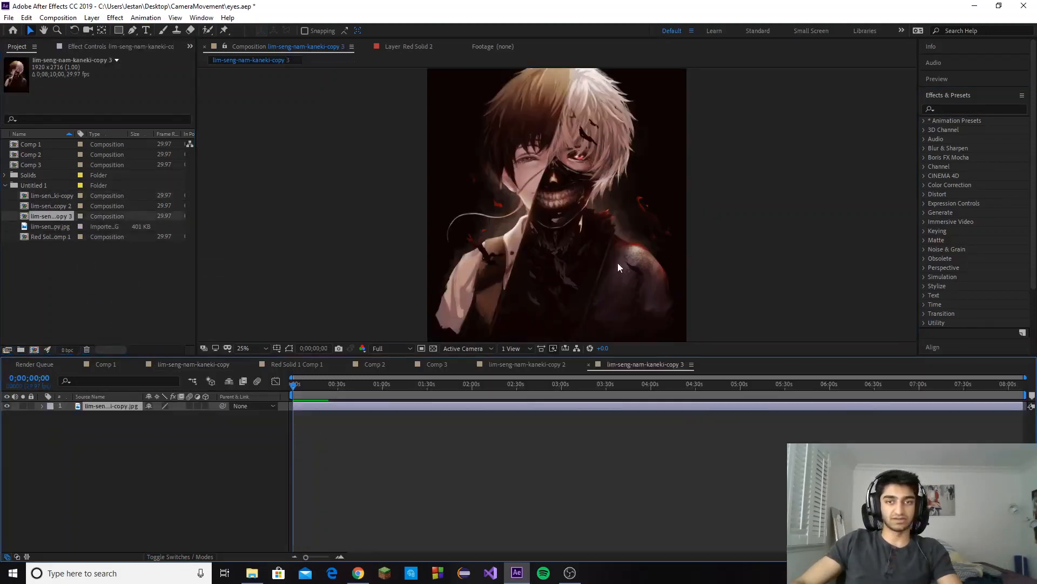
scroll(605, 256, up, 2)
scroll(604, 256, left, 1)
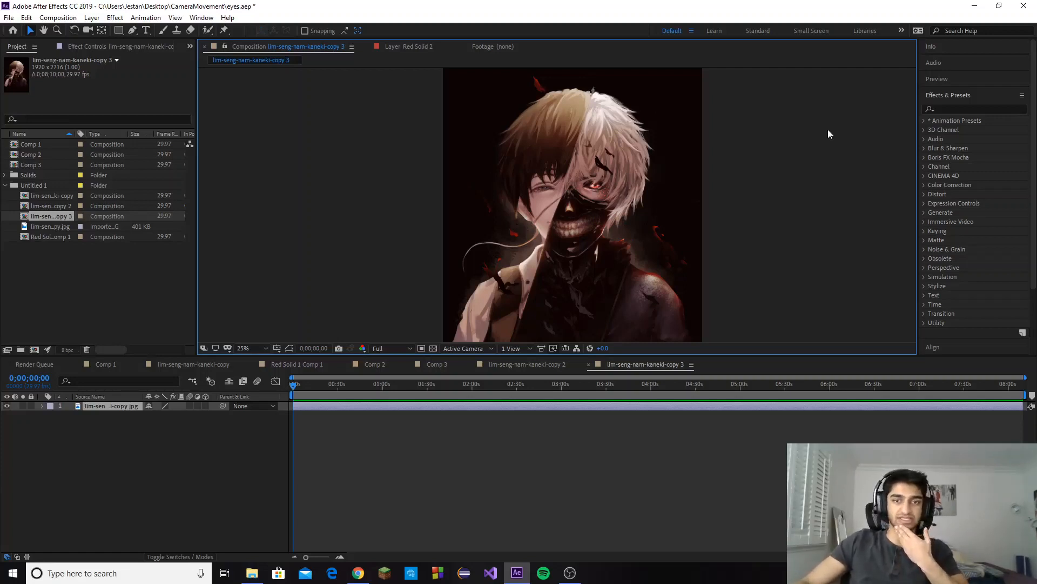
click(967, 104)
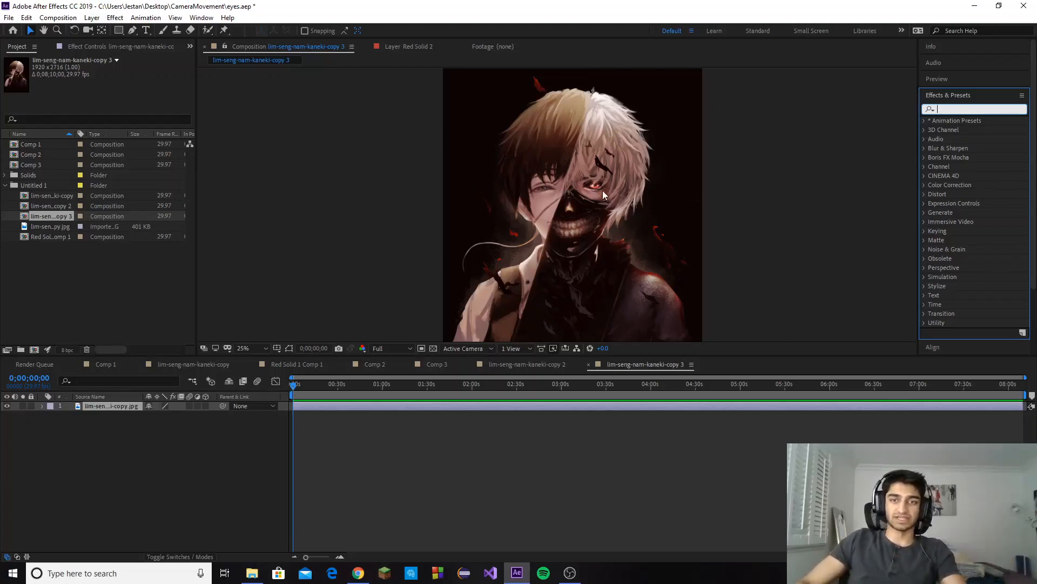
click(767, 188)
Add a red solid layer of 1920 × 2716 px above the image in the new composition
click(339, 410)
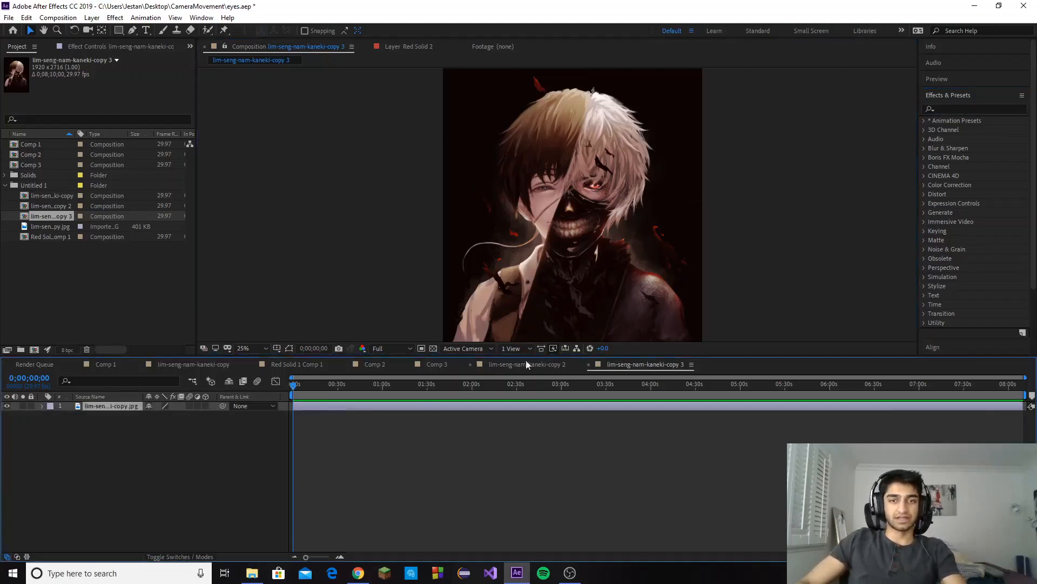
click(92, 17)
mouse_move(141, 31)
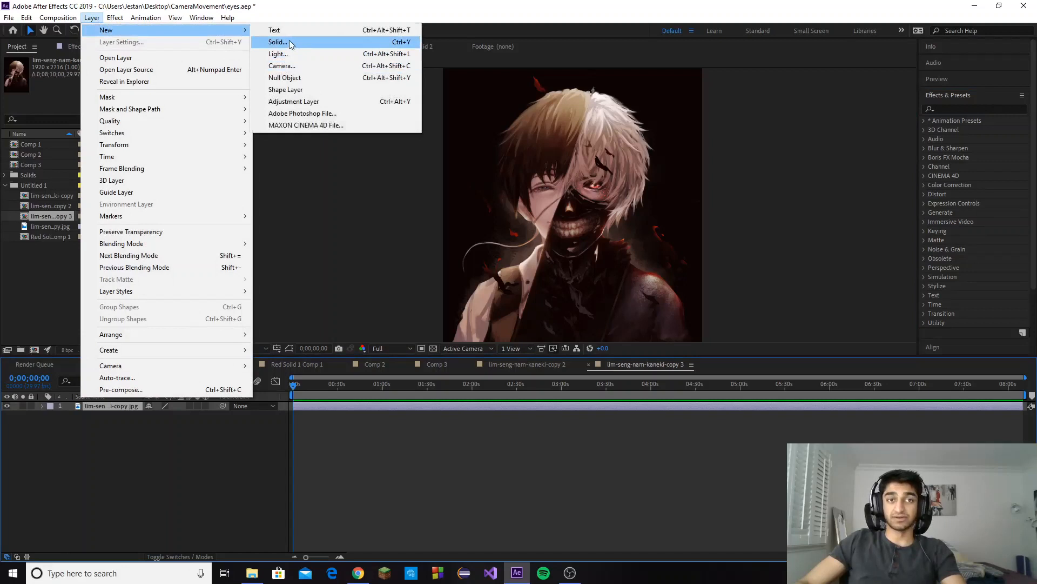
click(290, 40)
click(502, 420)
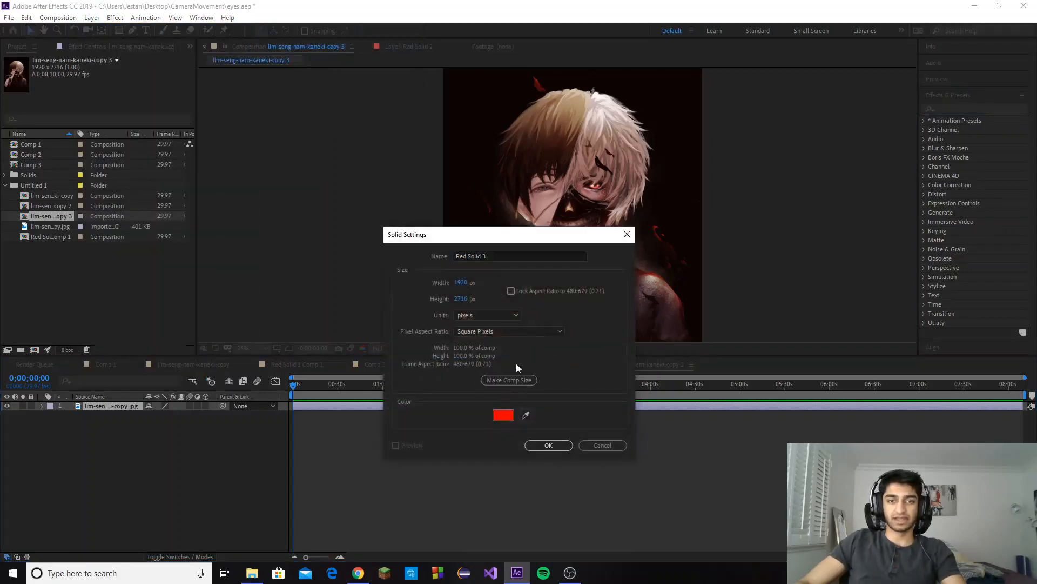
click(543, 445)
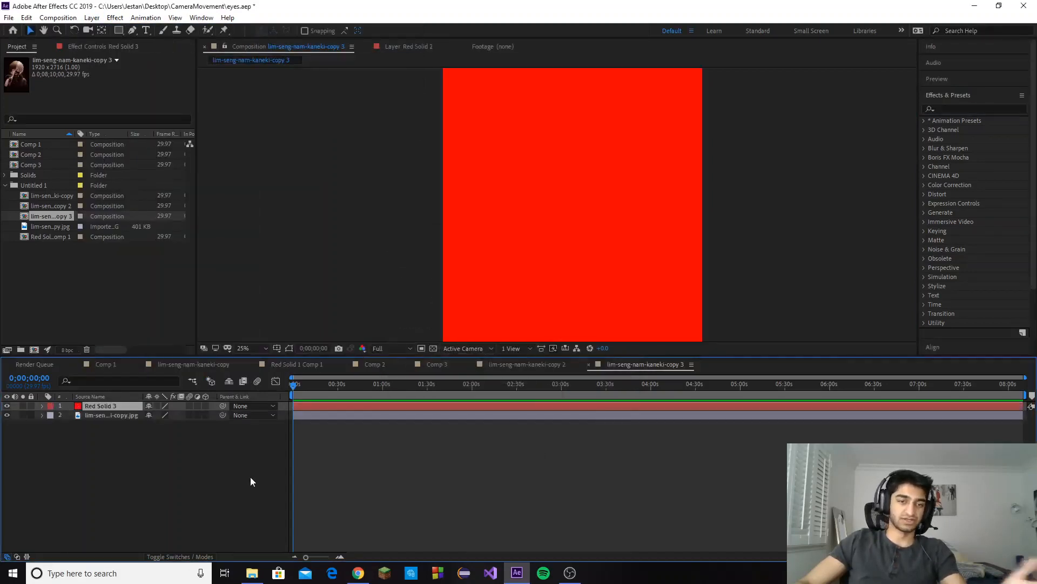
Draw a thin rectangular mask on the red solid, spanning the full image width at the character's eye level
click(122, 465)
click(118, 405)
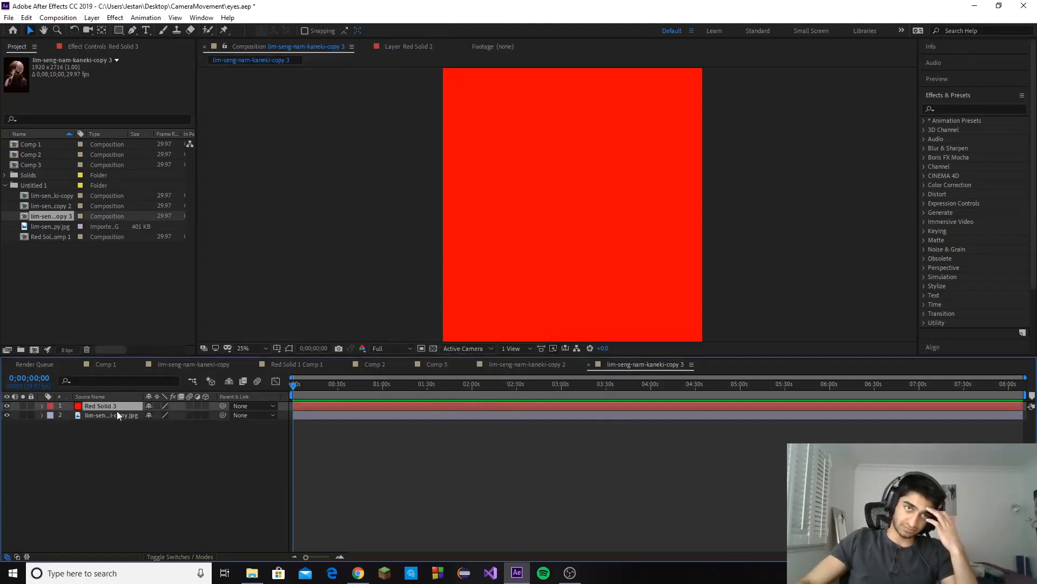
click(119, 31)
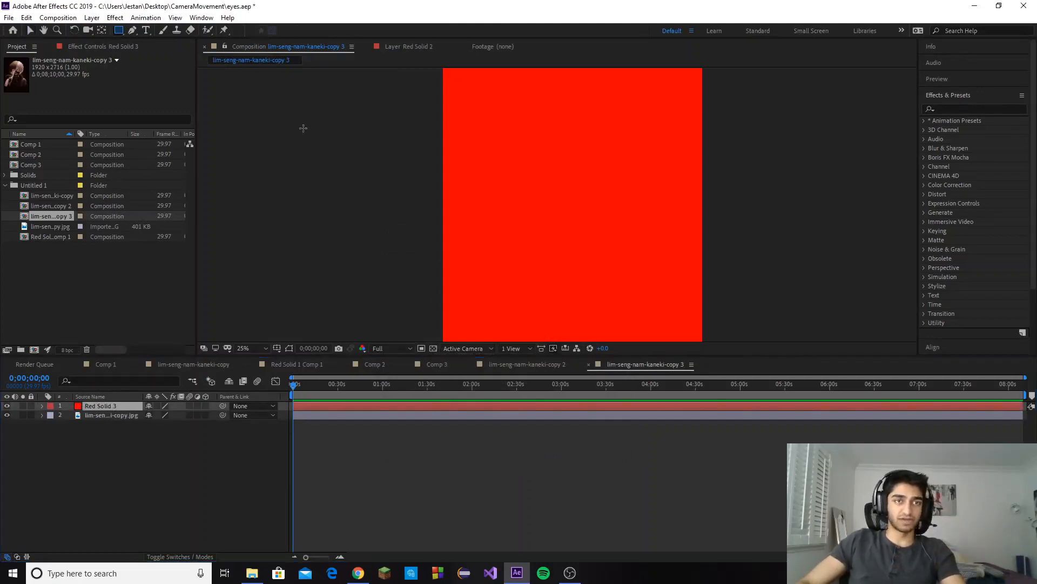
drag(444, 170, 703, 199)
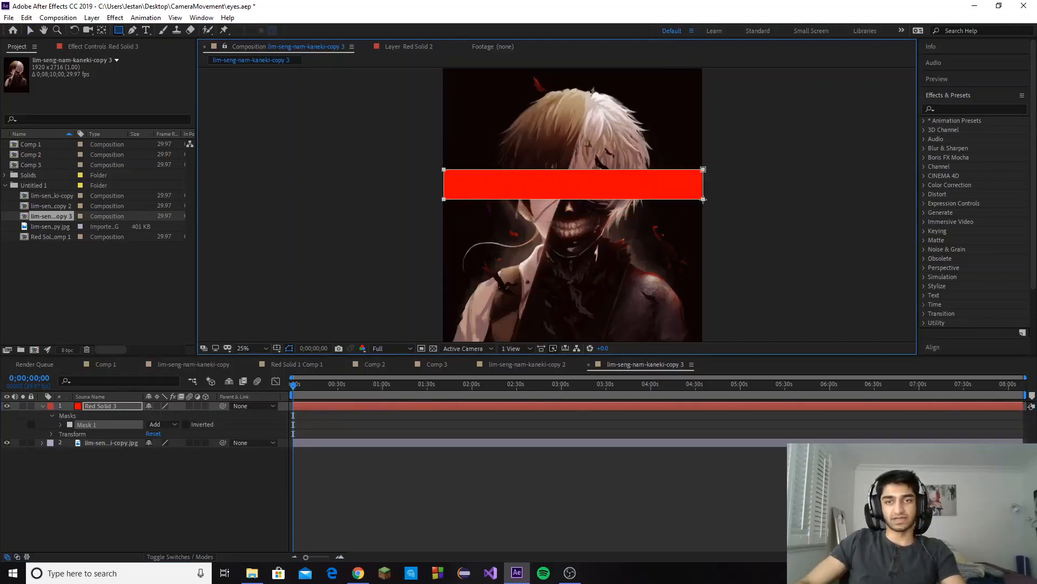
Pre-compose the masked red solid as Red Solid 3 Comp 1, moving all attributes into the new composition
click(106, 407)
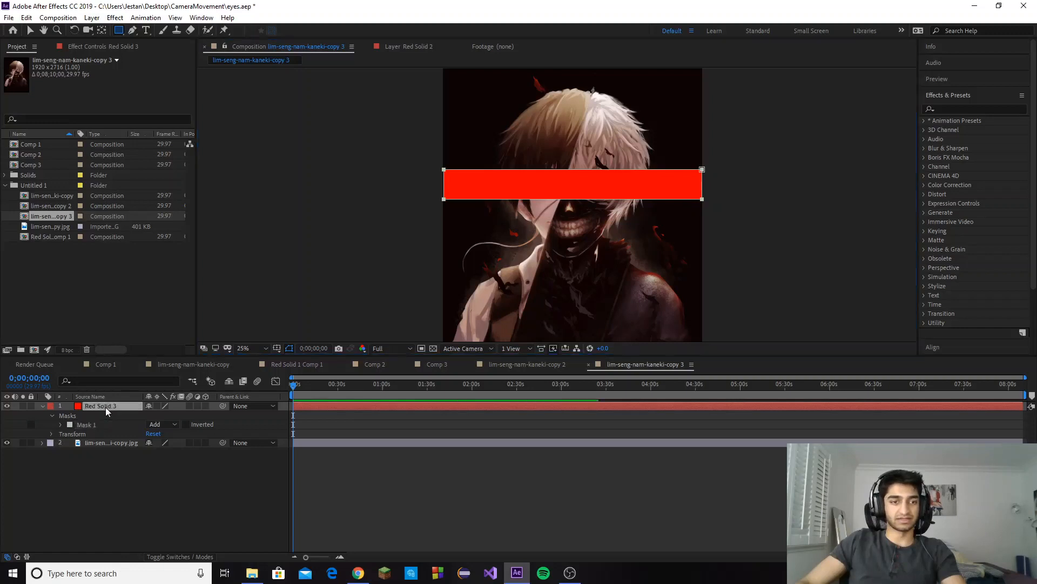
click(42, 406)
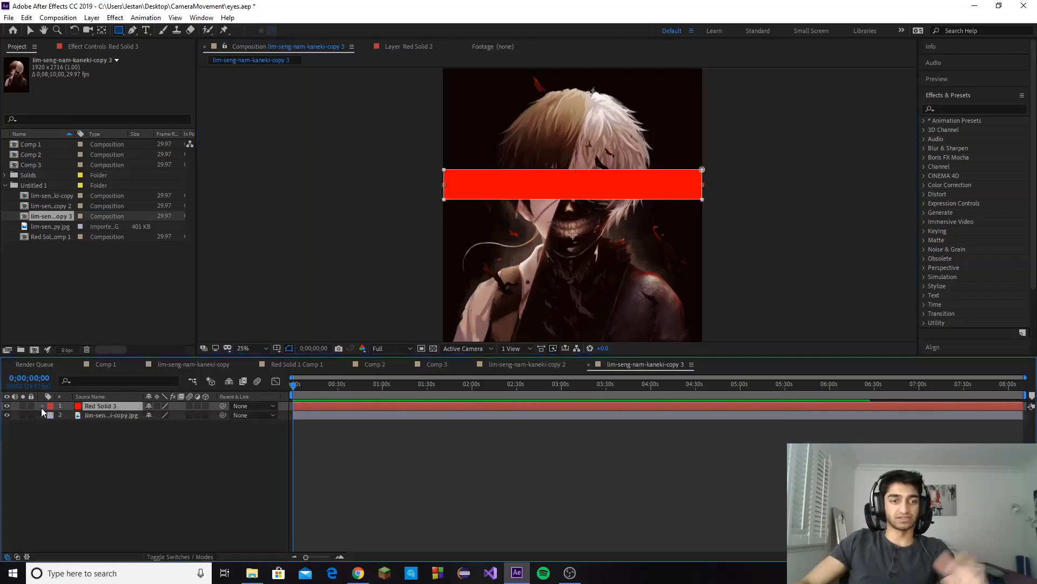
right_click(120, 407)
click(190, 361)
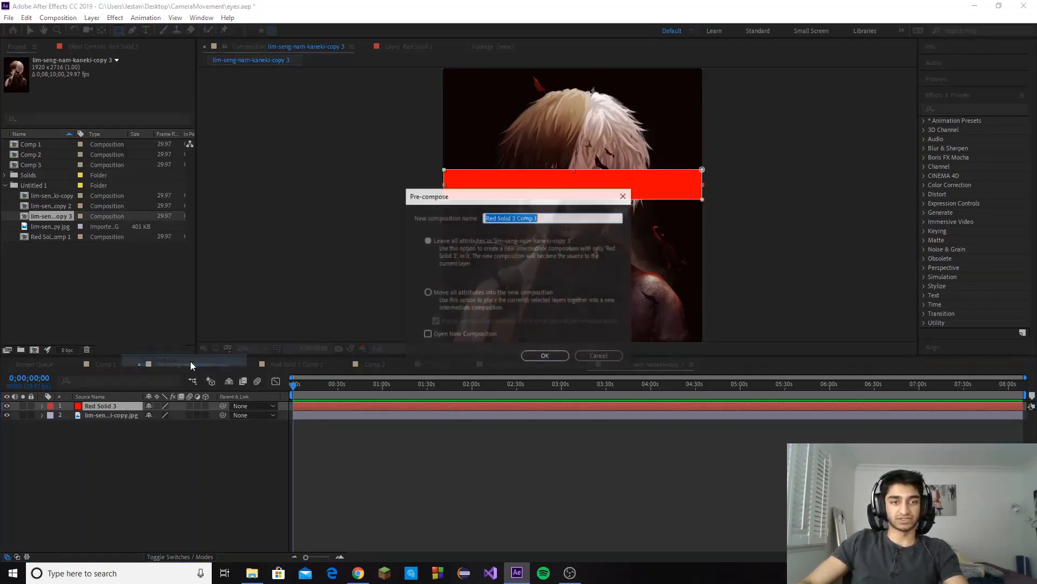
click(427, 294)
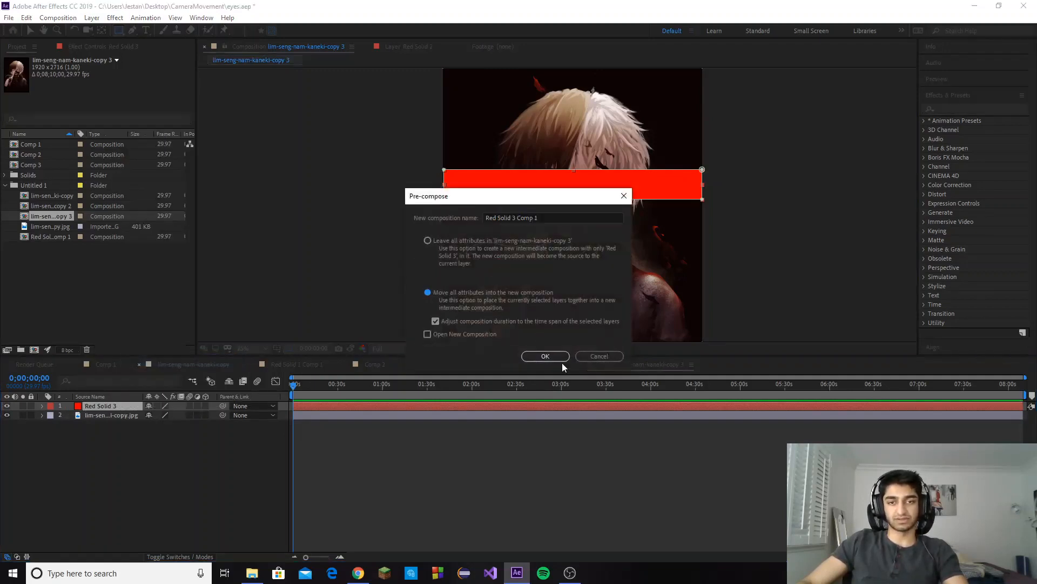
click(556, 358)
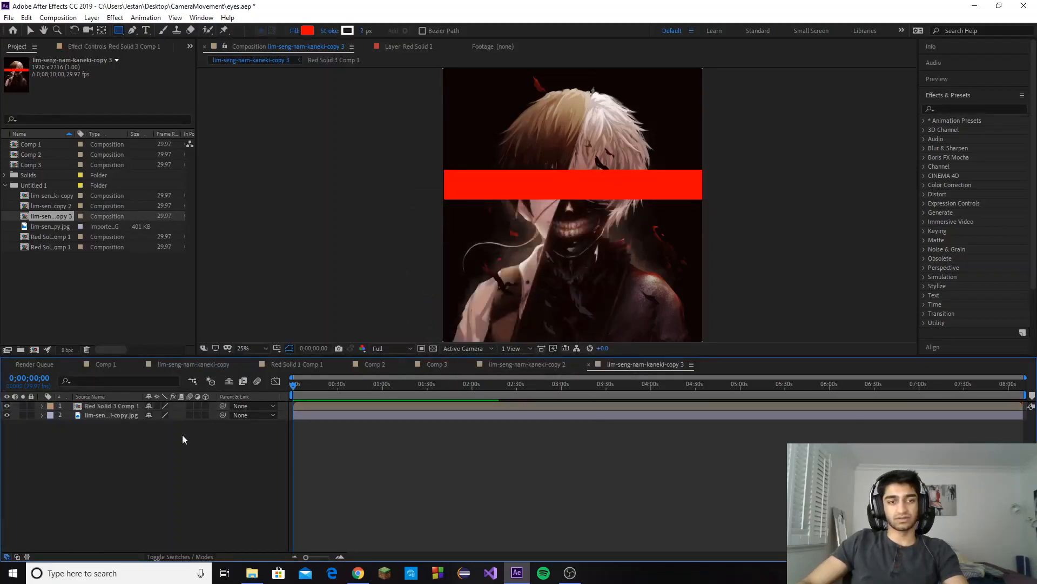
Search the effects for "turbulent" and apply Turbulent Displace to the Red Solid 3 Comp 1 layer
click(112, 407)
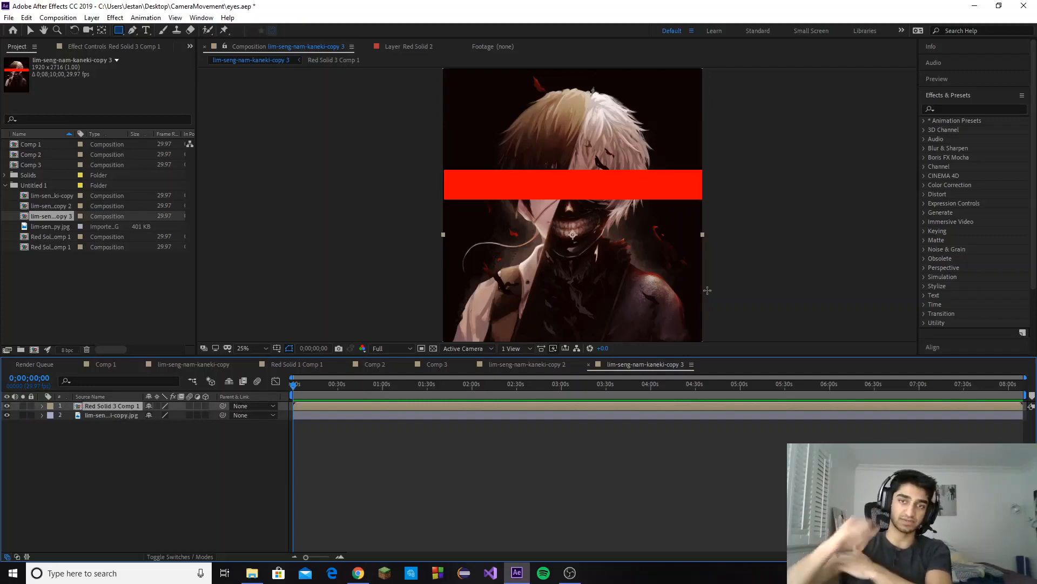
click(958, 108)
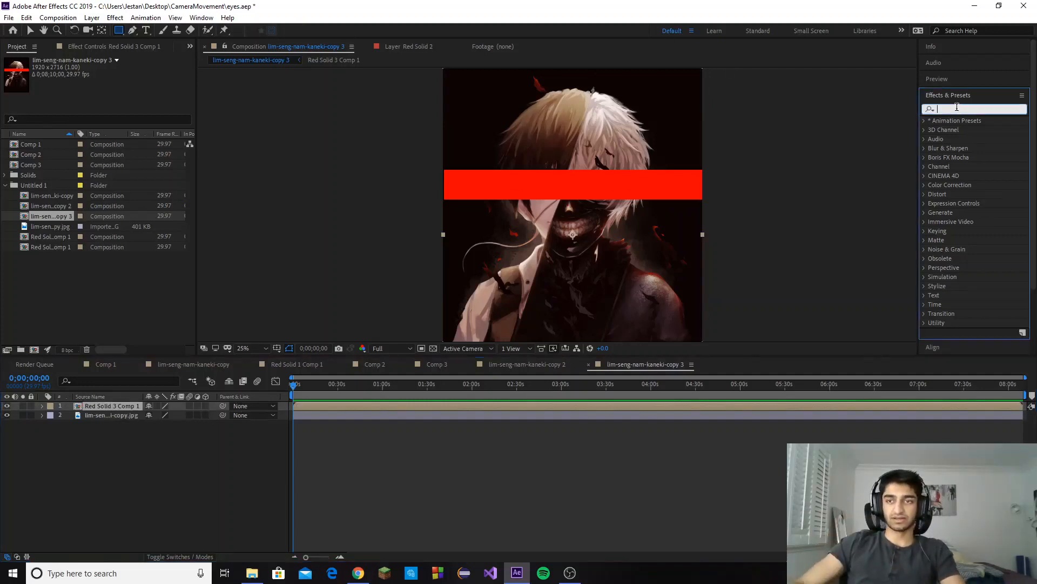
text(trub)
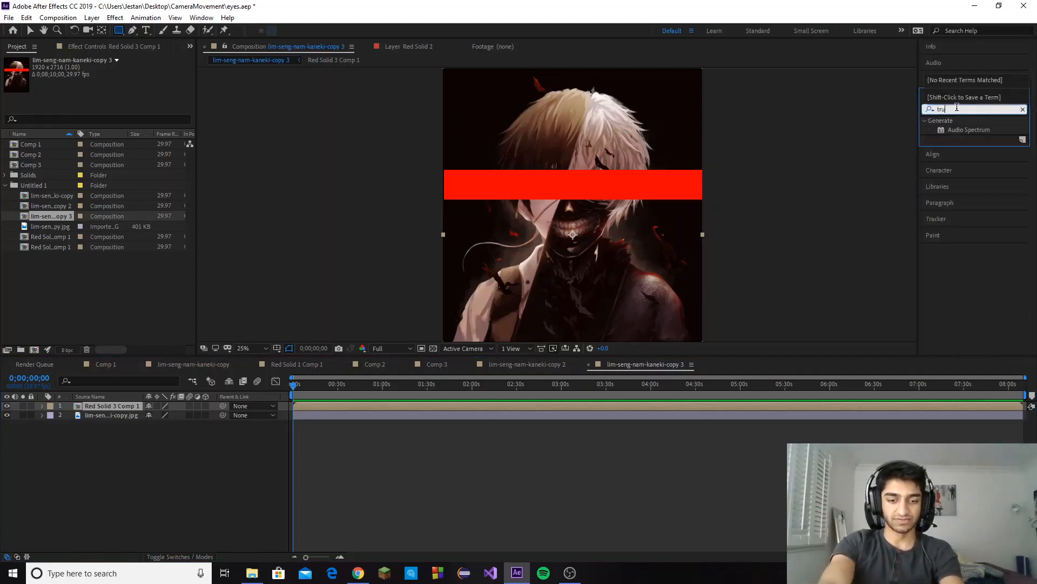
key(BackSpace)
key(BackSpace)
key(BackSpace)
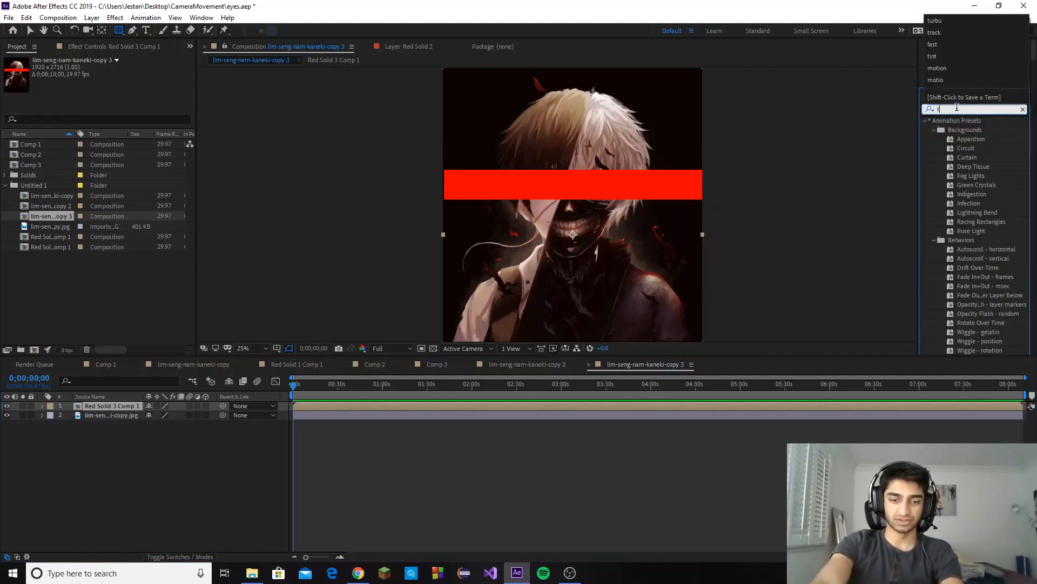
text(rb)
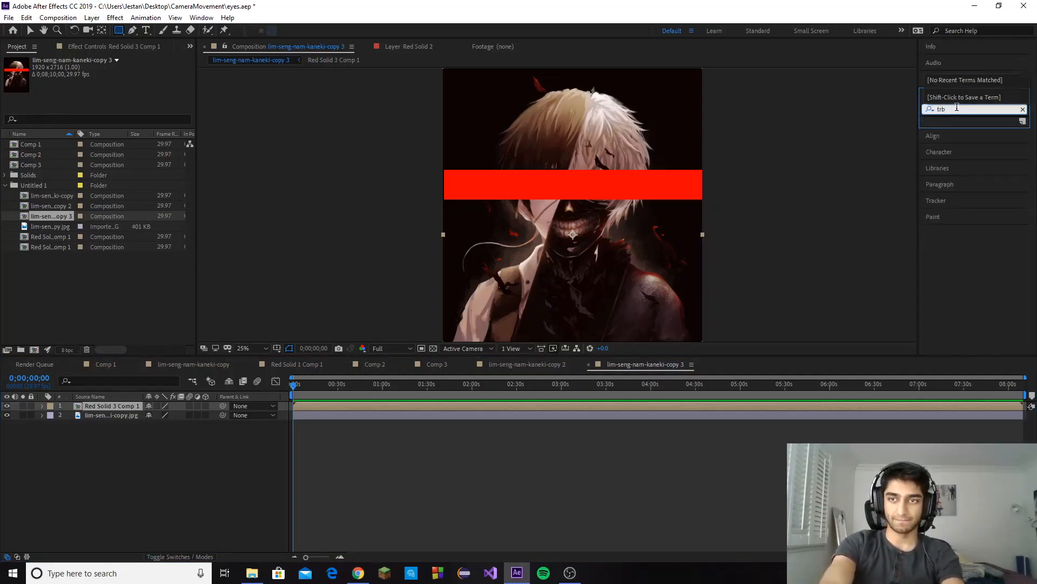
key(BackSpace)
key(BackSpace)
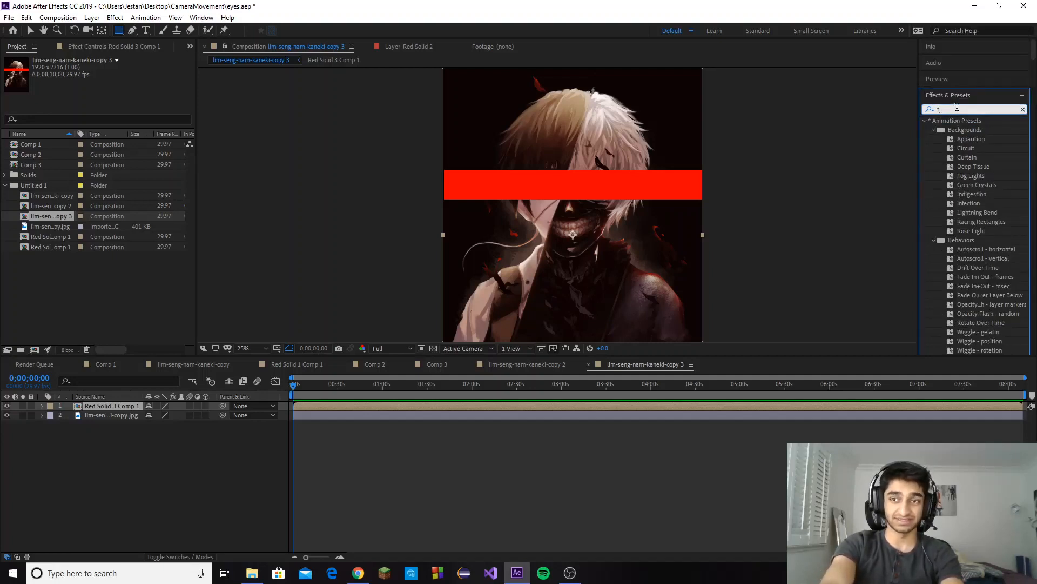
text(urbulent)
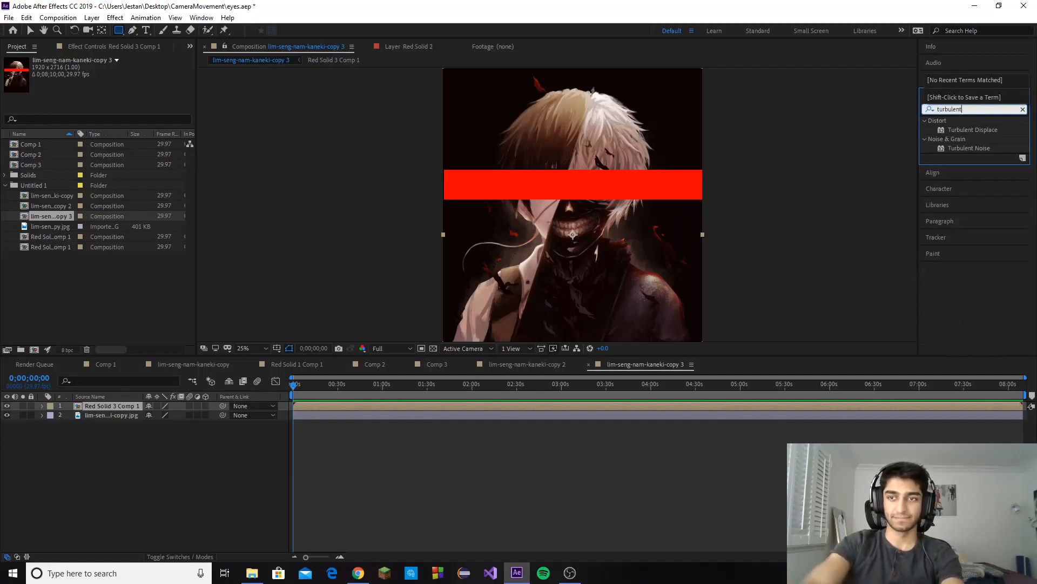
click(987, 130)
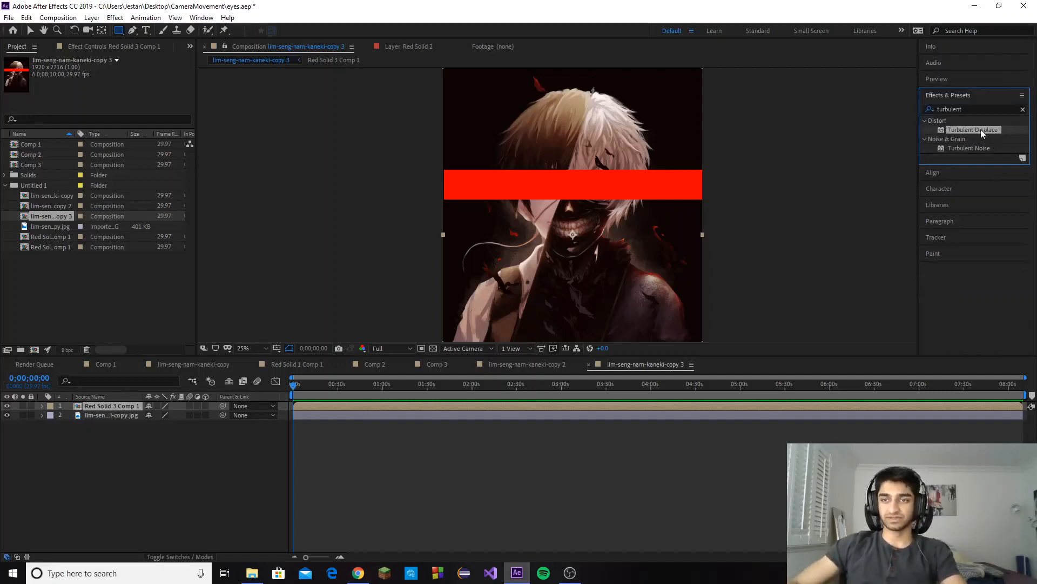
drag(982, 131, 453, 382)
drag(386, 407, 386, 406)
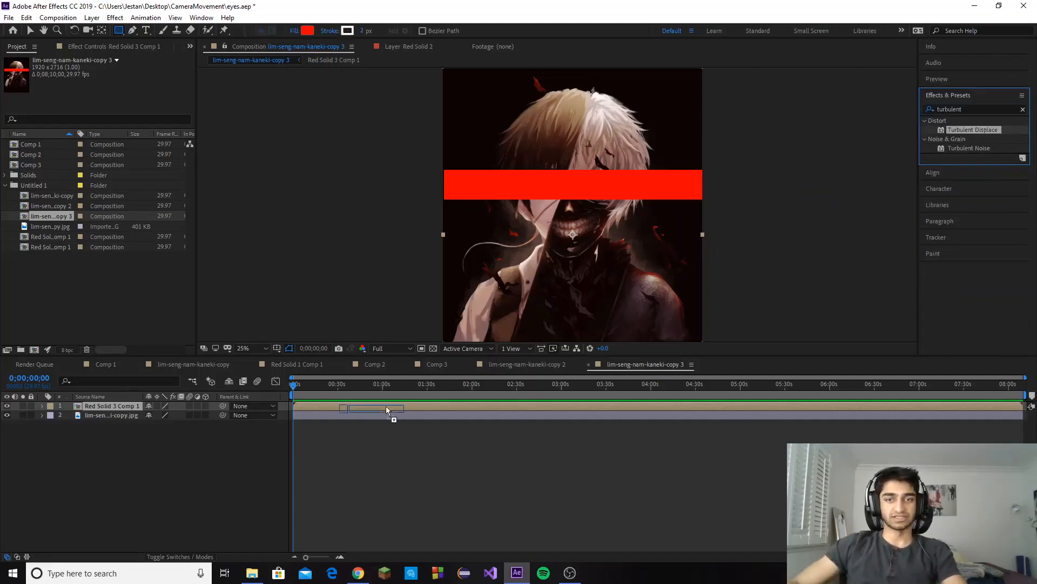
click(757, 268)
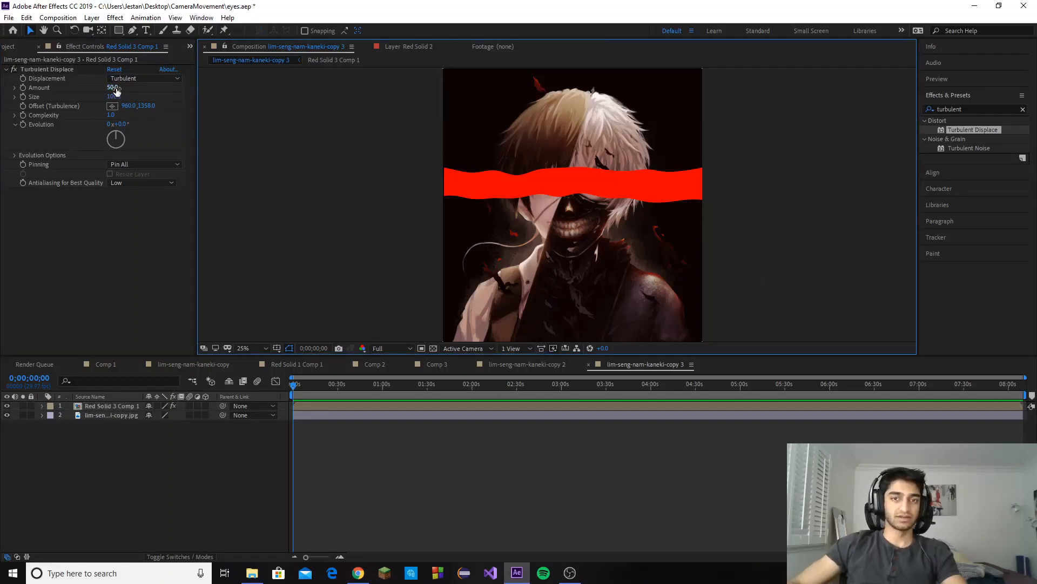
Set the Turbulent Displace effect's Amount to 391 and Size to 82 on the red bar
mouse_move(116, 91)
mouse_down()
mouse_move(502, 91)
mouse_move(281, 132)
mouse_move(514, 134)
mouse_move(241, 162)
mouse_move(526, 160)
mouse_up()
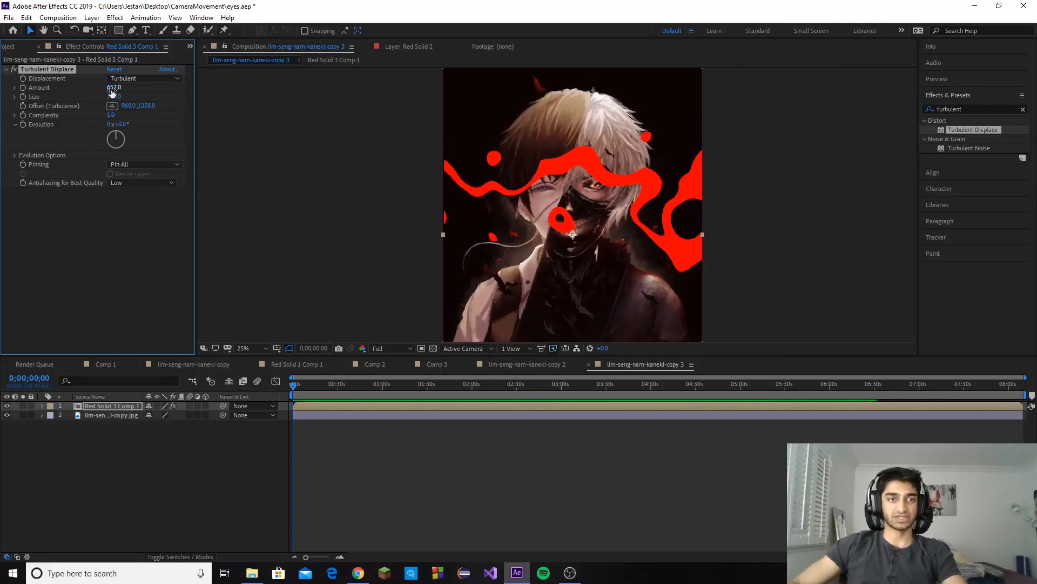
drag(114, 87, 140, 119)
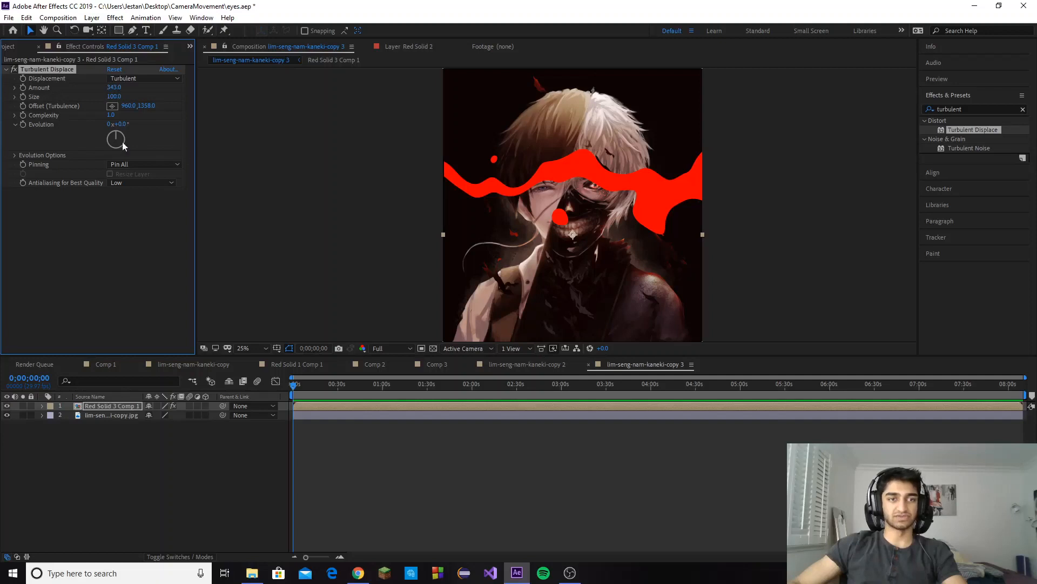
mouse_move(115, 99)
mouse_down()
mouse_move(73, 101)
mouse_move(114, 105)
mouse_up()
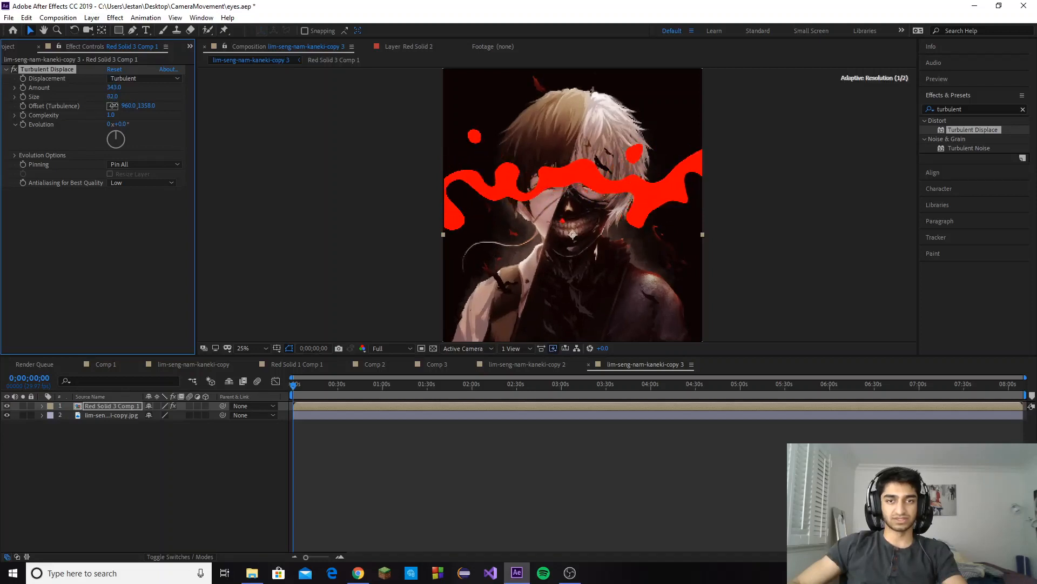
click(245, 149)
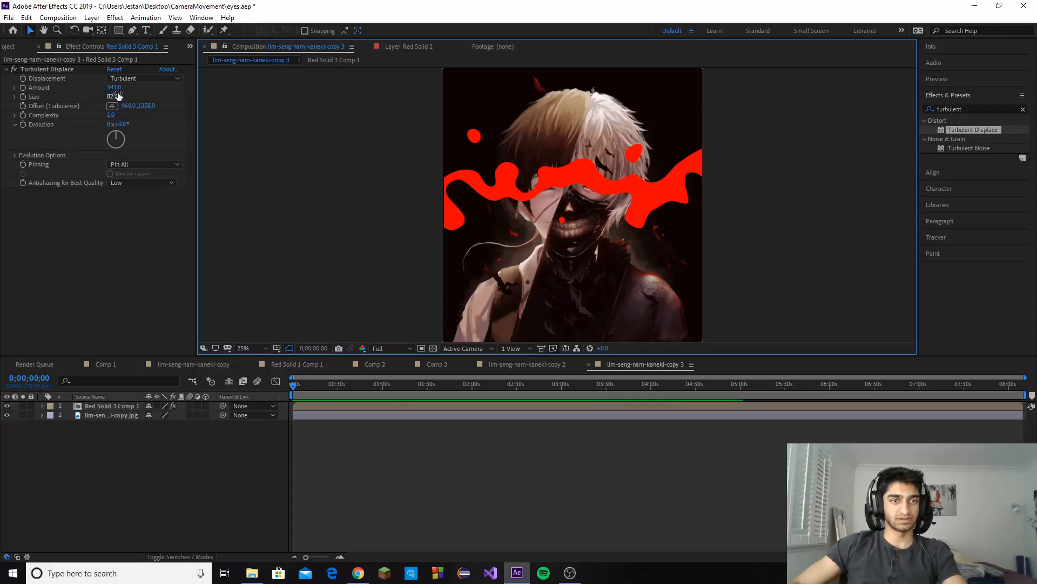
drag(114, 87, 177, 124)
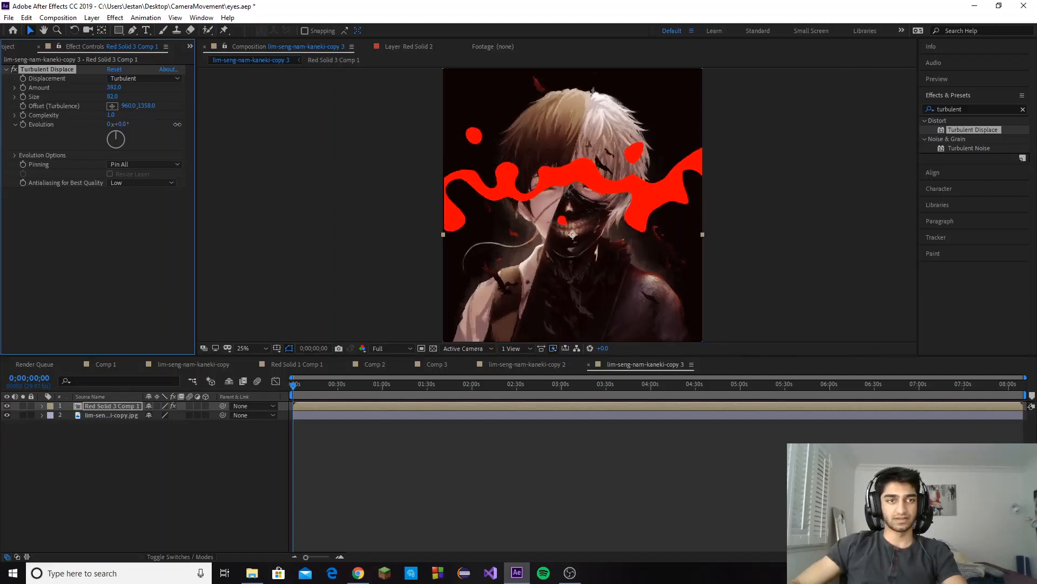
click(204, 155)
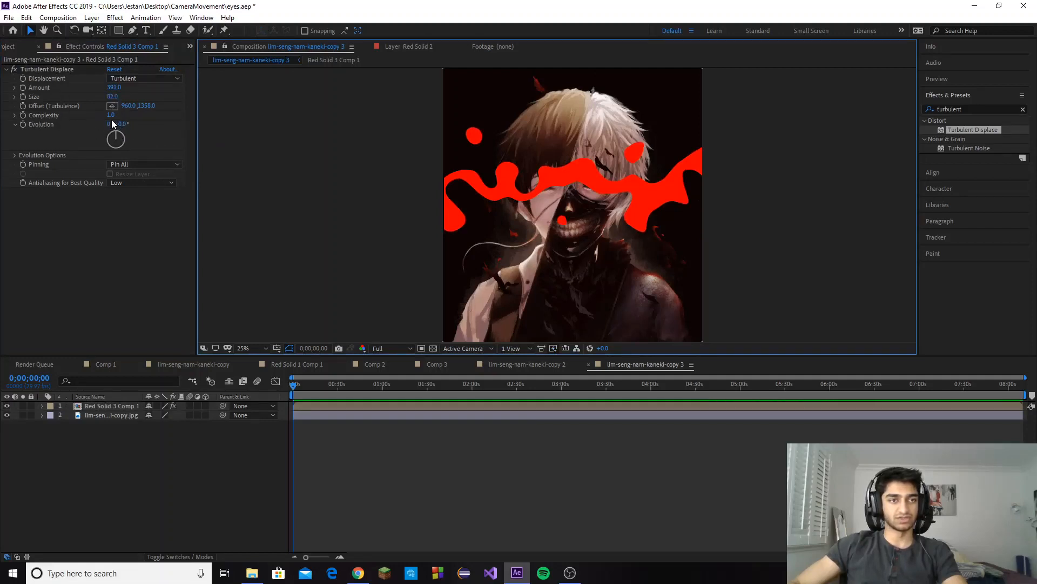
Enable an expression on the Turbulent Displace Evolution property of the Red Solid 3 Comp 1 layer
alt+click(24, 124)
Examine the finished red trail and its Turbulent Displace settings in Comp 2, and return to the lim-seng-nam-kaneki-copy 3 composition
click(387, 363)
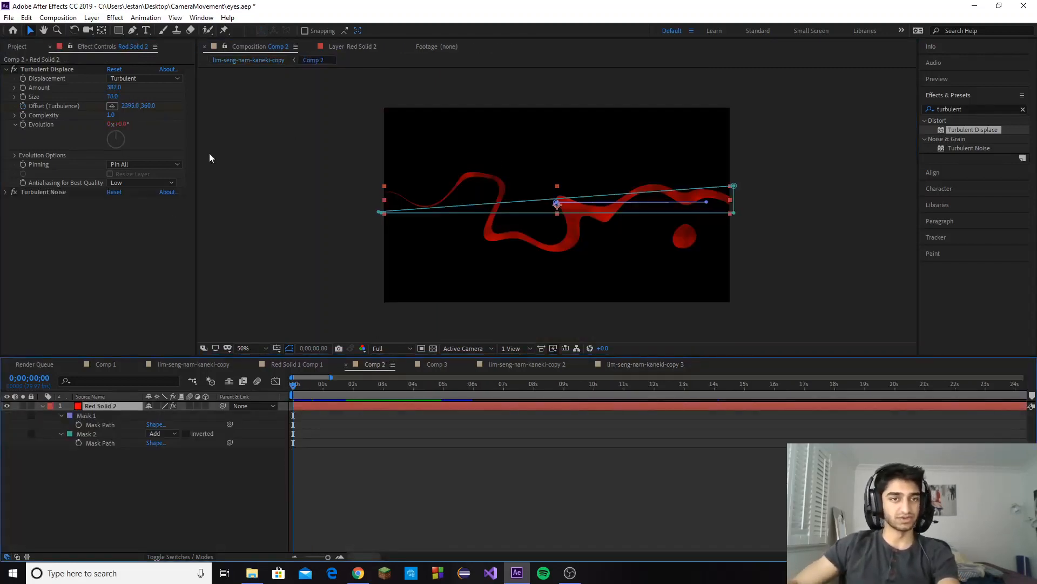
click(162, 488)
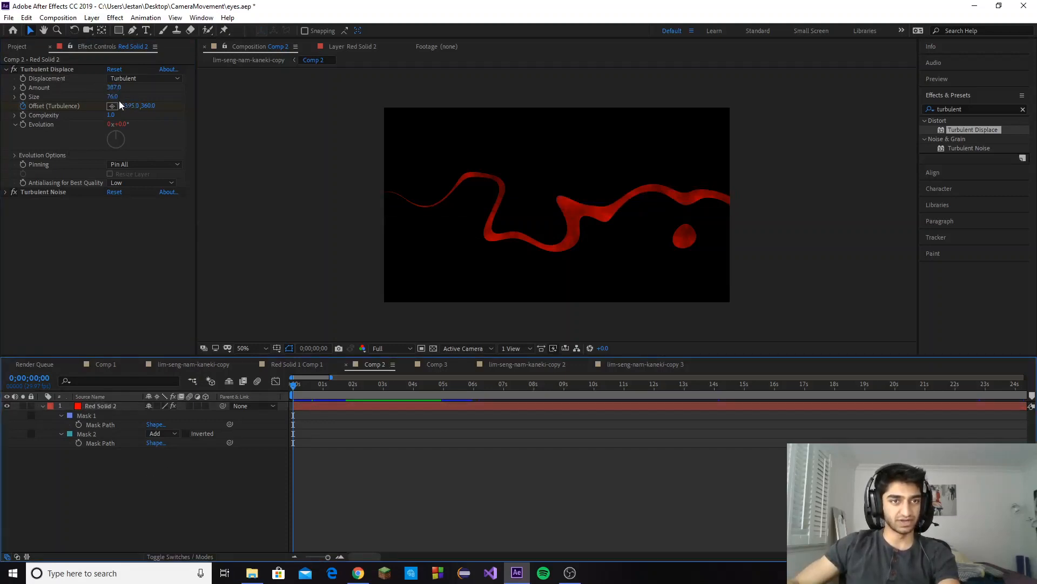
click(31, 48)
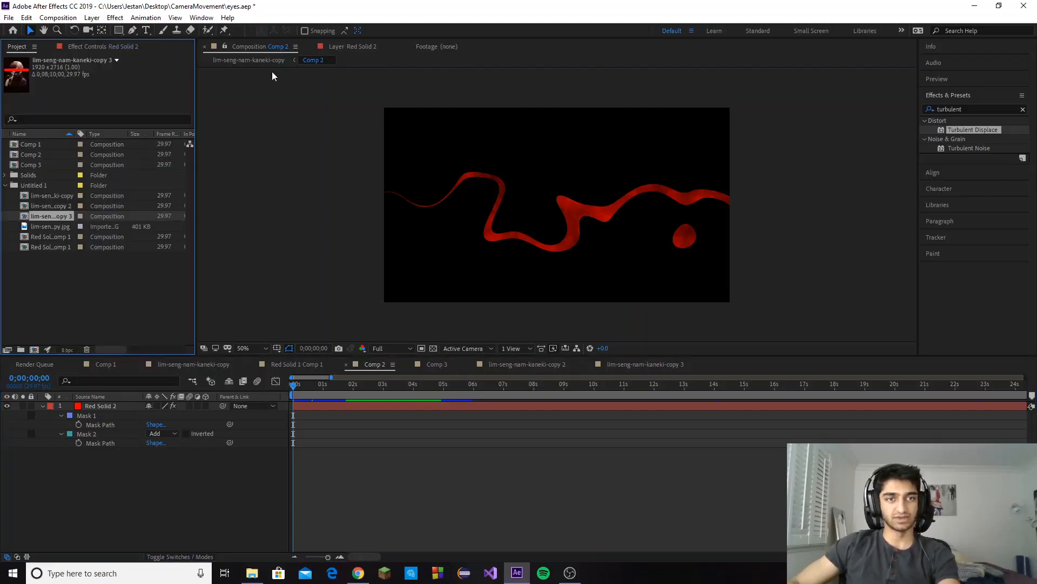
click(333, 48)
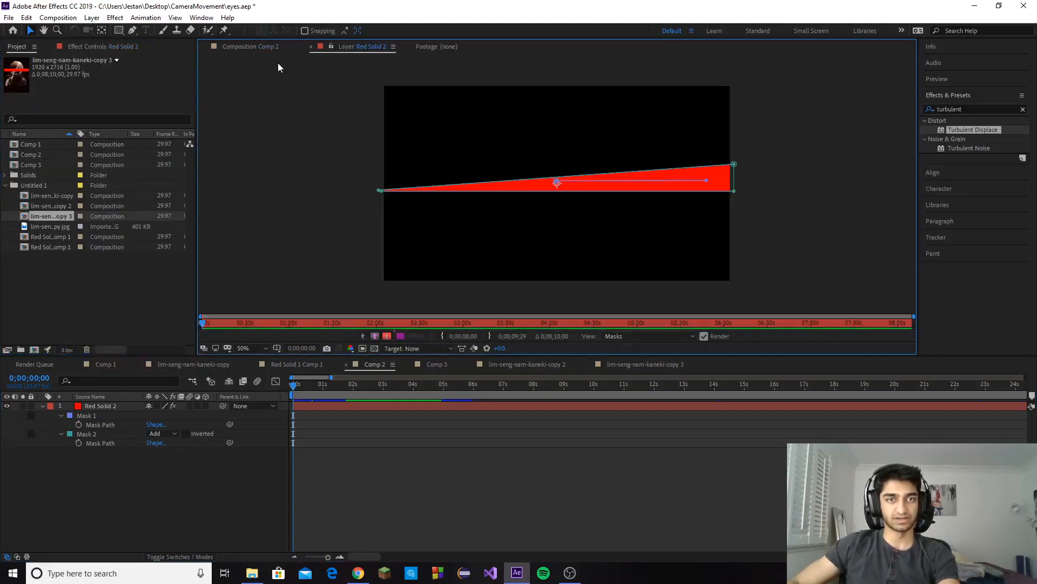
click(259, 47)
click(62, 246)
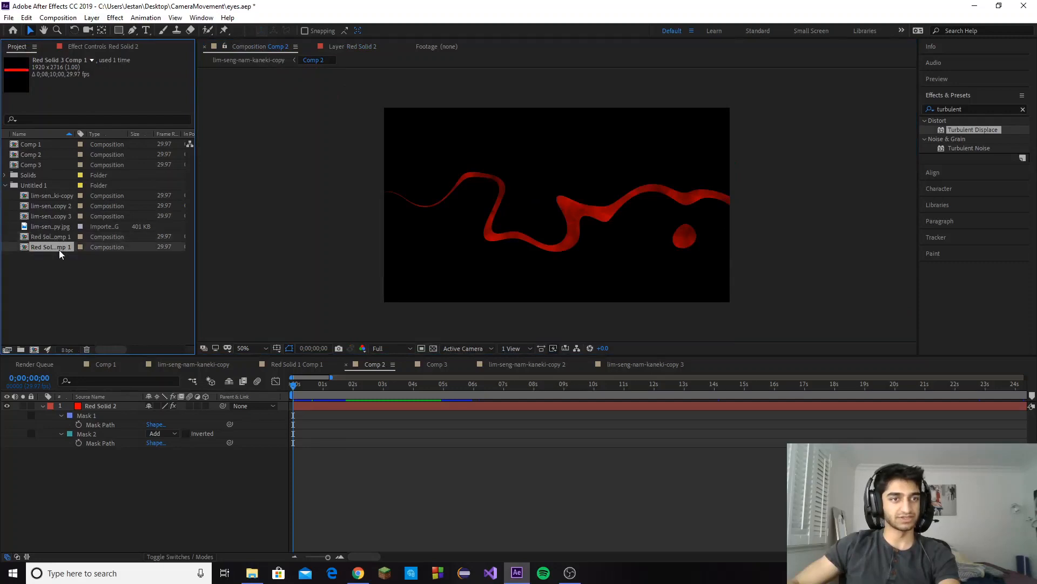
double_click(59, 245)
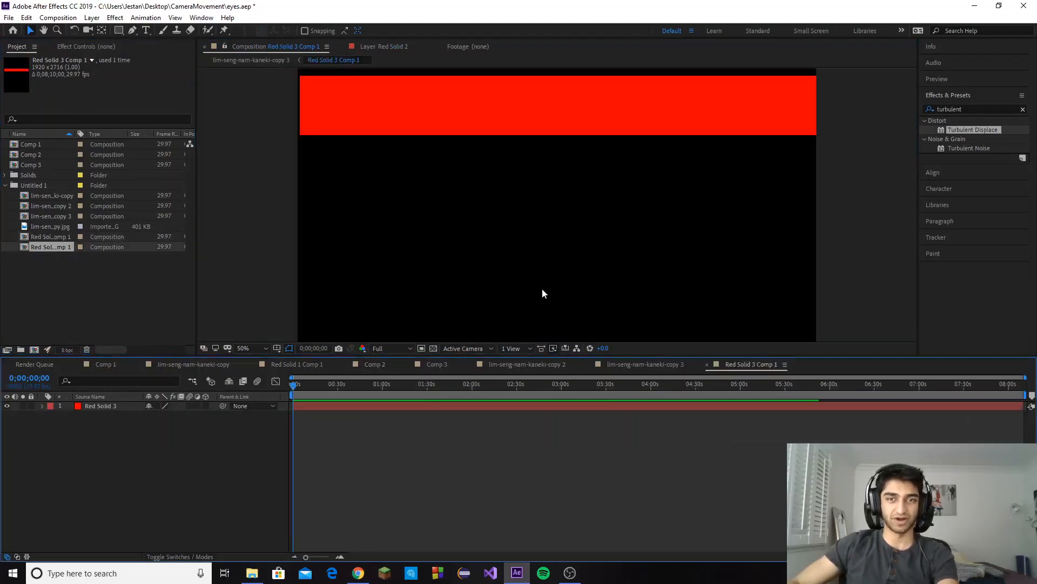
click(57, 222)
click(56, 219)
click(56, 205)
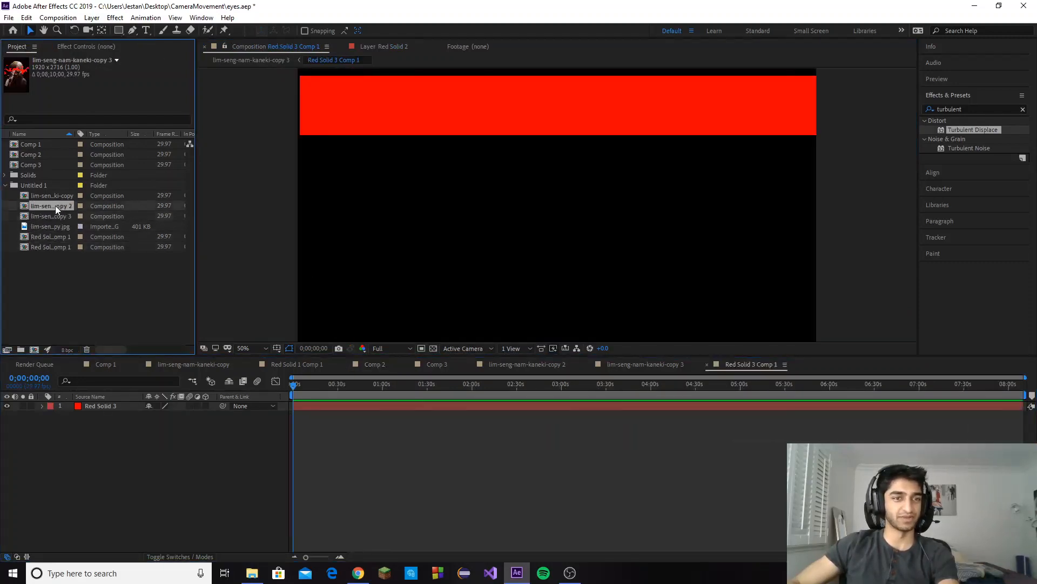
click(56, 216)
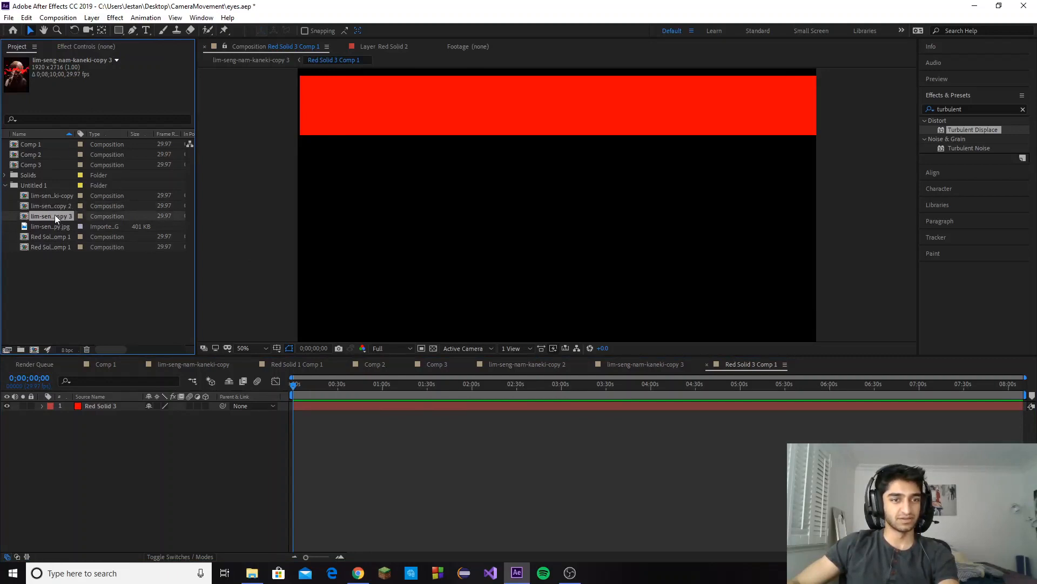
double_click(54, 215)
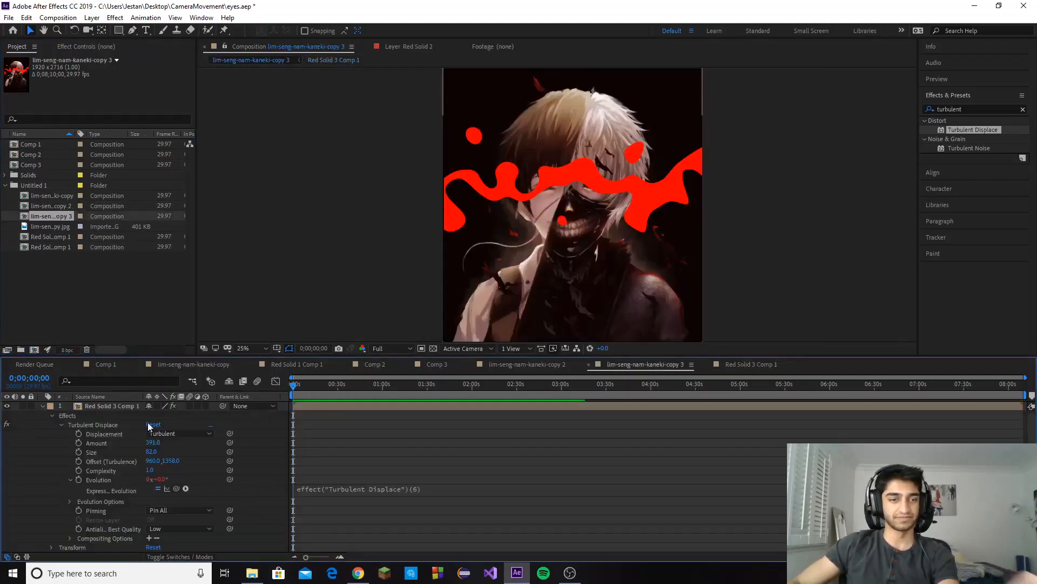
Set the Evolution expression of the red bar's Turbulent Displace effect to time*100 and preview the motion
click(100, 407)
click(360, 489)
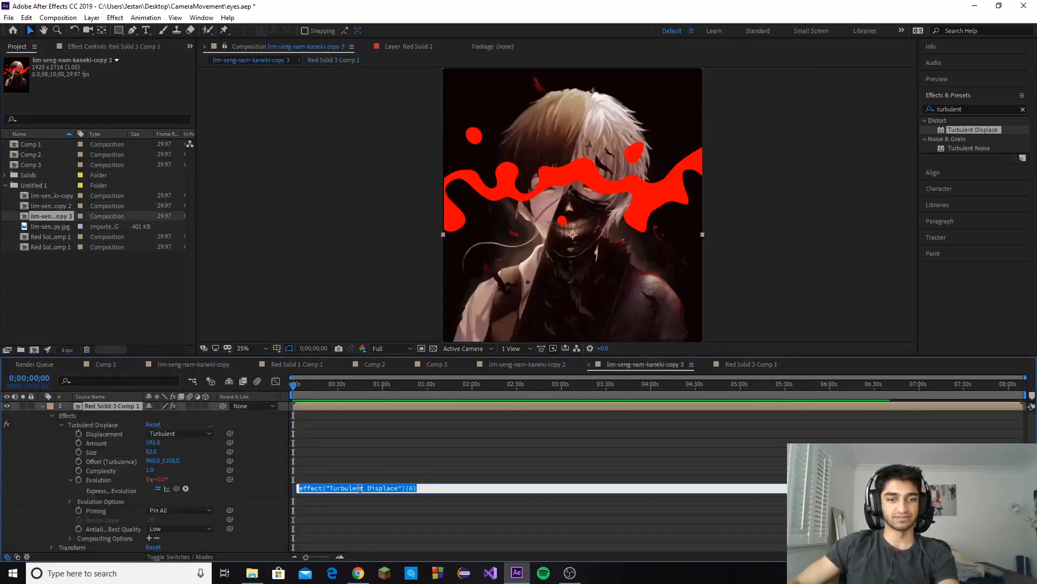
click(102, 44)
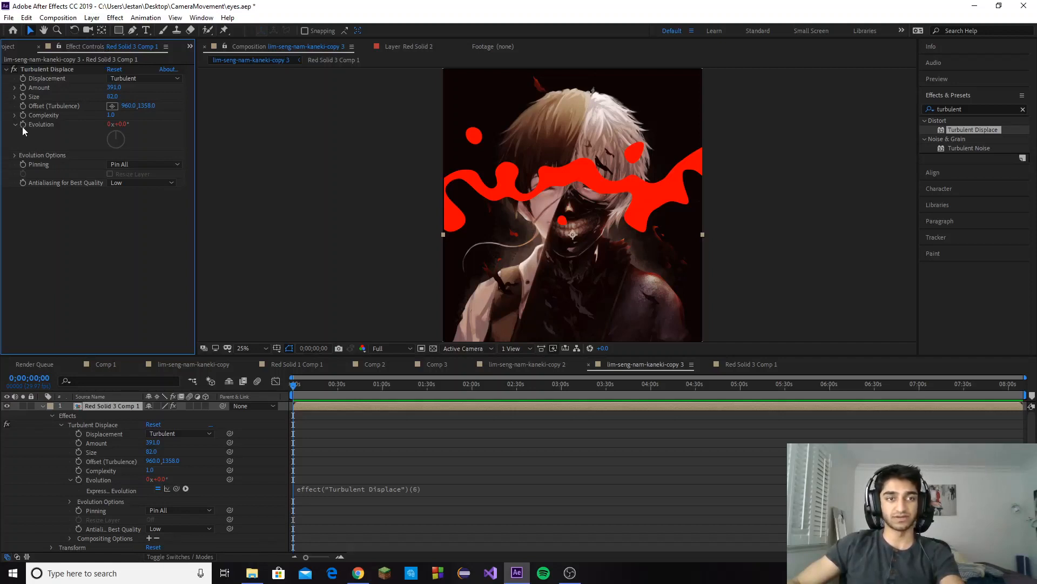
click(345, 490)
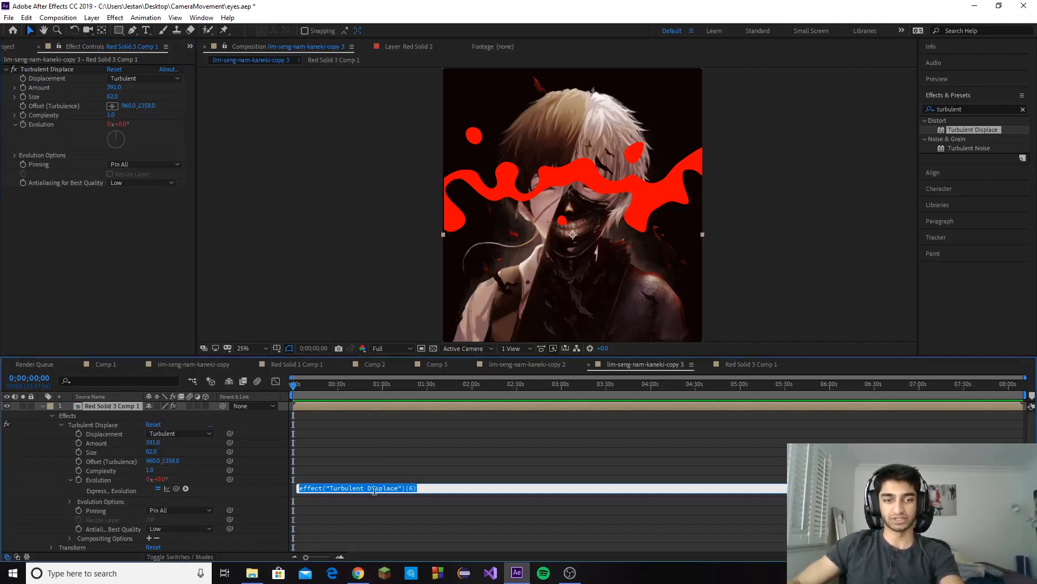
text(time)
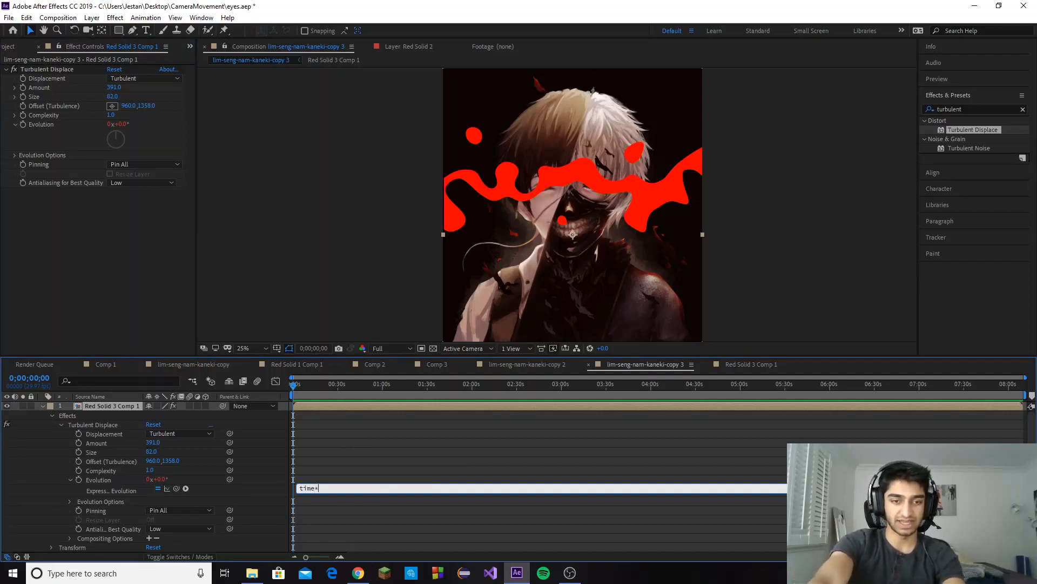
text(*100)
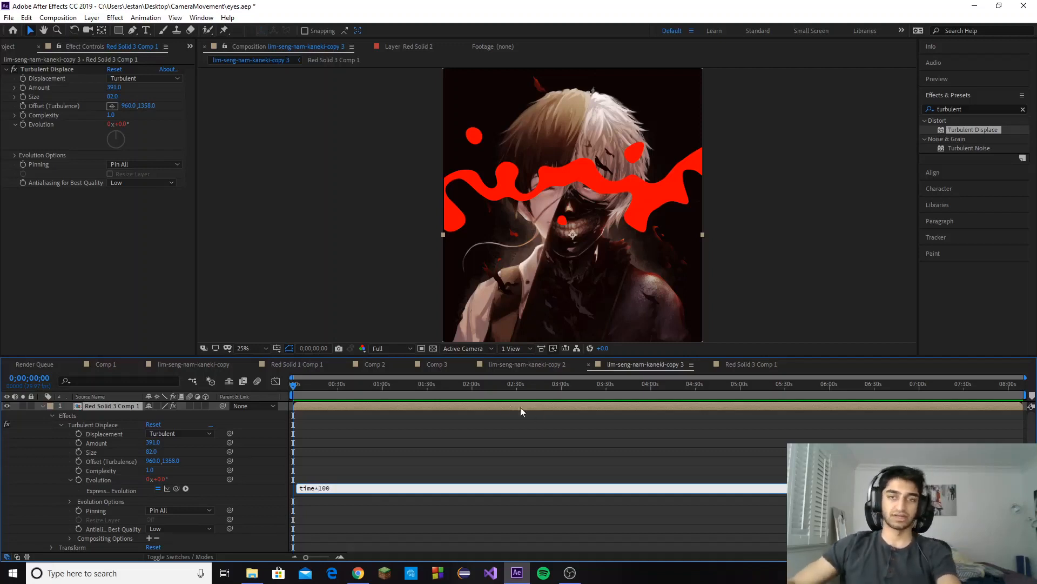
click(433, 453)
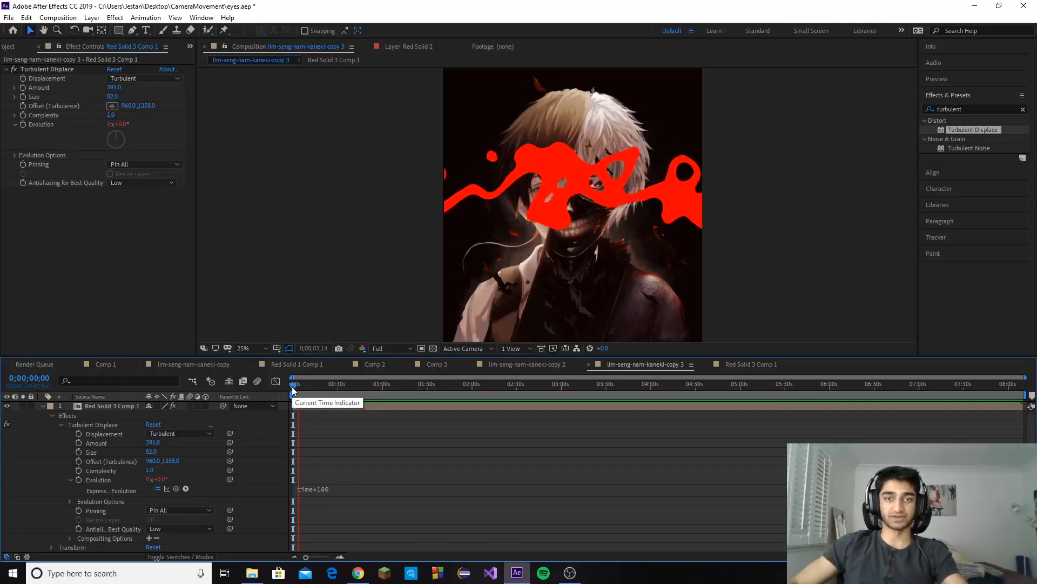
key(space)
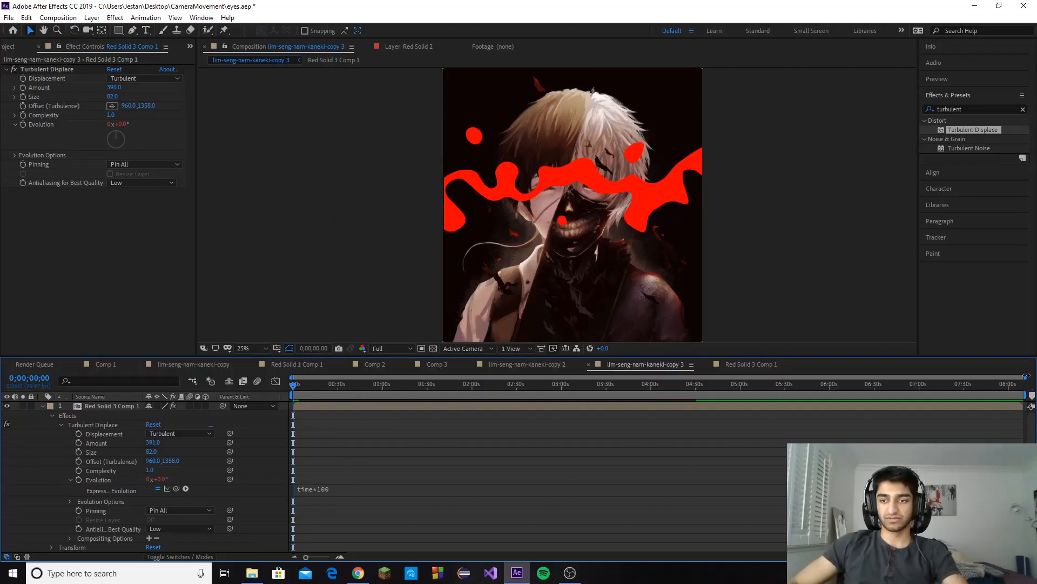
Set the Turbulent Displace Size of the Red Solid 3 Comp 1 layer to 75 and collapse the layer's properties
drag(1026, 377, 391, 377)
scroll(372, 415, up, 3)
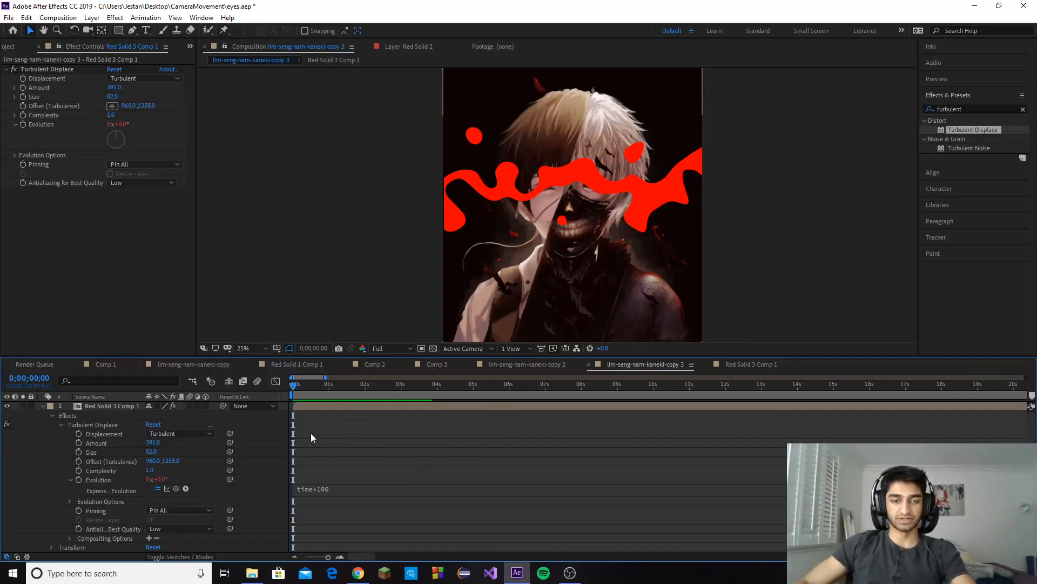
click(314, 409)
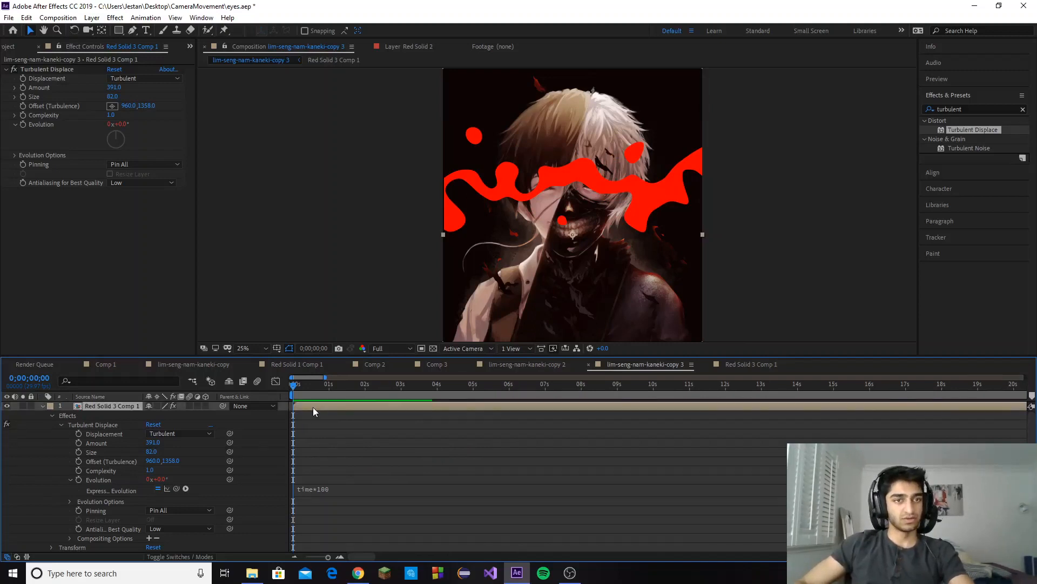
click(112, 97)
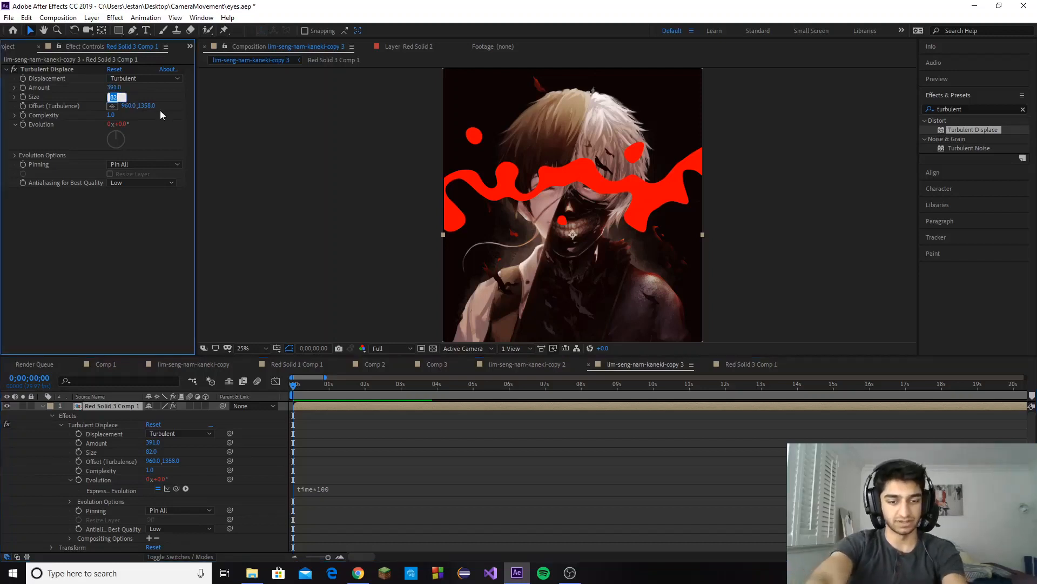
text(75)
key(Return)
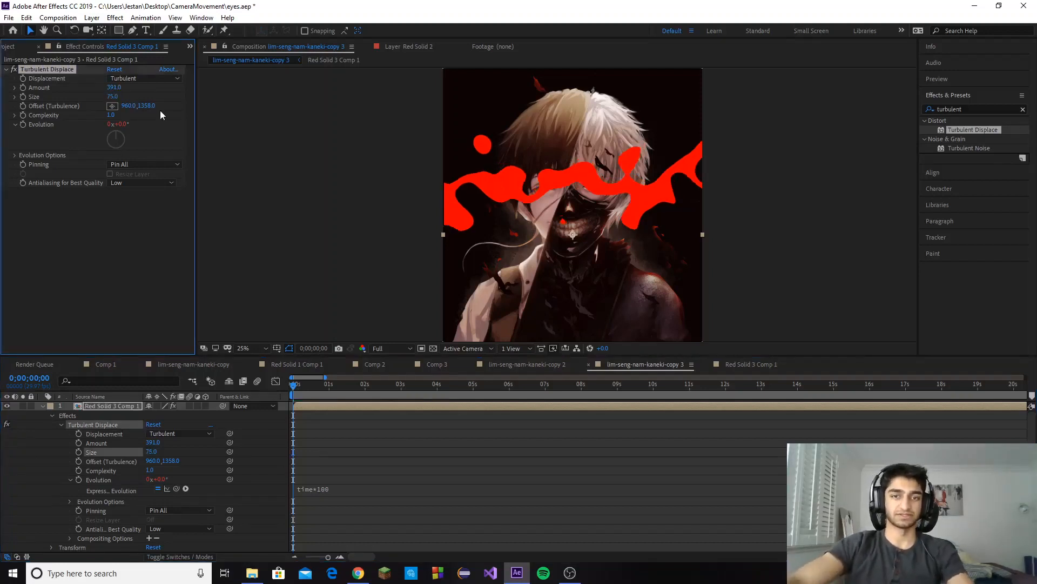
click(113, 282)
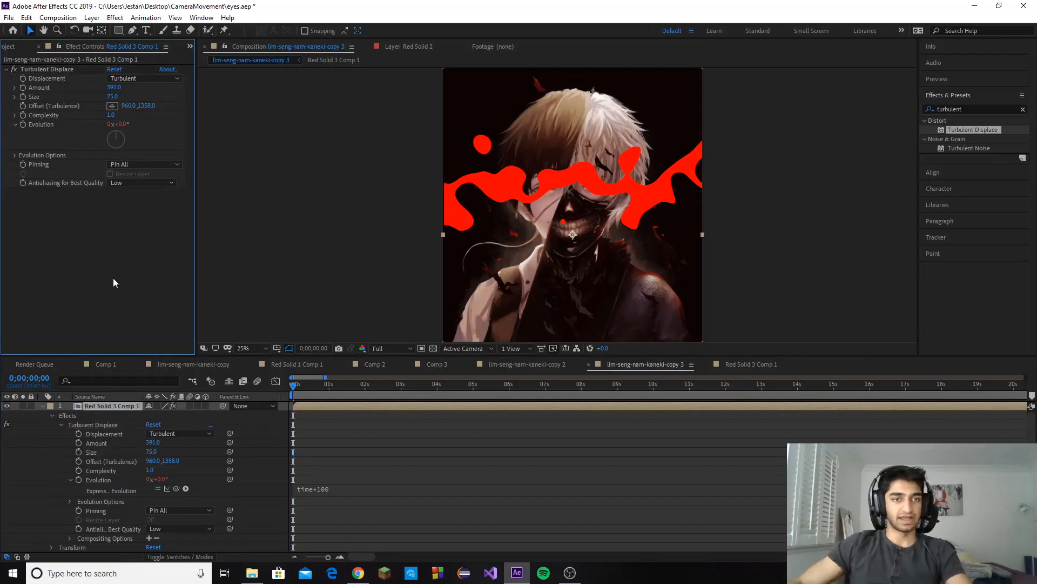
click(117, 407)
click(41, 407)
click(135, 446)
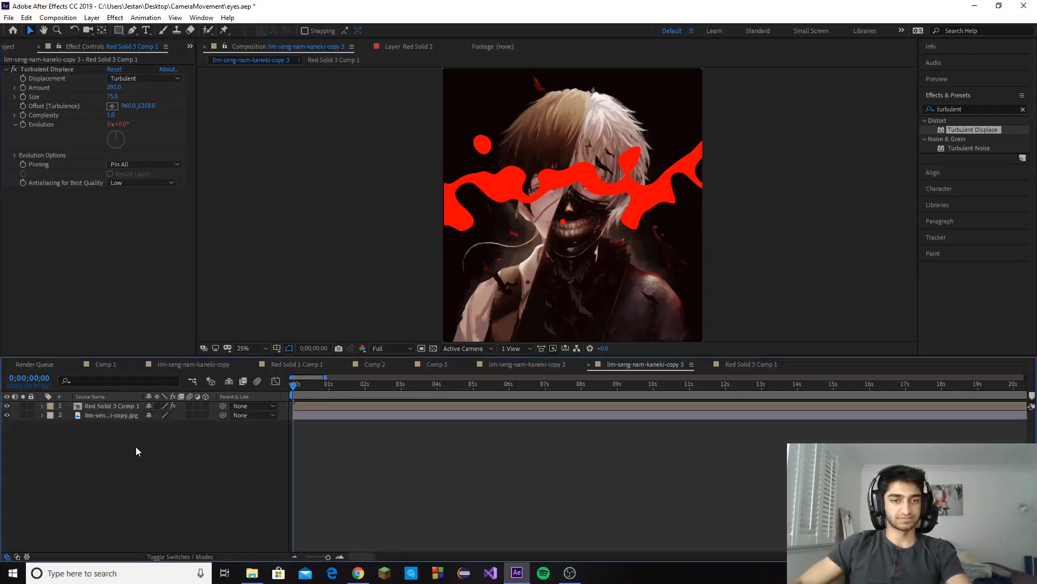
Add an Offset (Turbulence) keyframe at 0;00;00;00 on the Red Solid 3 Comp 1 layer and reveal it in the timeline
click(320, 405)
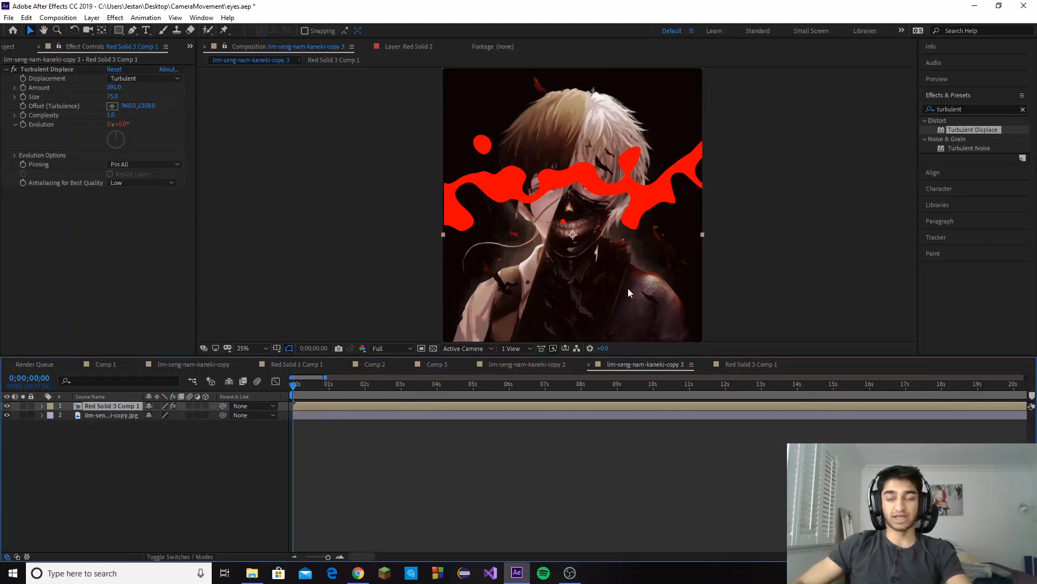
click(22, 108)
key(u)
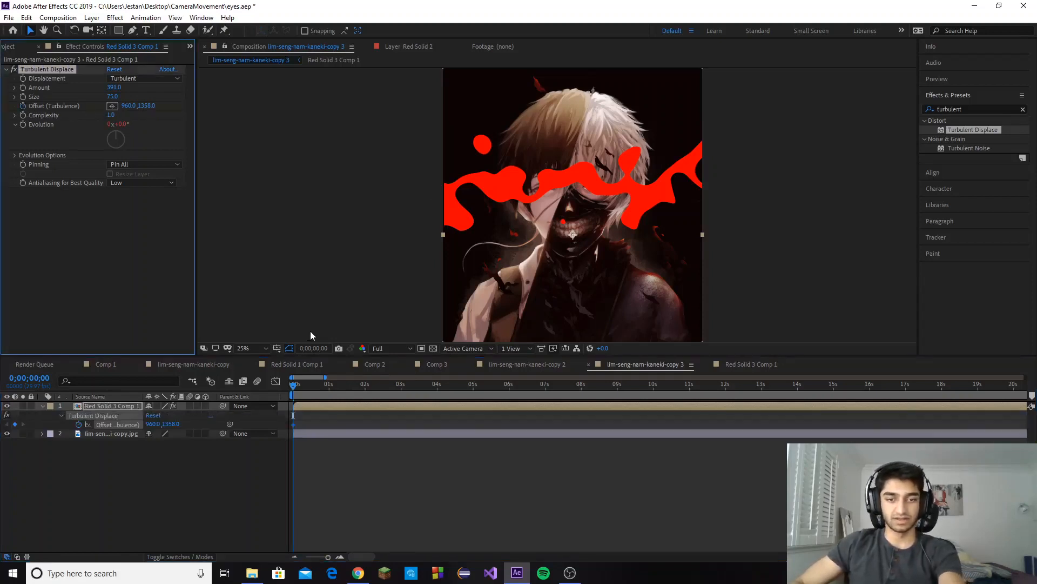
Keyframe Offset (Turbulence) at 0;00;01;27 with a horizontal value of 2360 and preview the animation from the start
click(325, 449)
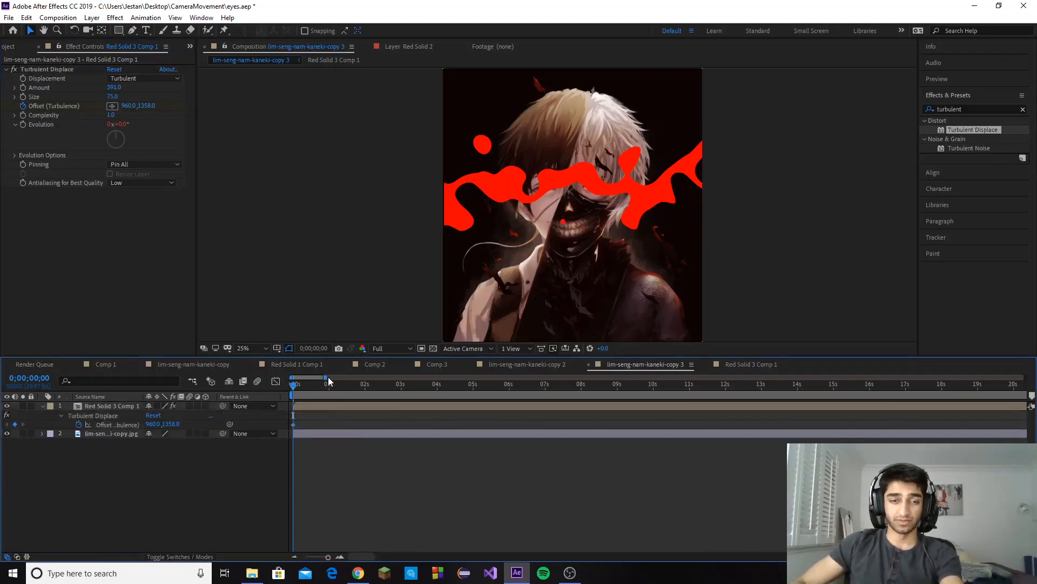
drag(327, 376, 317, 377)
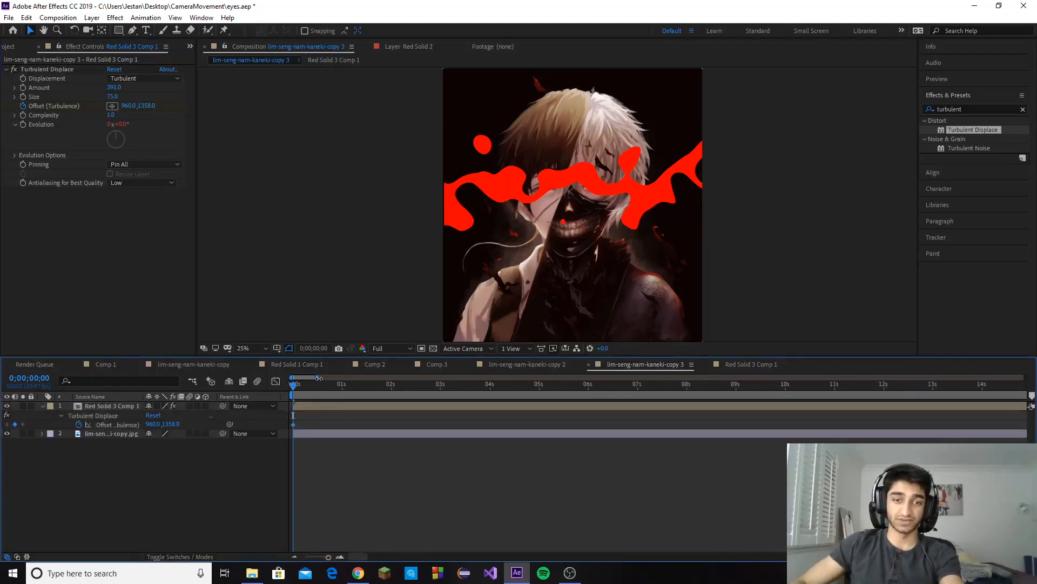
click(386, 395)
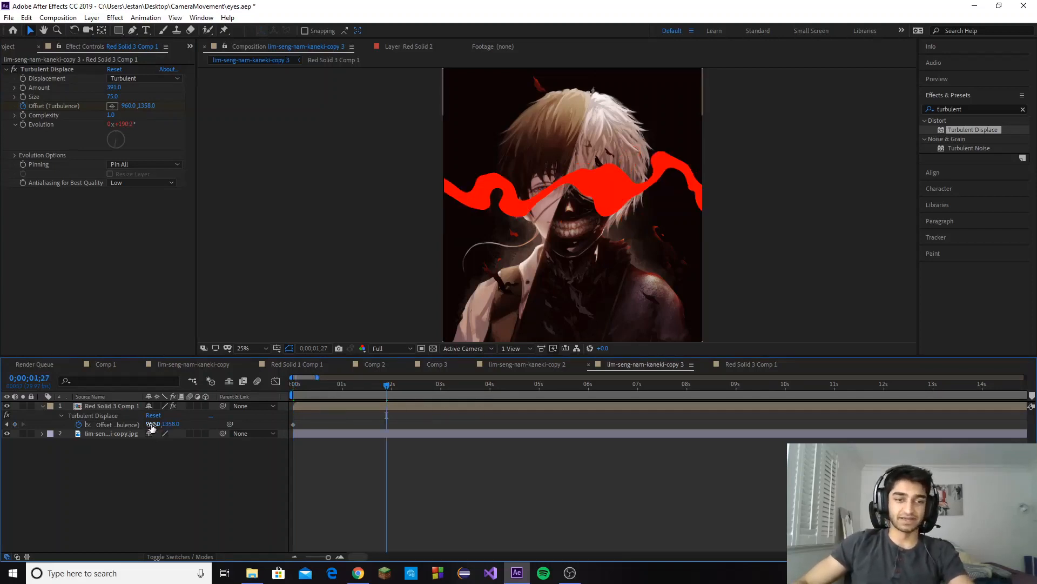
drag(151, 424, 661, 416)
click(368, 406)
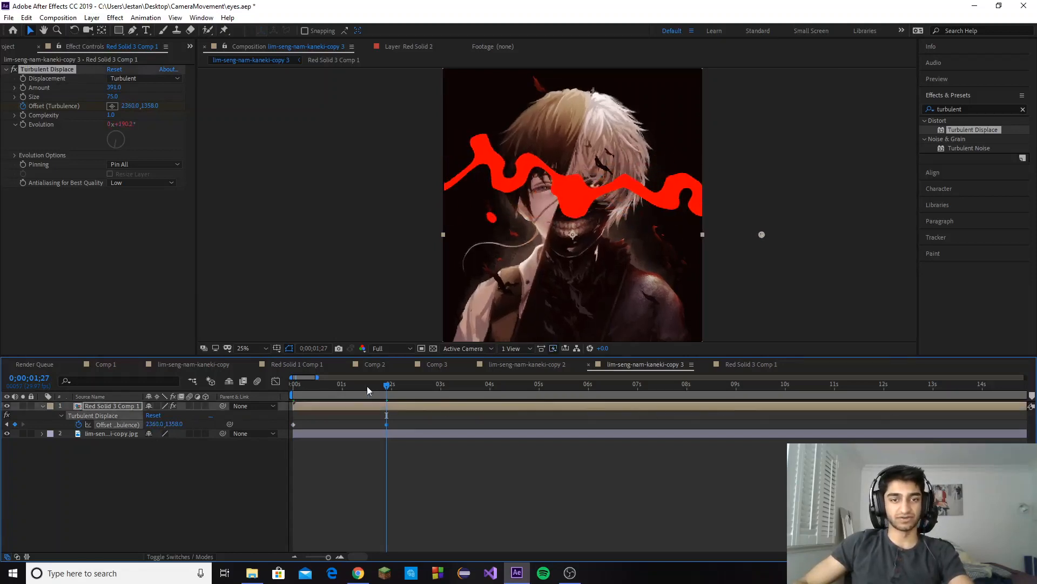
click(294, 384)
key(space)
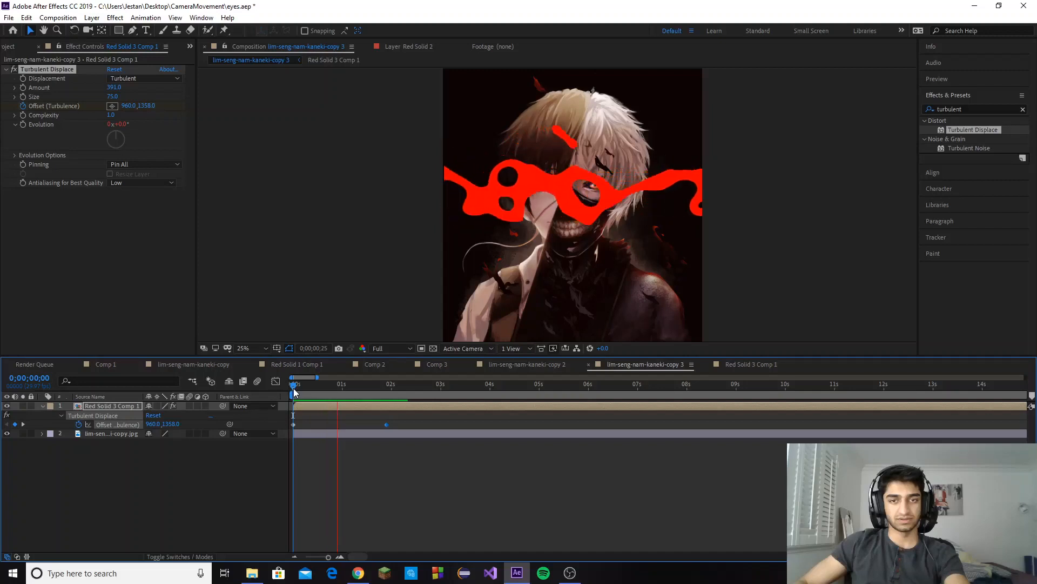
Raise the horizontal value of the Offset (Turbulence) keyframe at 0;00;01;27 to 2672, preview the result and collapse the layer
click(389, 387)
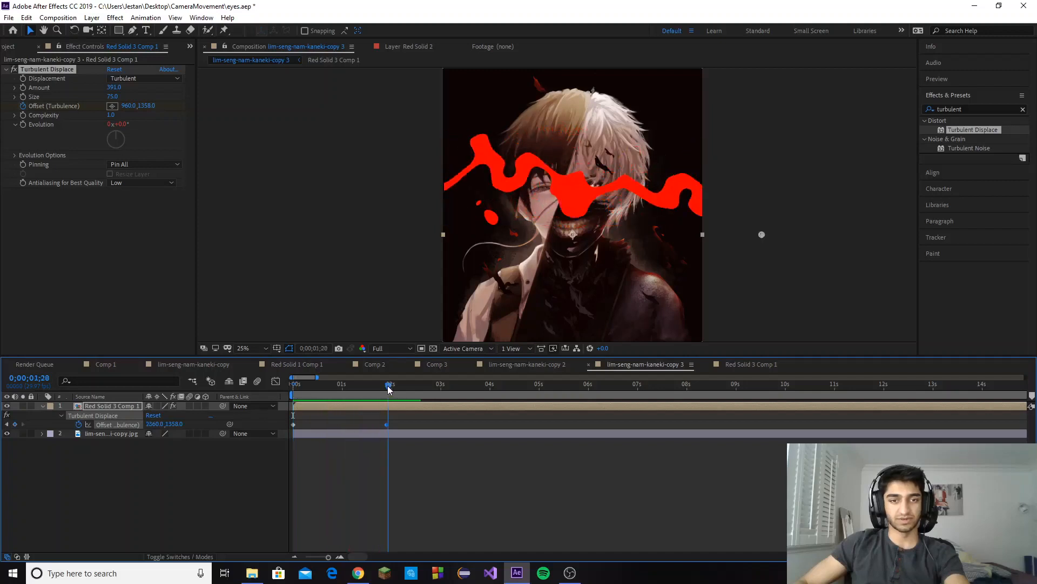
drag(387, 388, 386, 388)
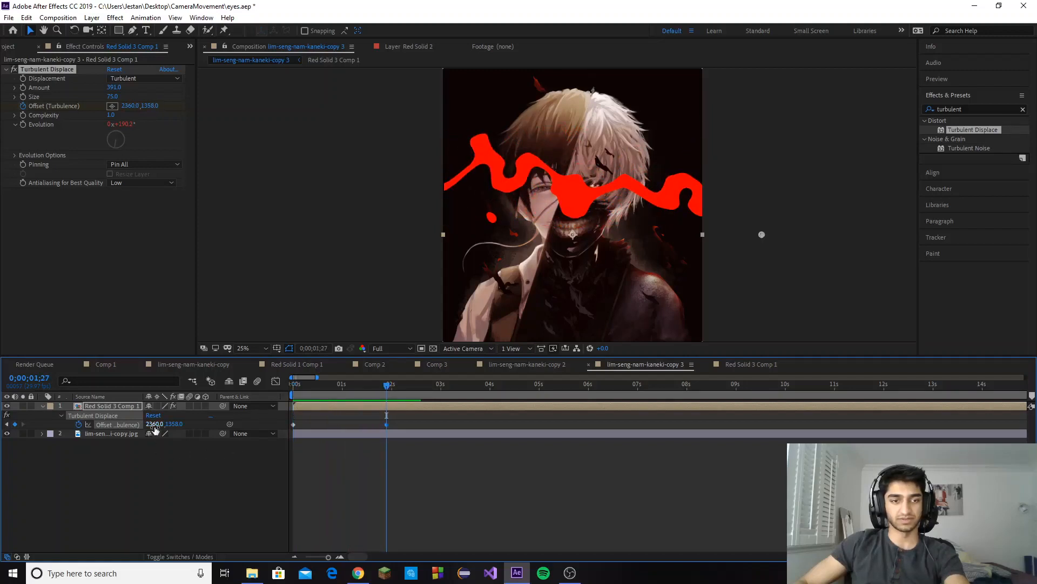
drag(157, 424, 252, 423)
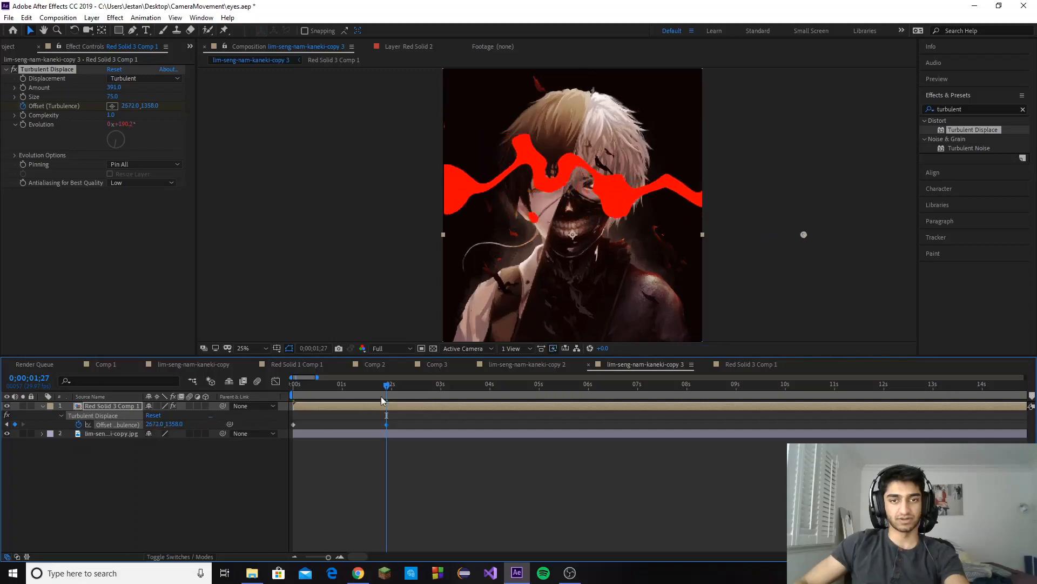
drag(387, 387, 292, 397)
key(space)
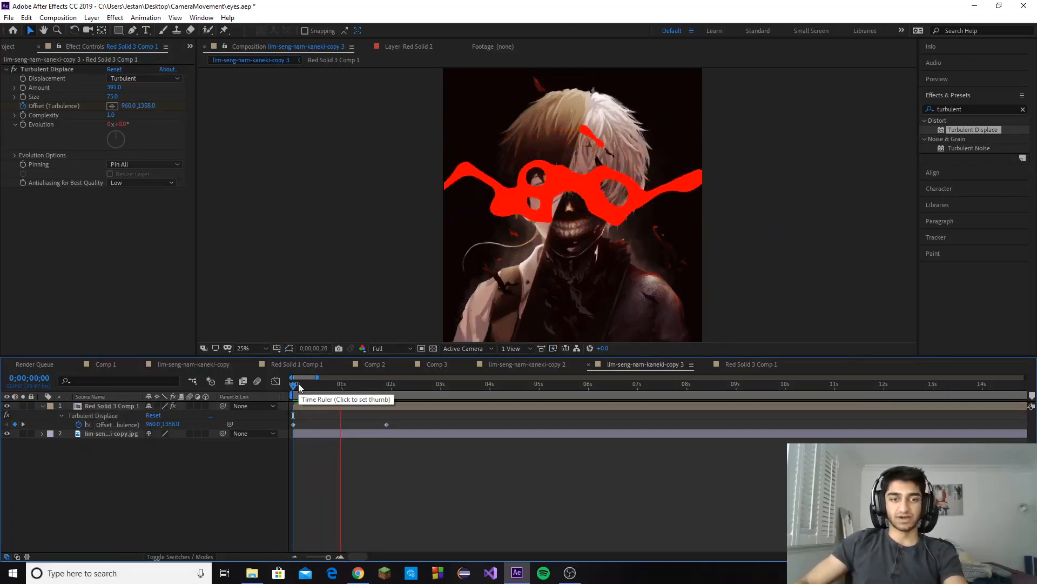
key(space)
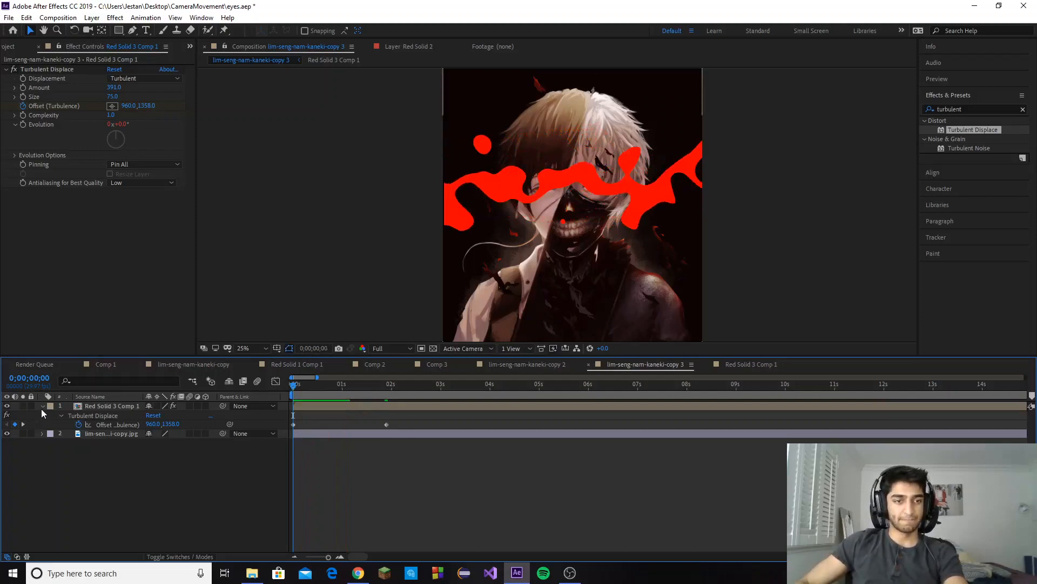
click(43, 407)
click(111, 406)
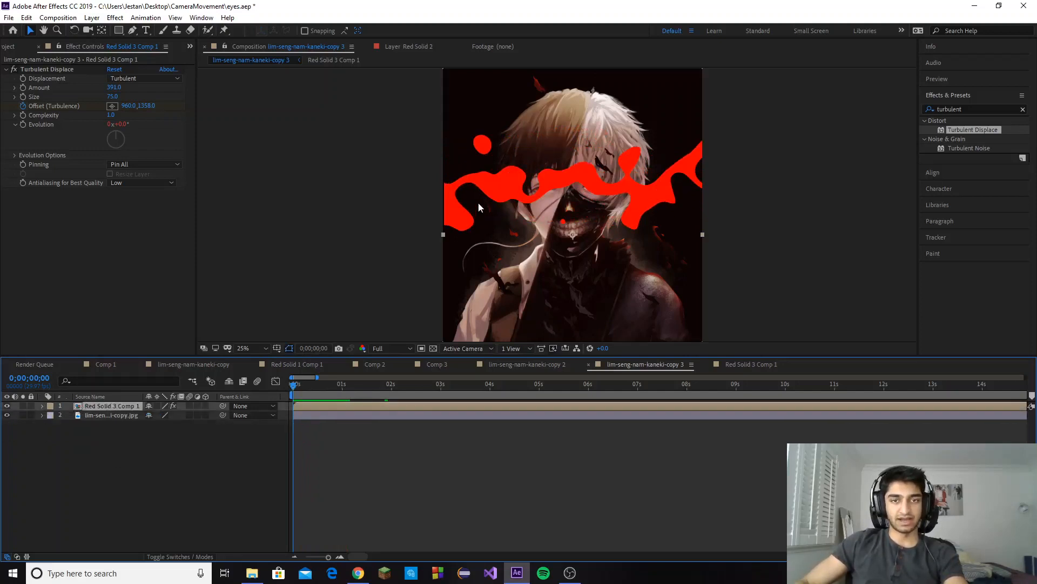
In the Red Solid 3 Comp 1 composition, taper the red bar toward its left end by moving its two left corner points closer together
double_click(102, 406)
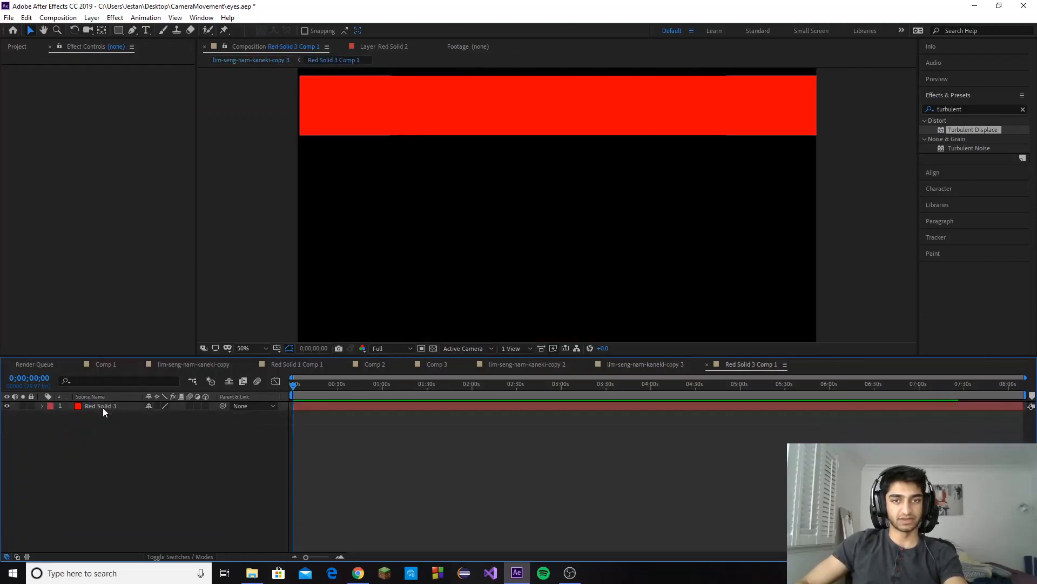
click(440, 160)
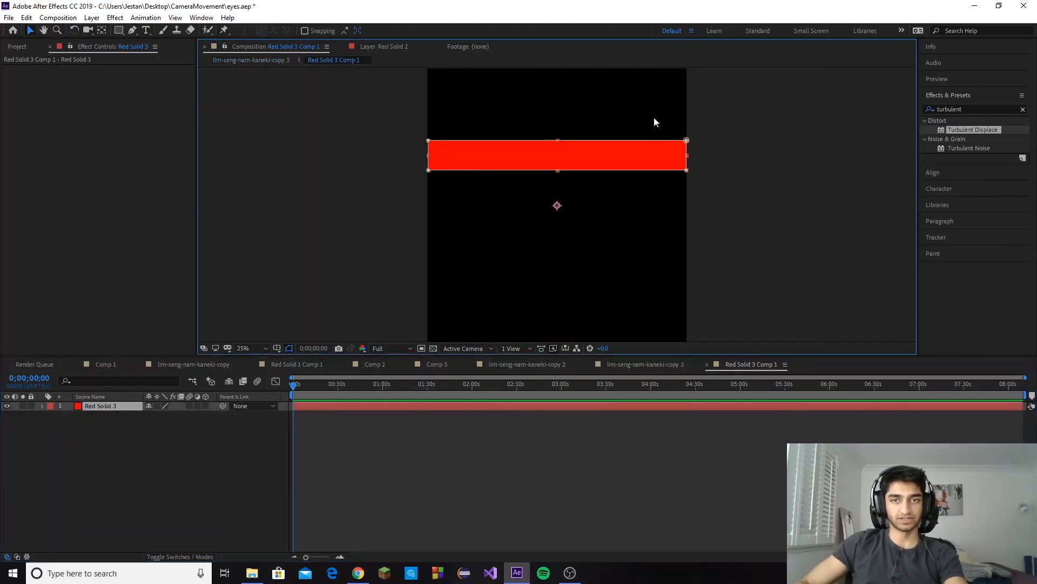
key(h)
drag(500, 219, 512, 241)
key(period)
key(period)
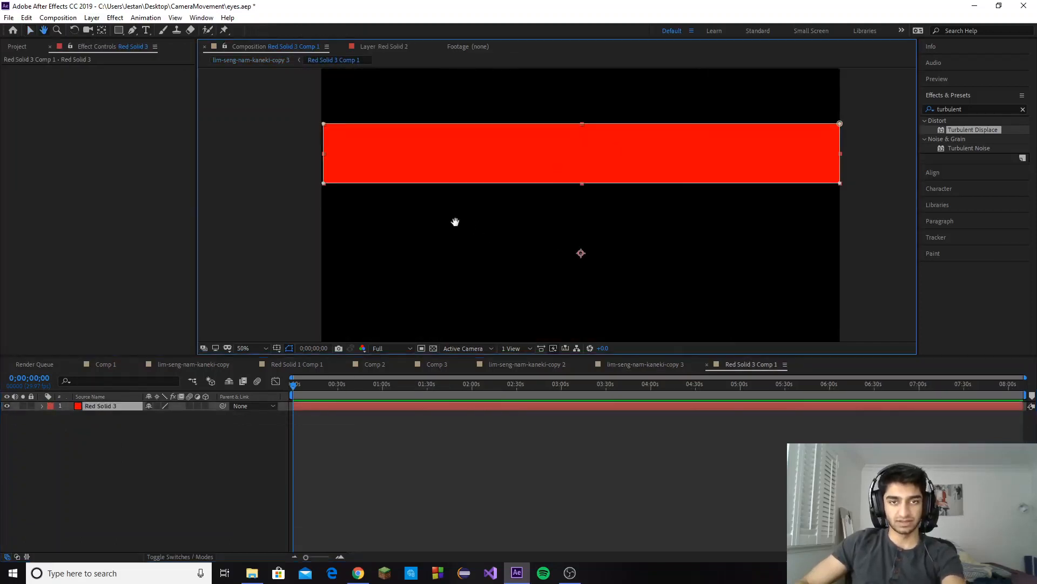
drag(456, 222, 481, 260)
key(period)
key(v)
drag(278, 156, 478, 205)
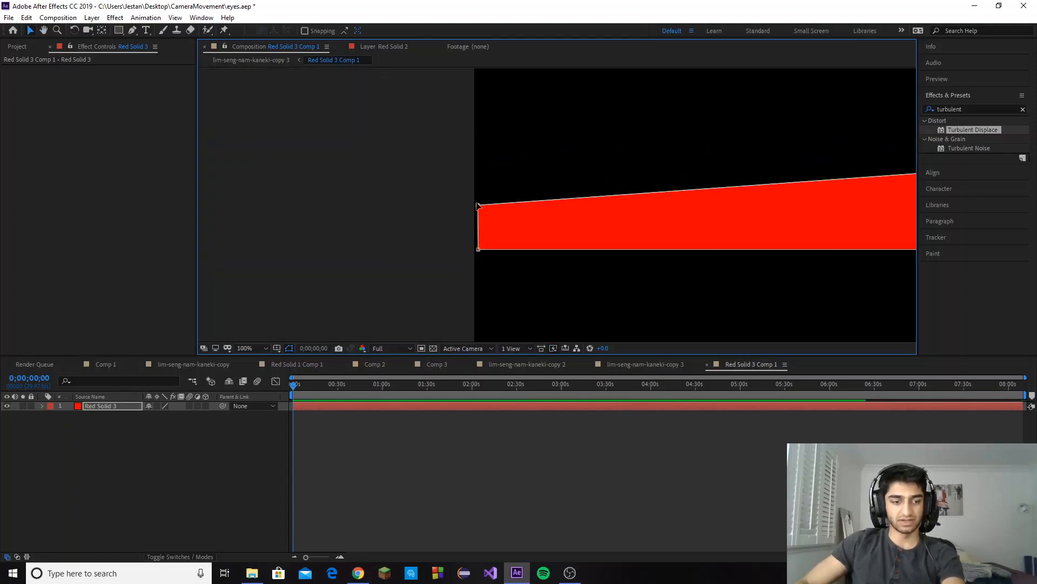
key(ctrl+z)
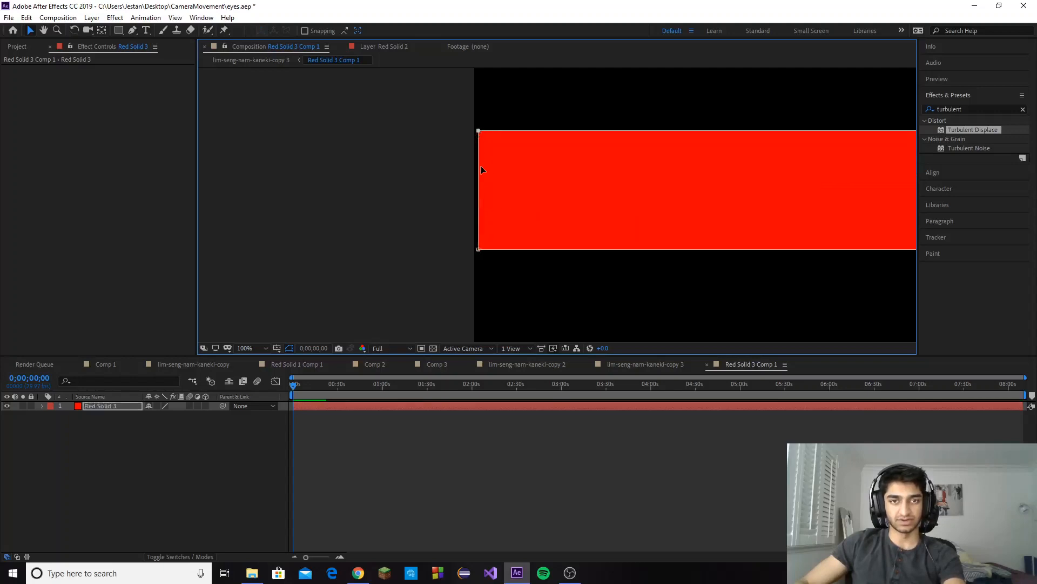
drag(480, 133, 481, 177)
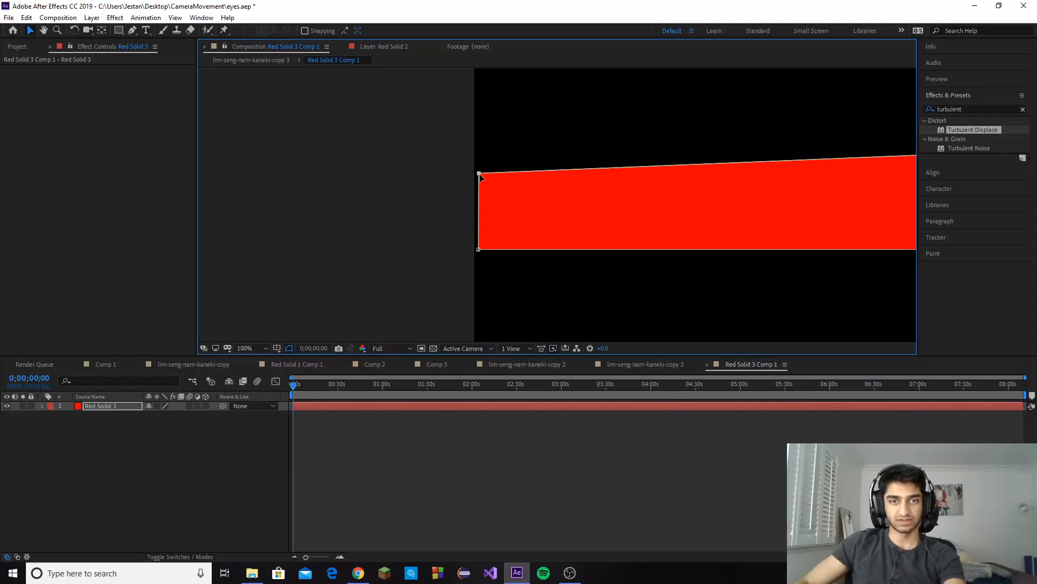
drag(480, 250, 483, 216)
drag(479, 173, 481, 187)
scroll(554, 238, down, 4)
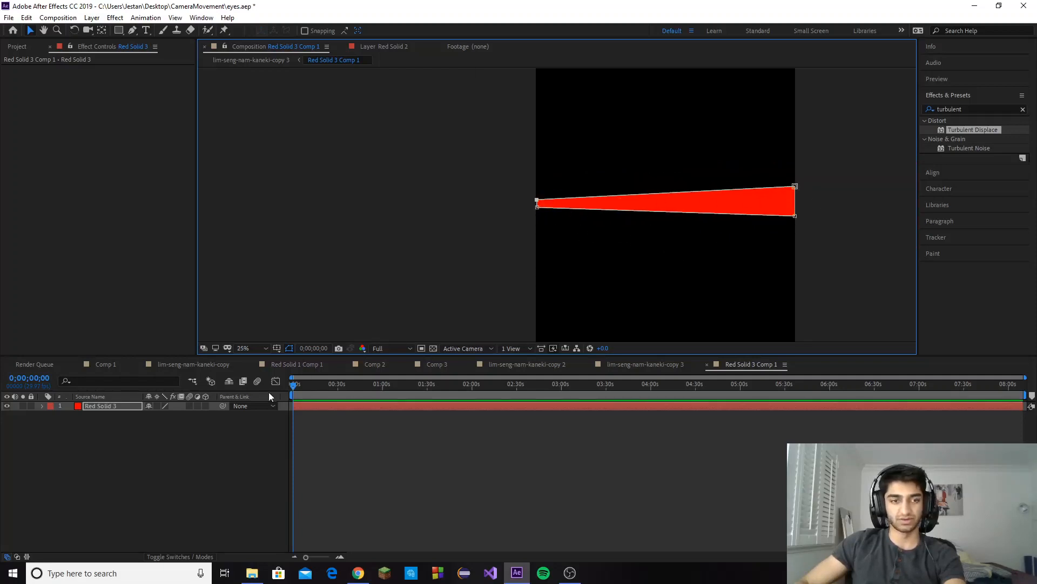
click(658, 367)
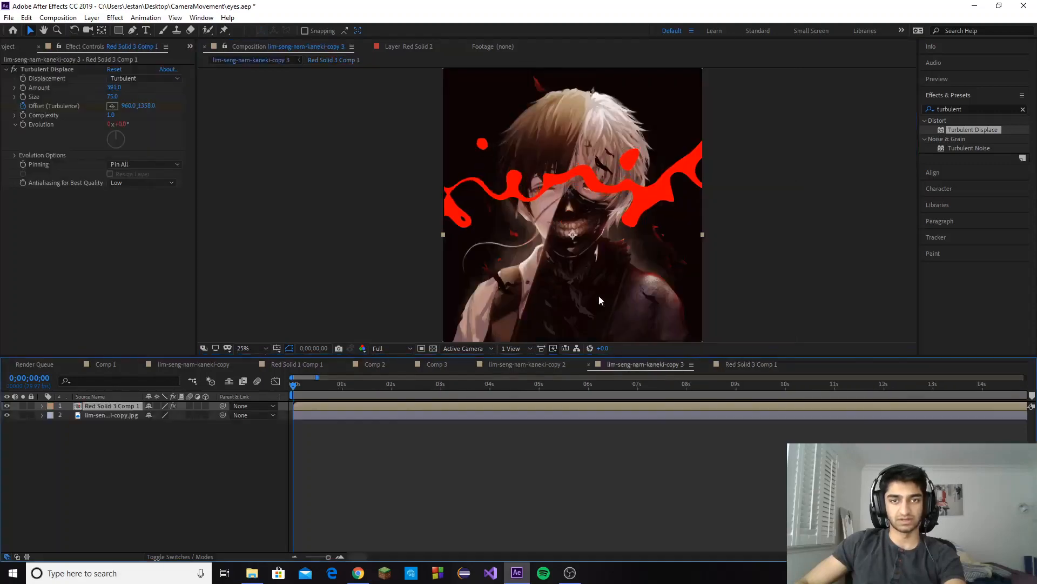
scroll(493, 287, up, 2)
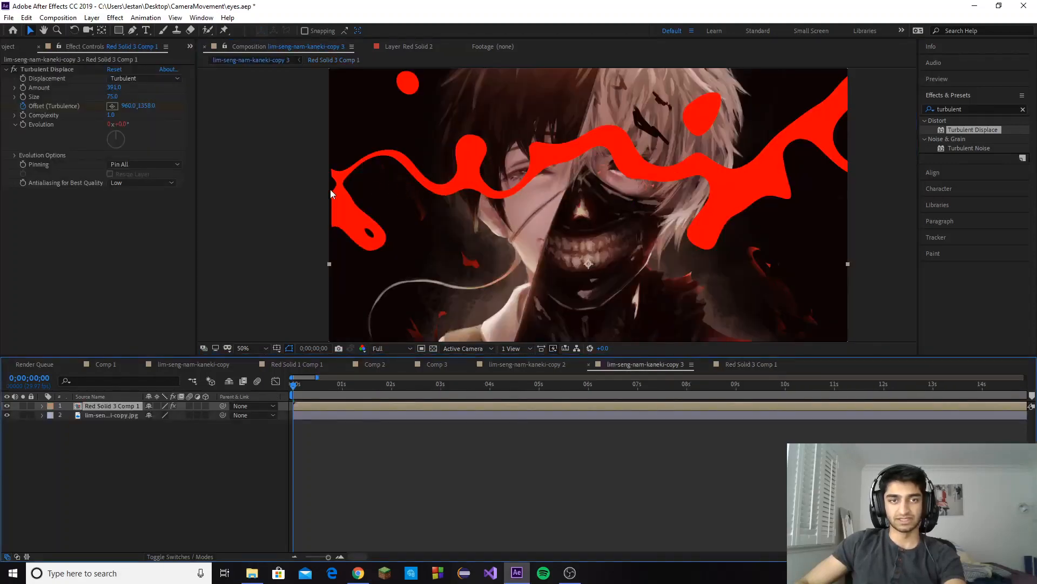
drag(290, 393, 371, 384)
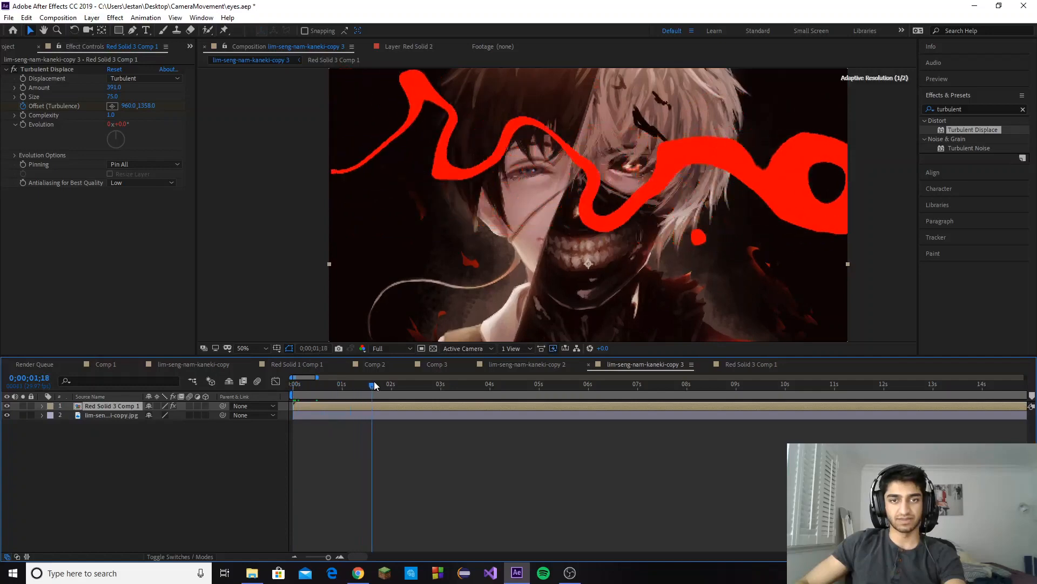
scroll(446, 241, down, 2)
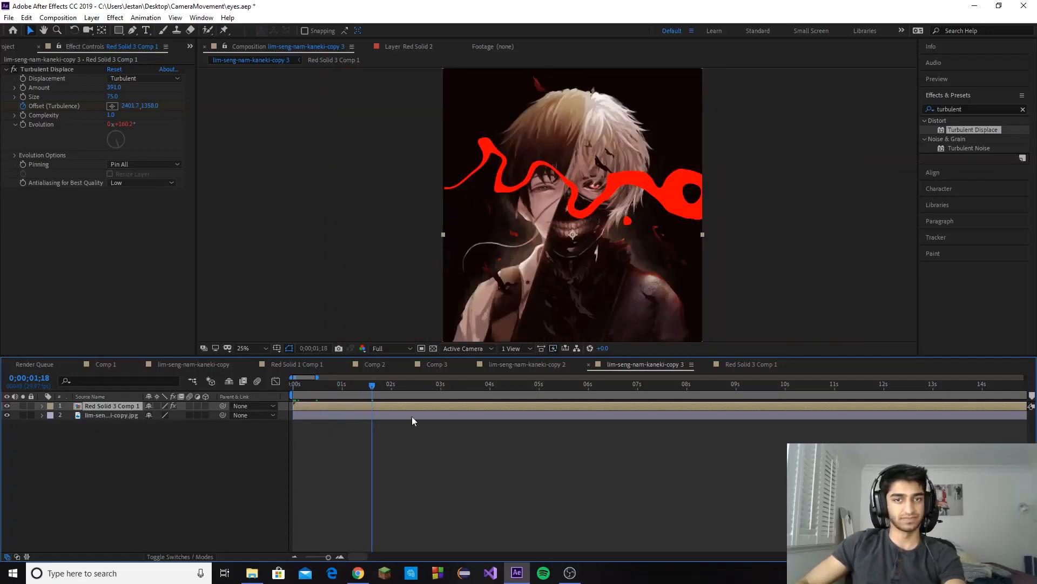
drag(373, 385, 293, 385)
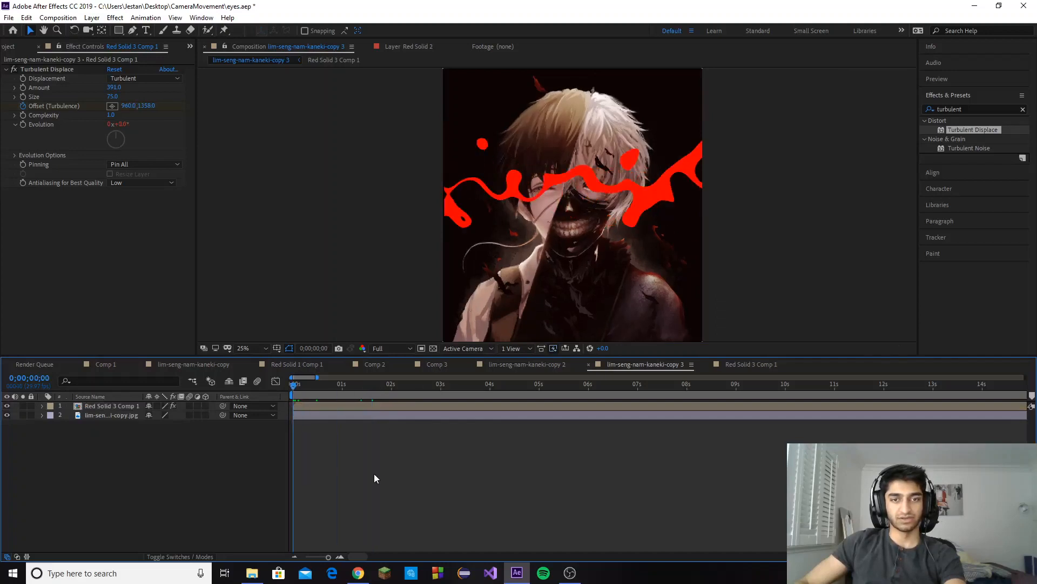
Apply the Turbulent Noise effect to the Red Solid 3 Comp 1 layer
click(364, 409)
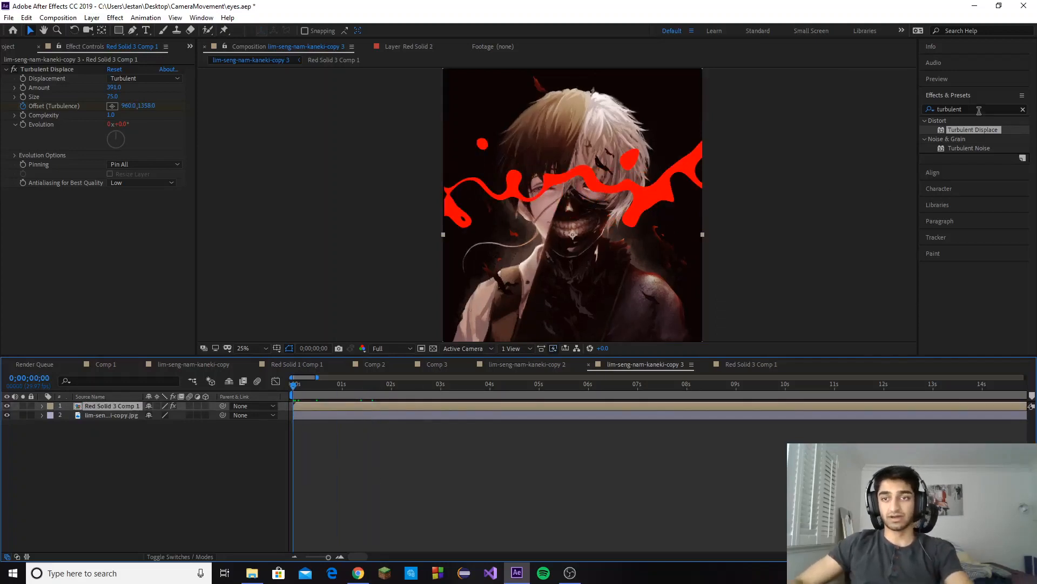
click(974, 148)
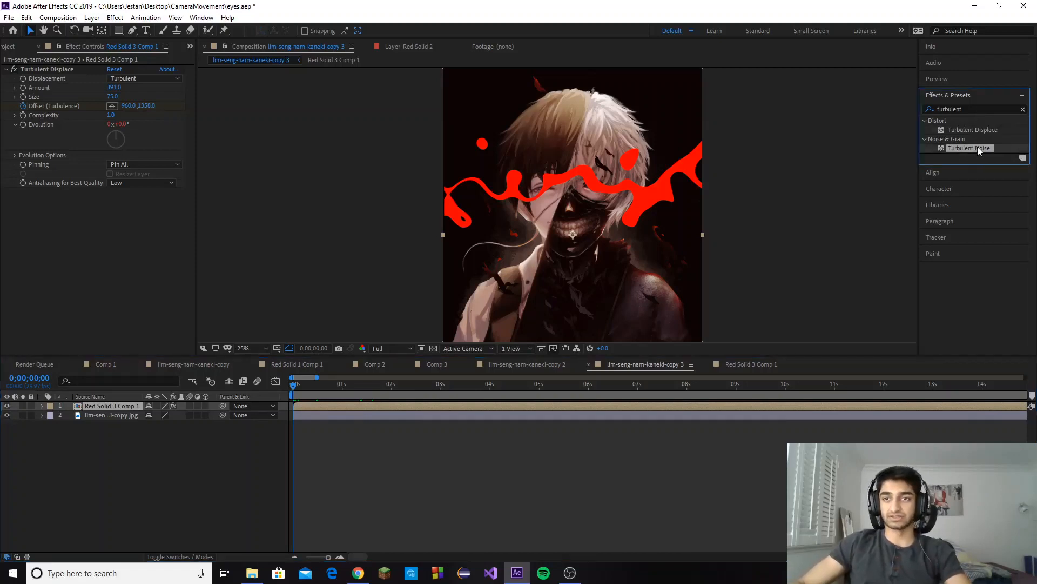
drag(978, 147, 358, 406)
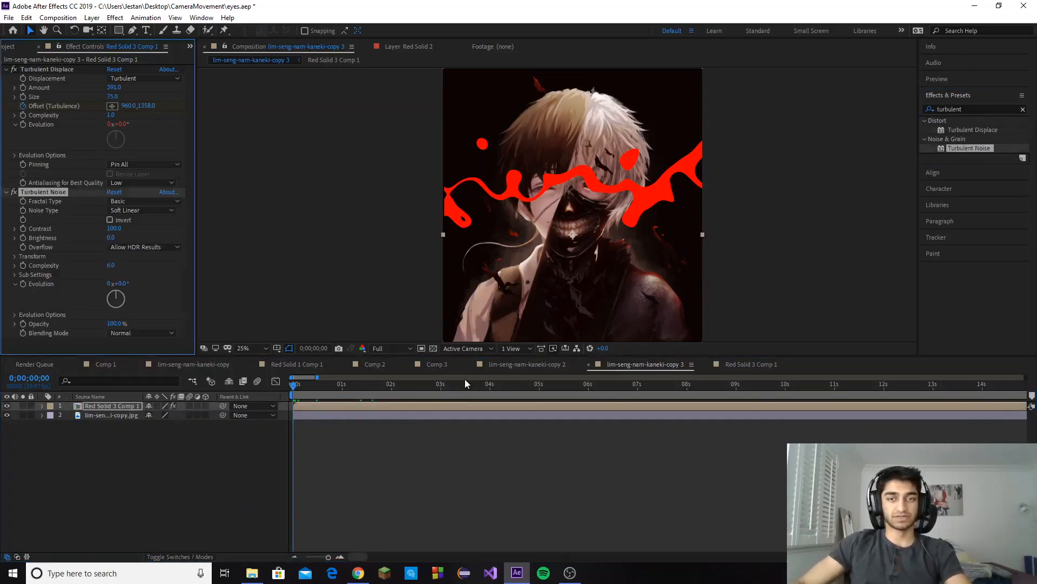
Try the Screen Blending Mode for Turbulent Noise, settle on Multiply, and inspect the trail
click(144, 333)
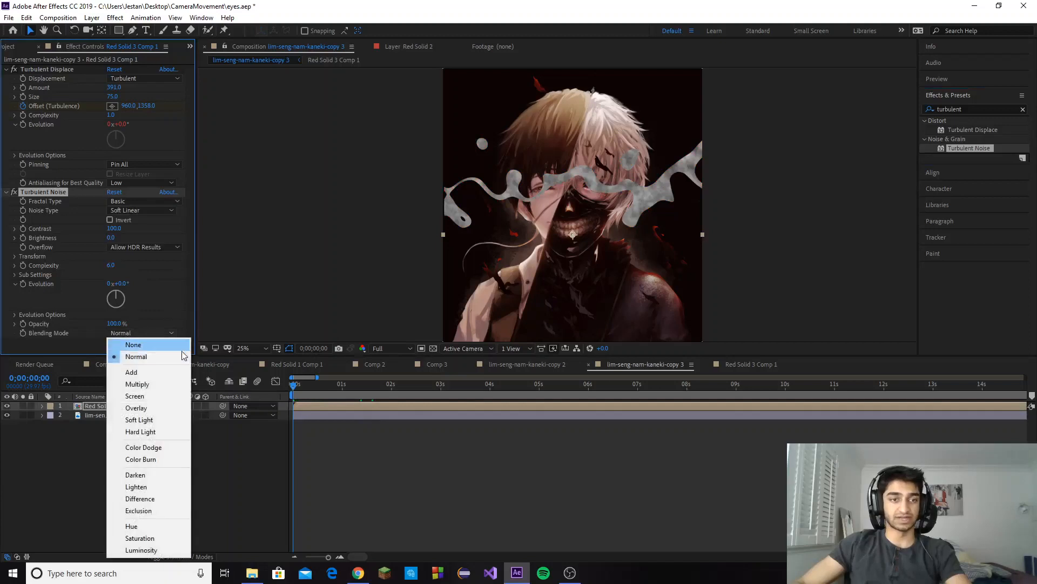
click(151, 396)
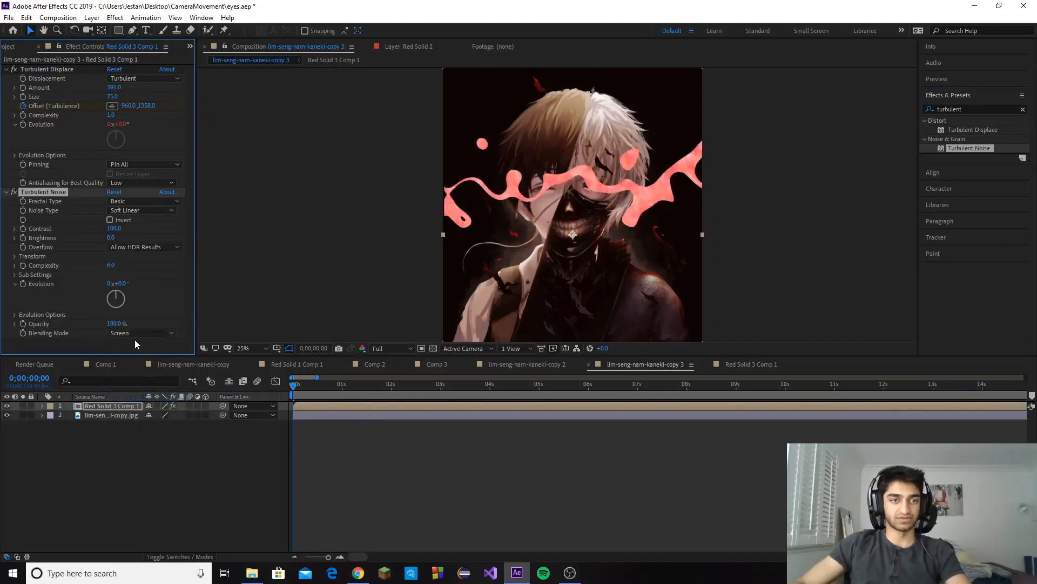
click(138, 334)
click(135, 387)
click(258, 347)
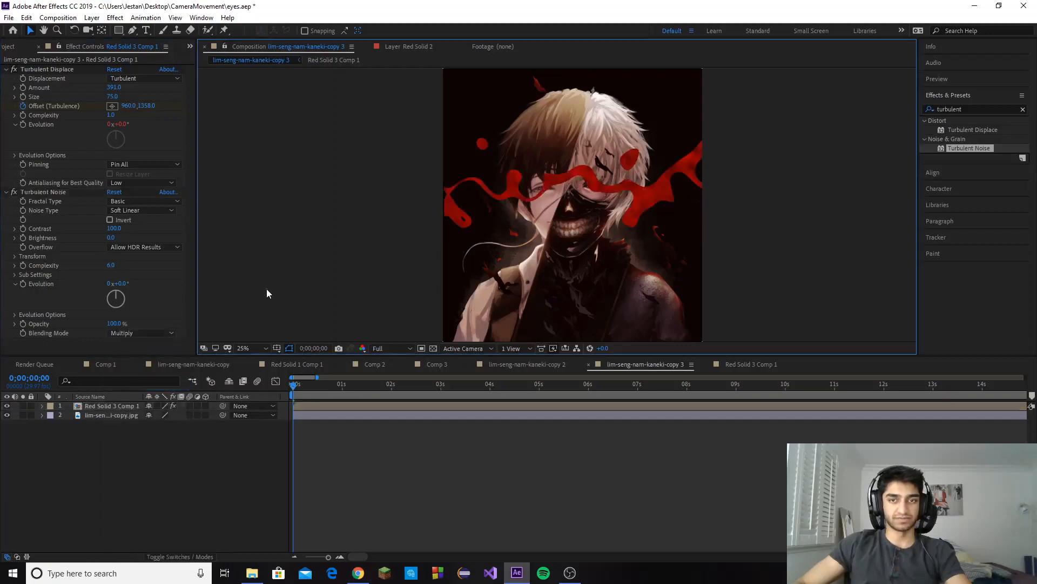
click(267, 289)
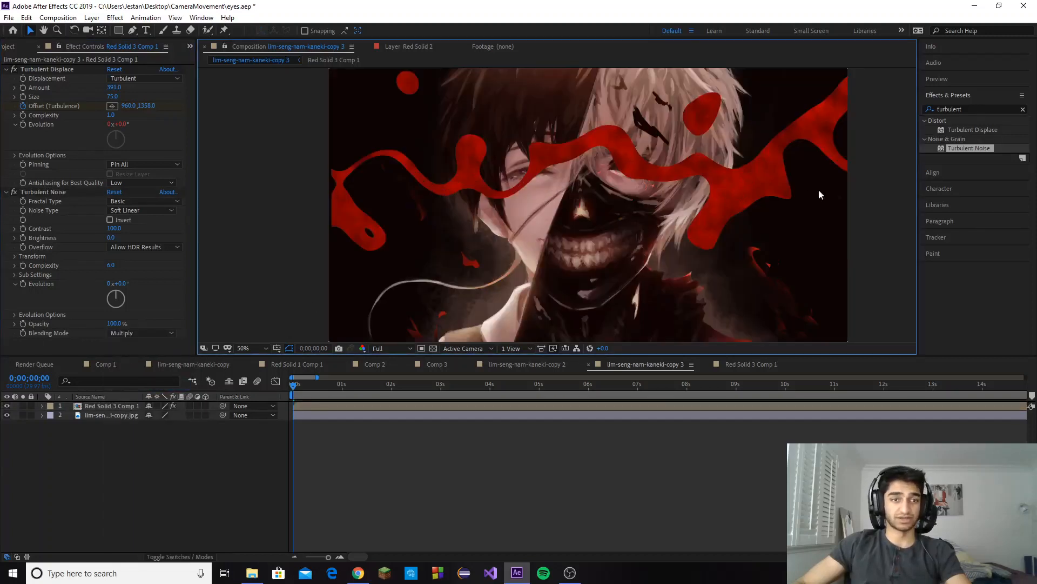
Set the Turbulent Noise Contrast to 197 and its Complexity to 12.4
drag(124, 226, 258, 226)
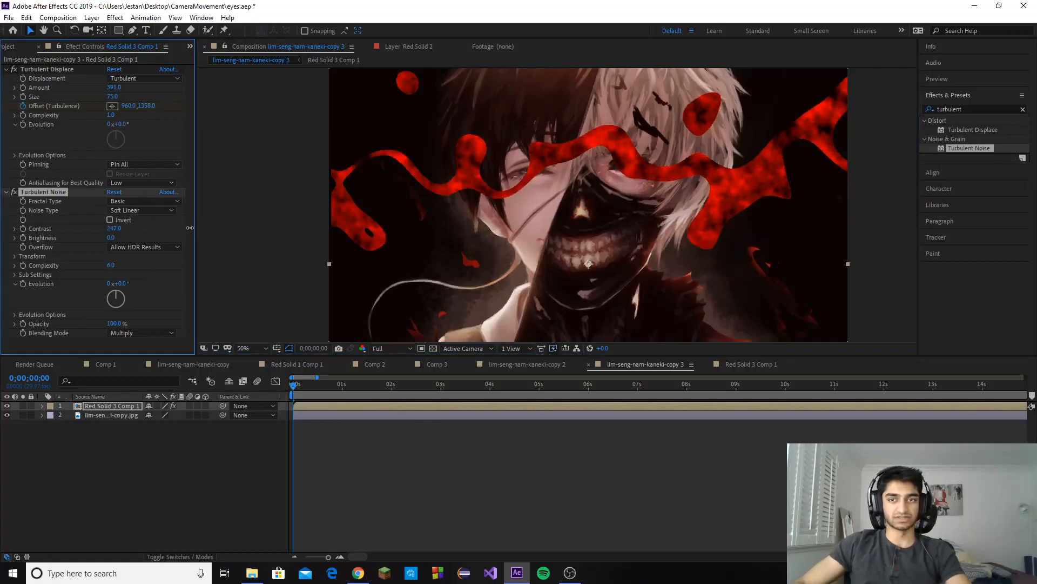
key(comma)
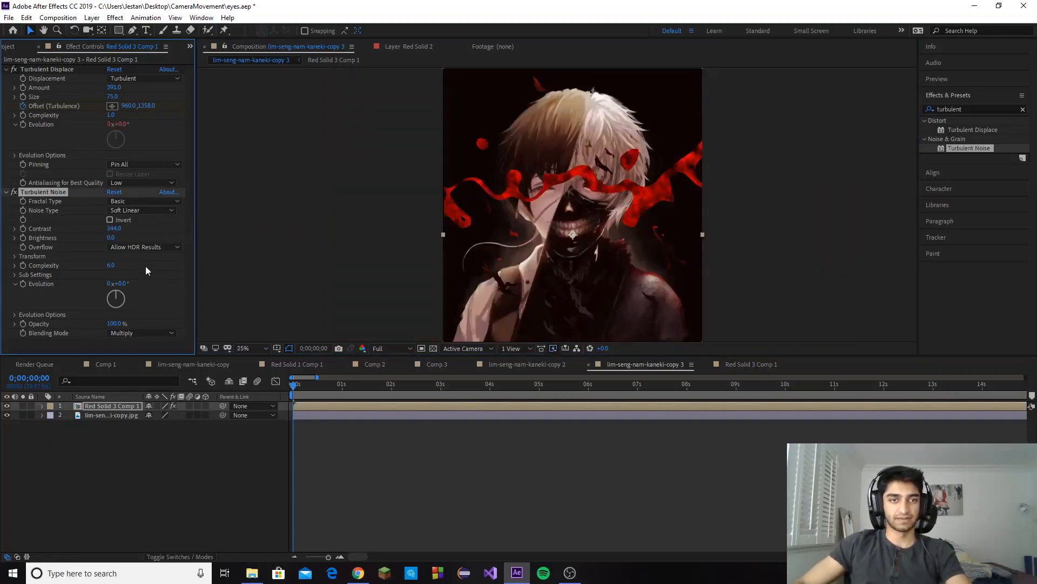
key(period)
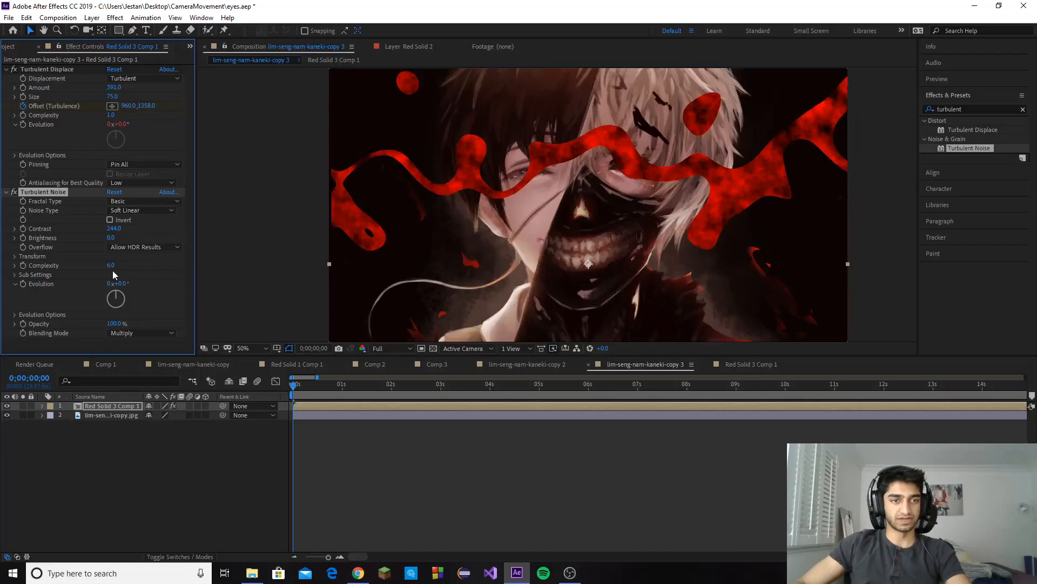
drag(119, 269, 403, 267)
drag(520, 264, 466, 277)
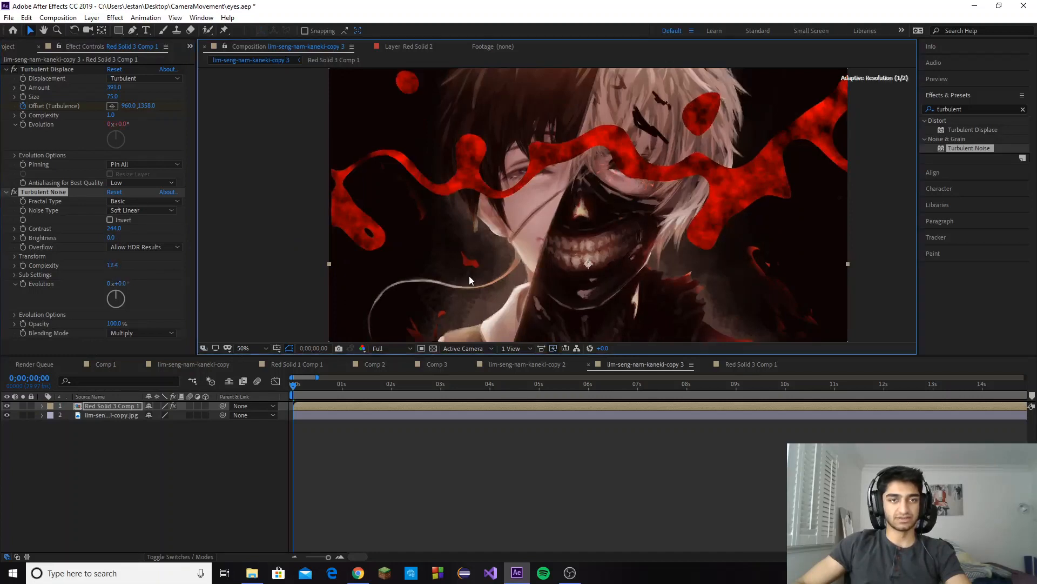
mouse_move(114, 228)
mouse_down()
mouse_move(80, 226)
mouse_move(117, 222)
mouse_up()
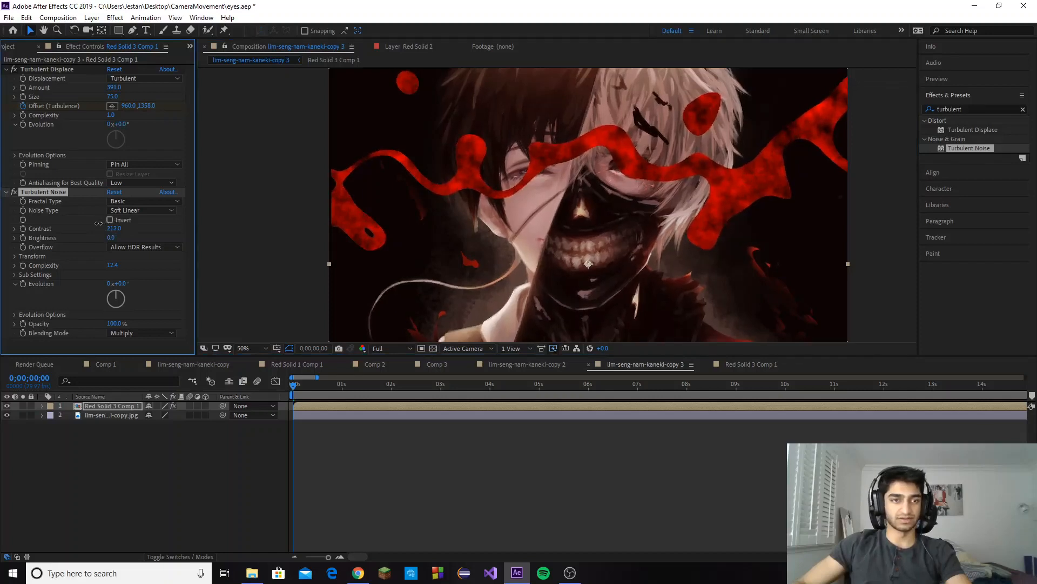
scroll(364, 241, down, 2)
click(724, 249)
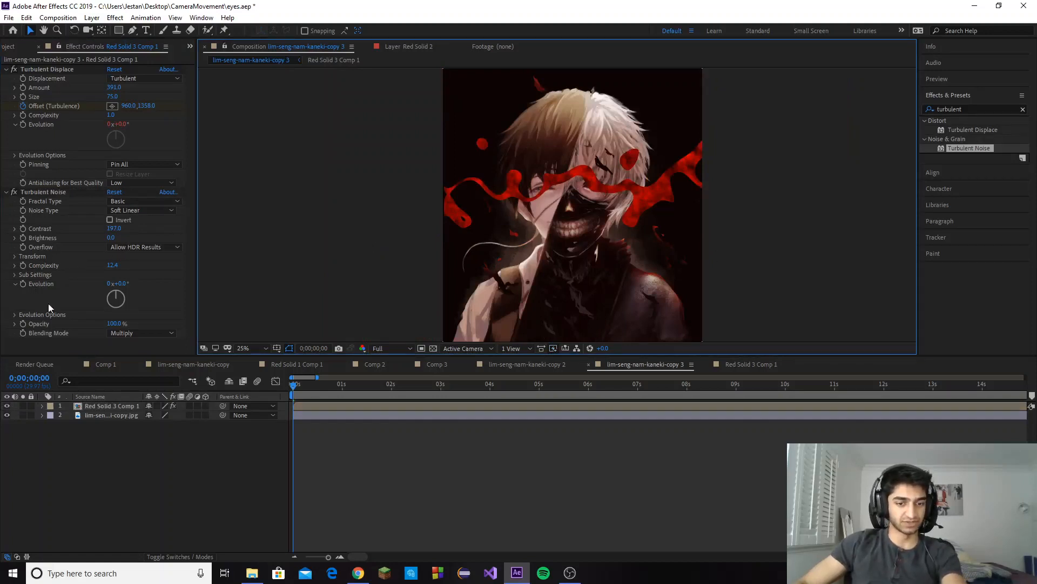
Animate the Turbulent Noise Evolution with the expression time*100, collapse the layer and preview the animation from the start
alt+click(24, 283)
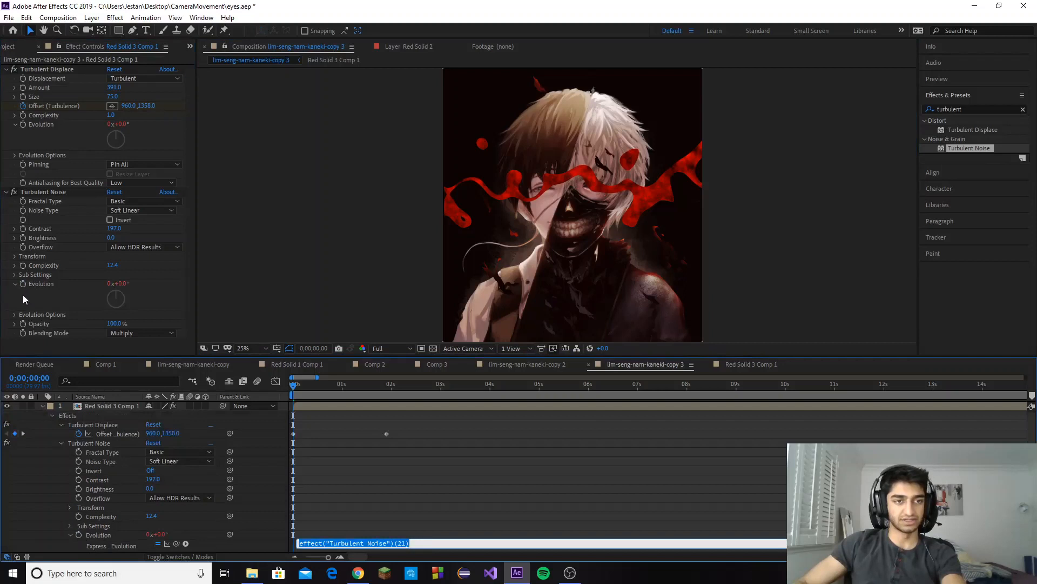
text(time)
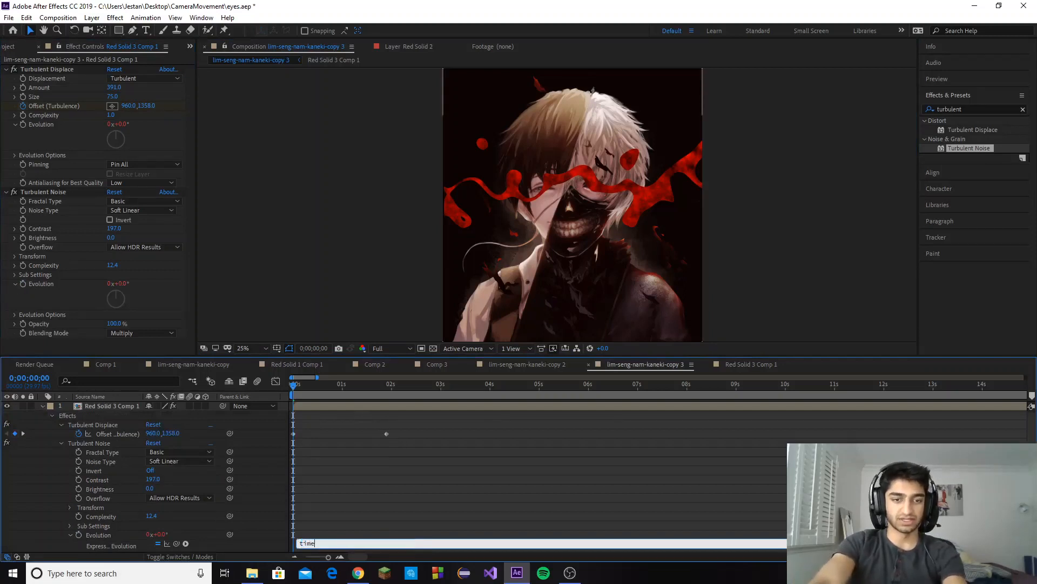
text(*)
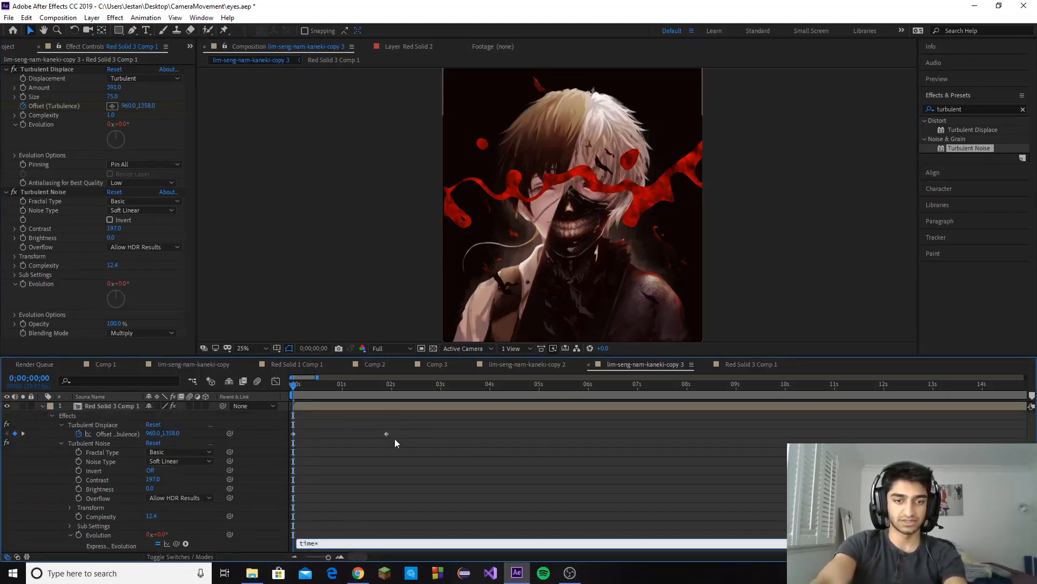
text(100)
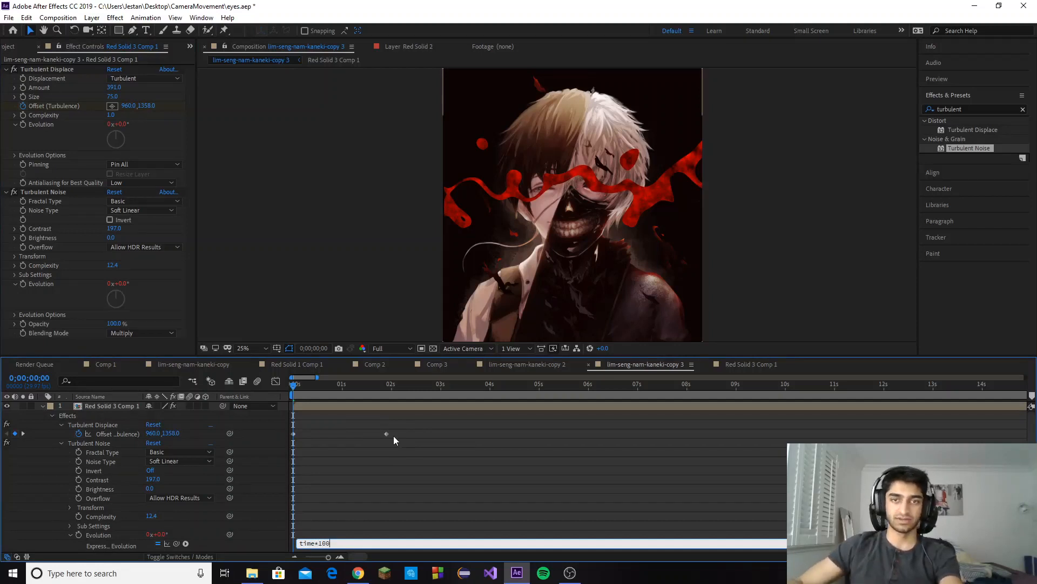
click(393, 492)
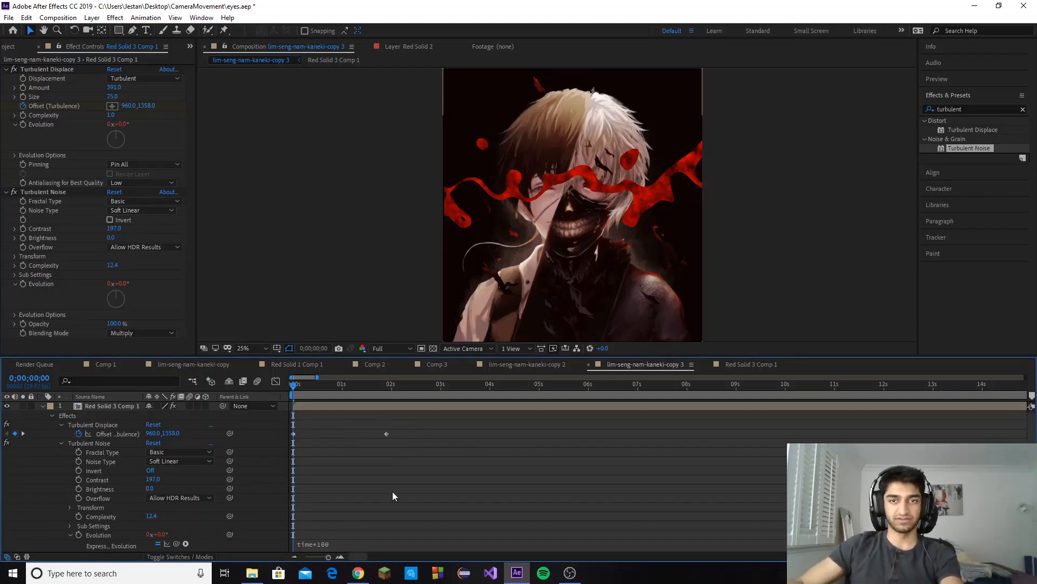
click(43, 405)
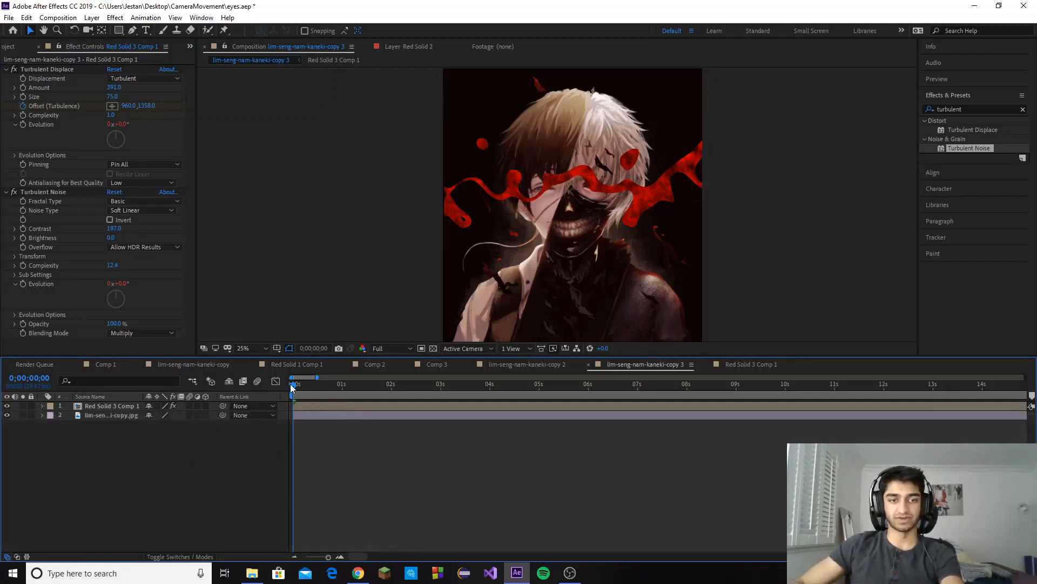
key(space)
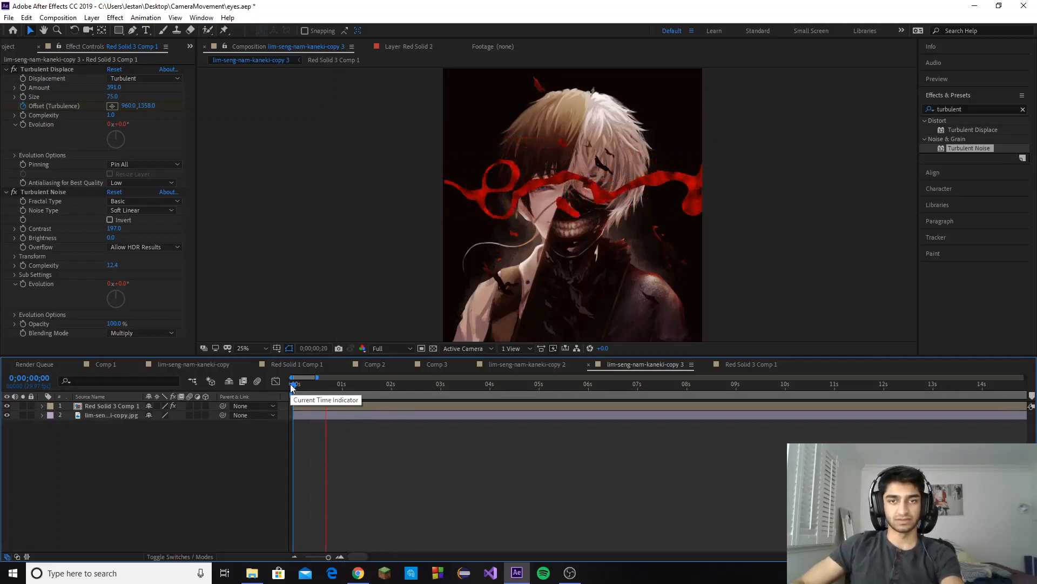
key(space)
Draw a closed four-point mask on the Red Solid 3 Comp 1 layer, narrow at the image's left edge and widening beyond its right edge
click(95, 409)
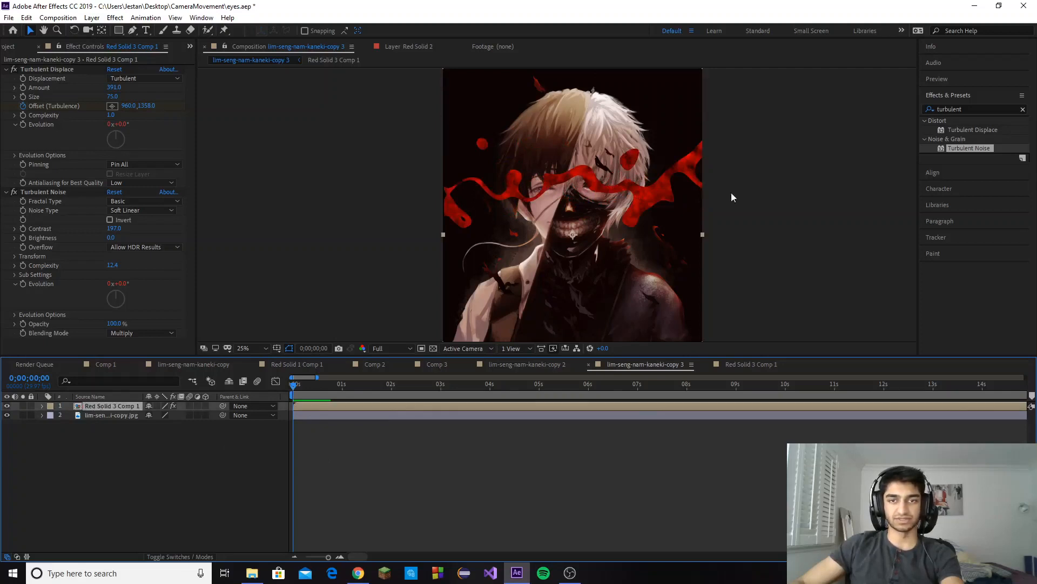
click(133, 30)
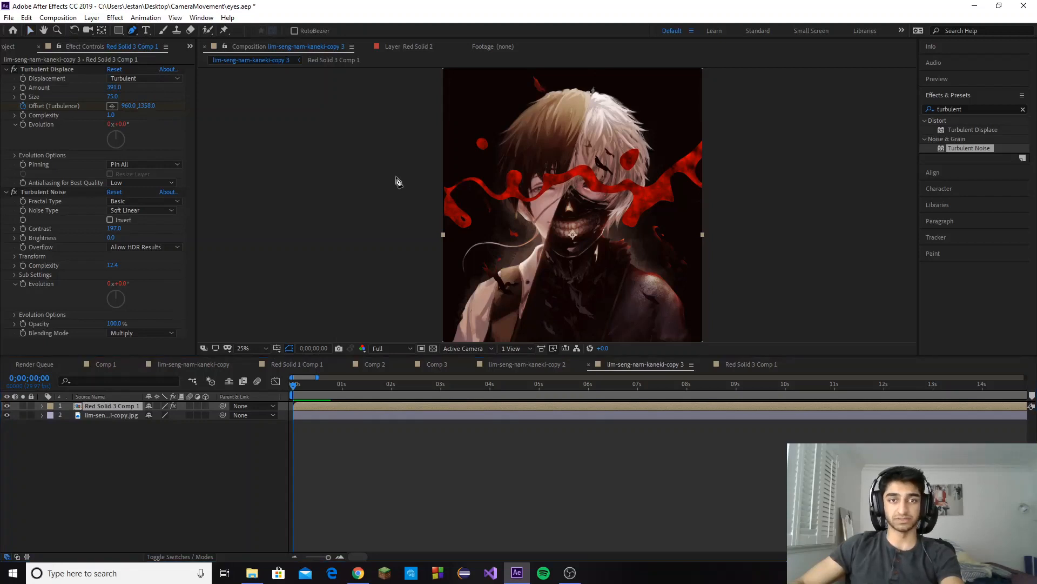
key(h)
scroll(537, 254, up, 4)
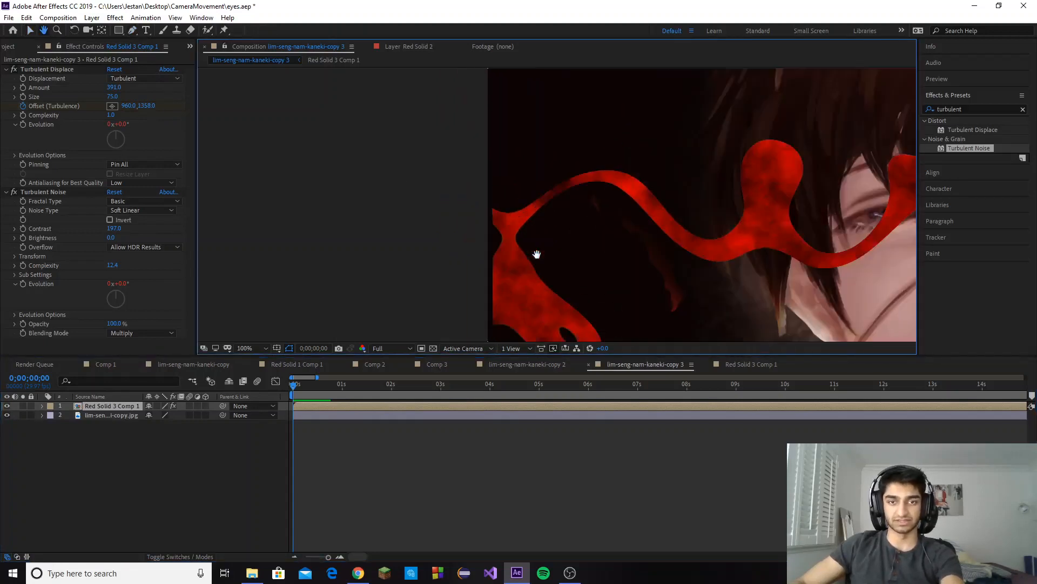
drag(536, 254, 481, 238)
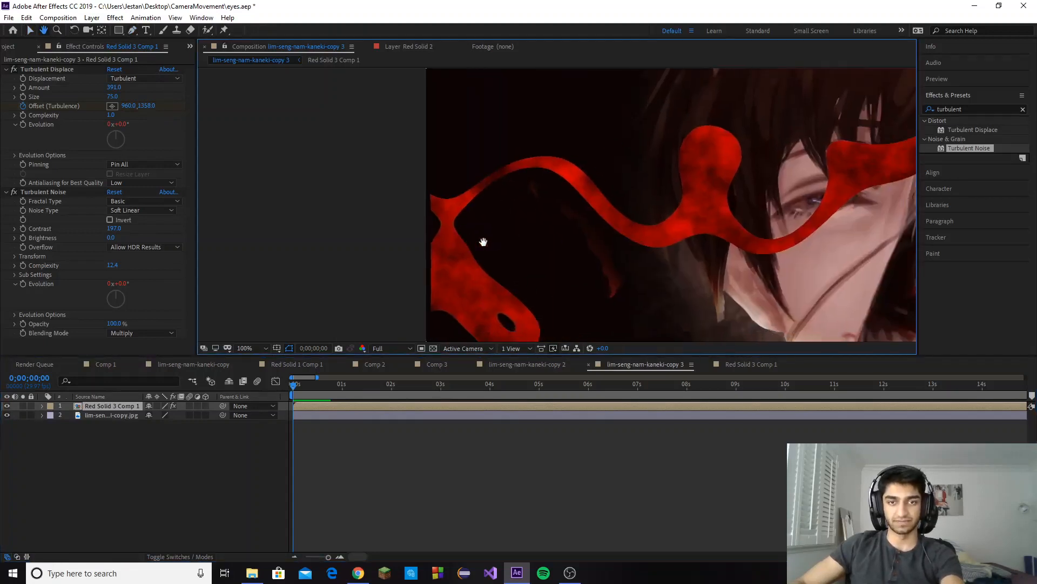
click(435, 218)
key(h)
scroll(516, 267, down, 2)
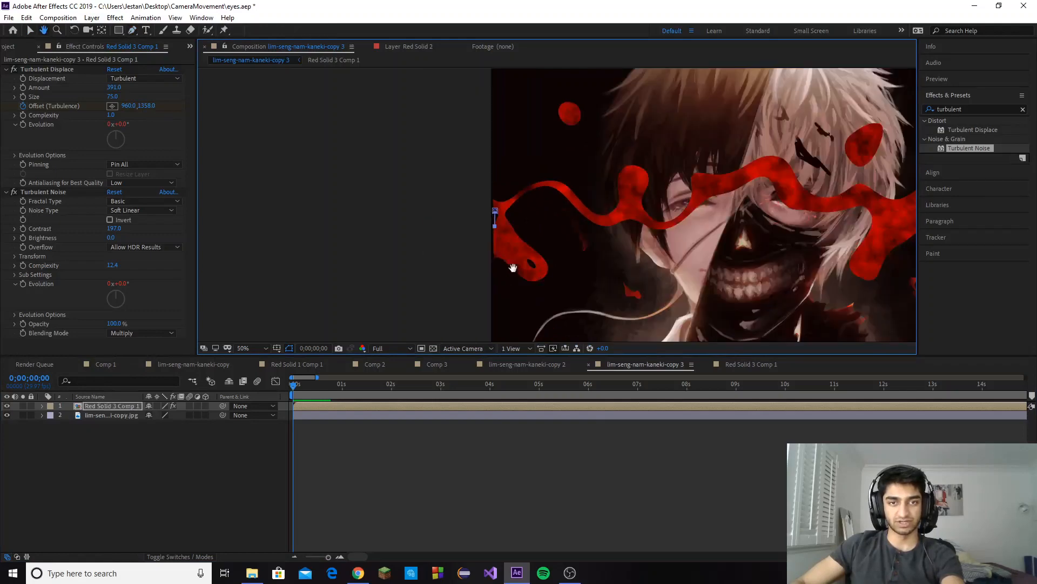
scroll(556, 268, down, 1)
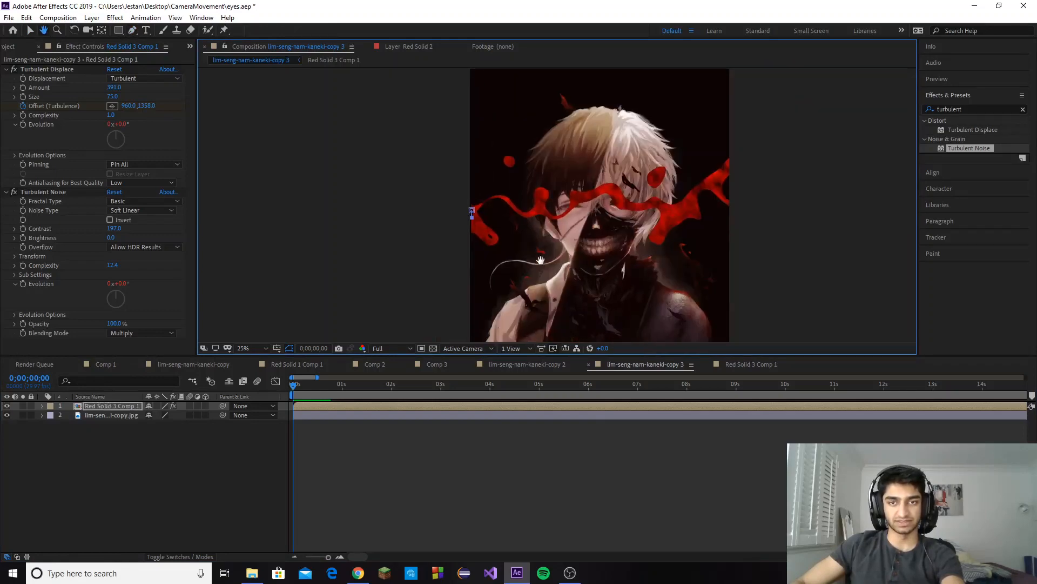
click(755, 246)
click(744, 137)
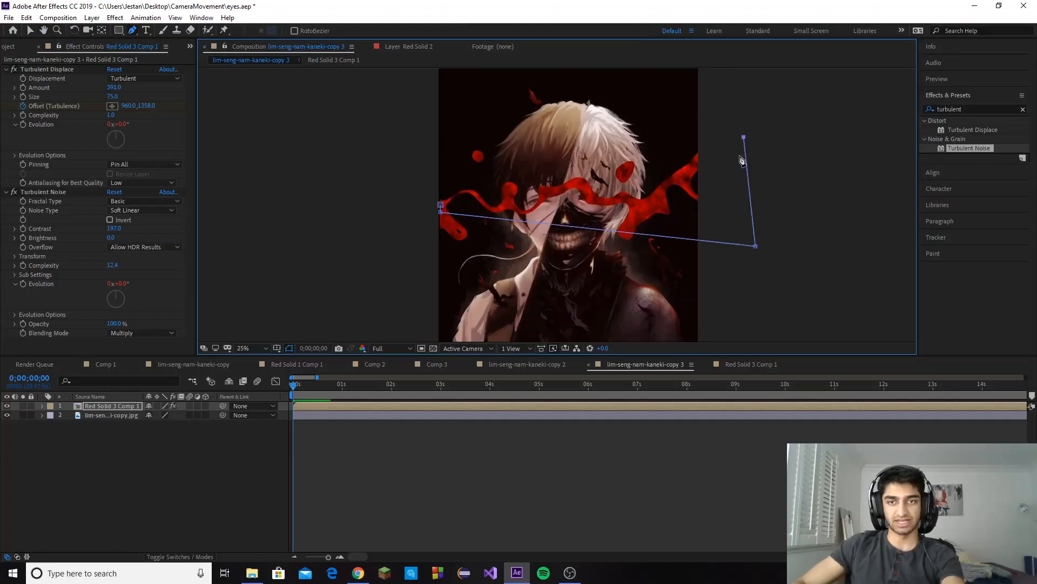
drag(746, 136, 753, 125)
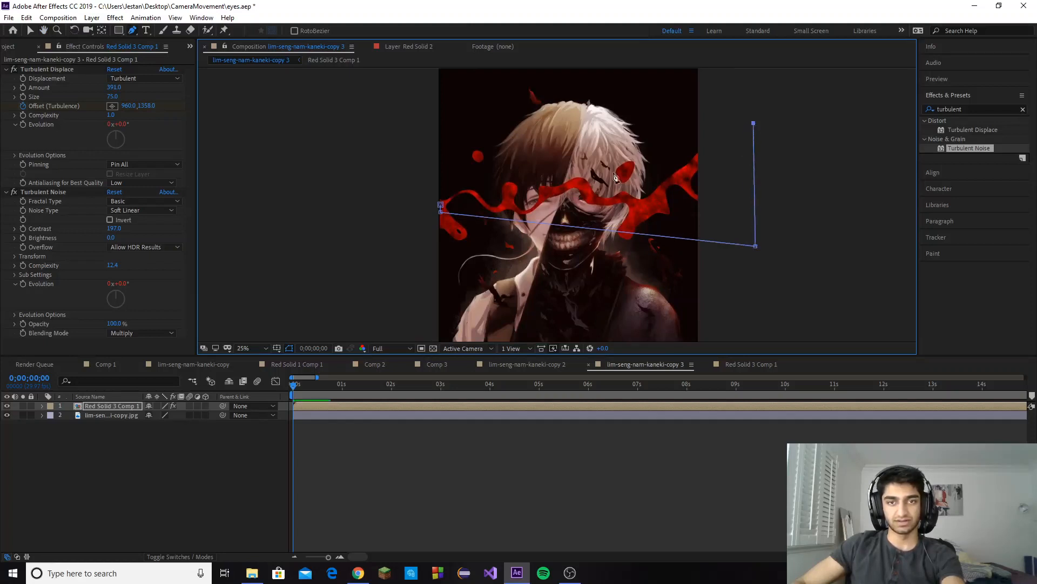
click(441, 207)
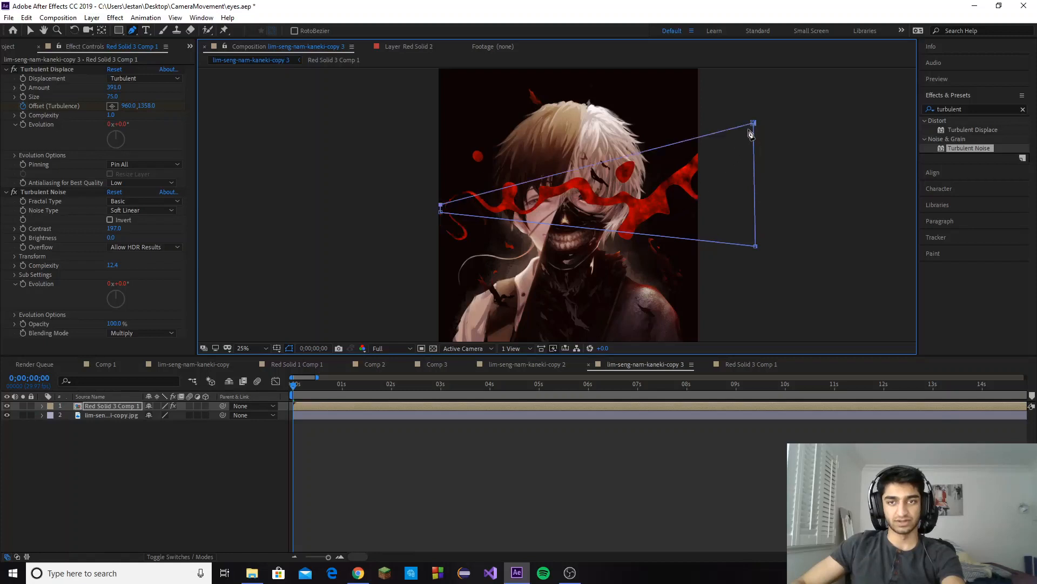
Set the Mask Feather of Mask 1 on the Red Solid 3 Comp 1 layer to 45 pixels
scroll(557, 206, up, 2)
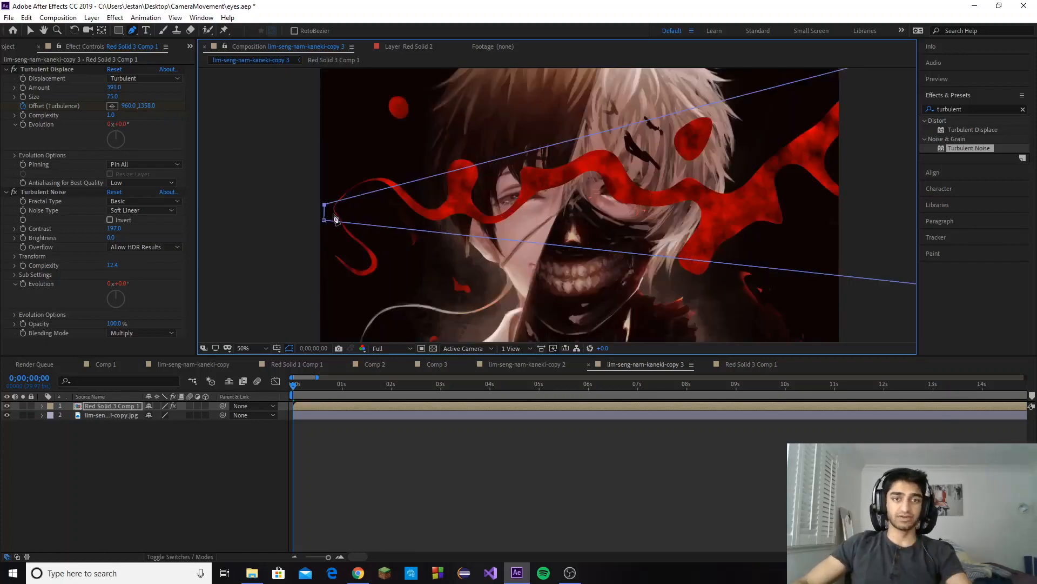
click(115, 406)
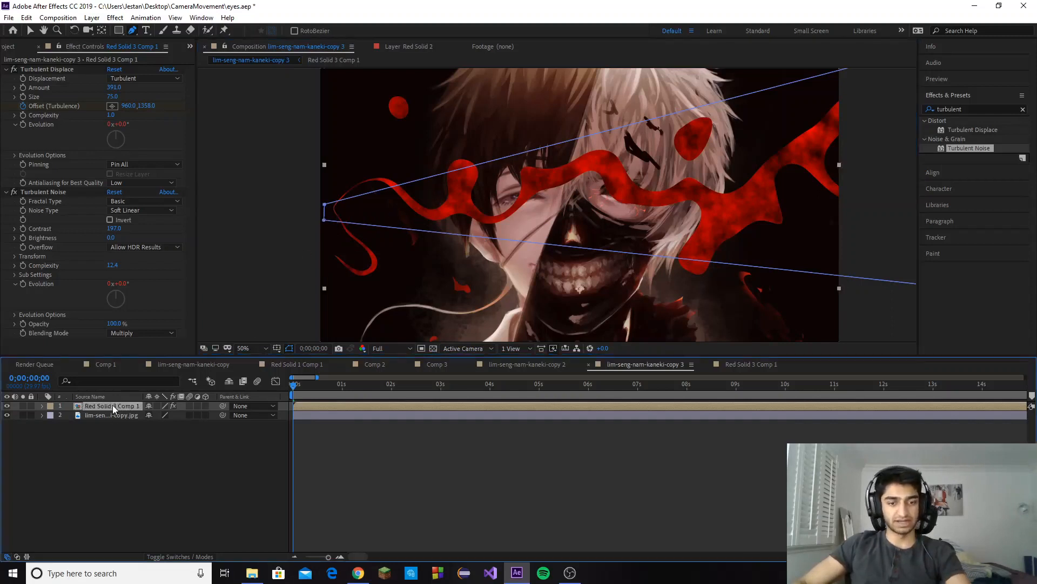
key(m)
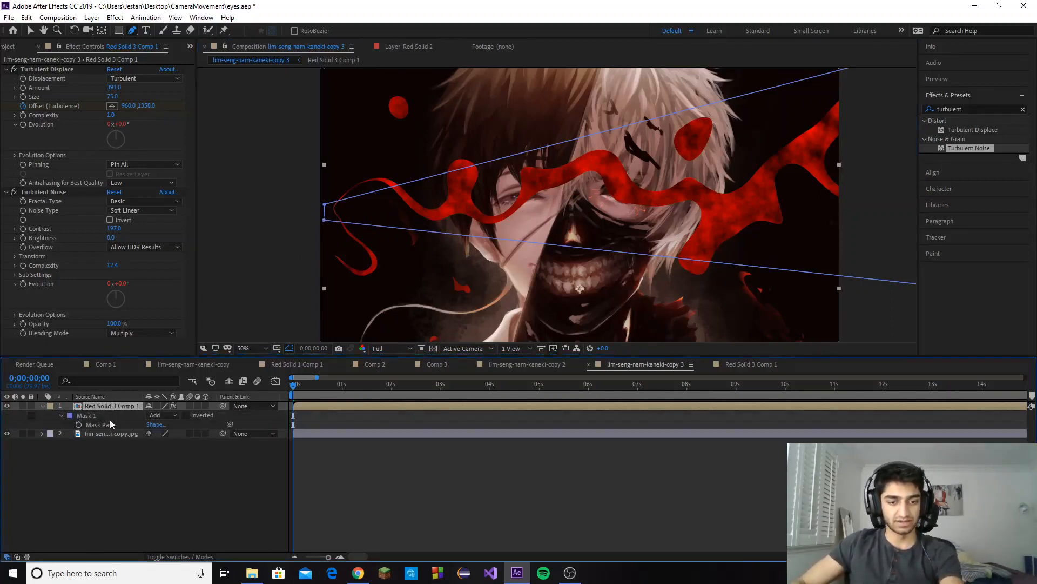
key(f)
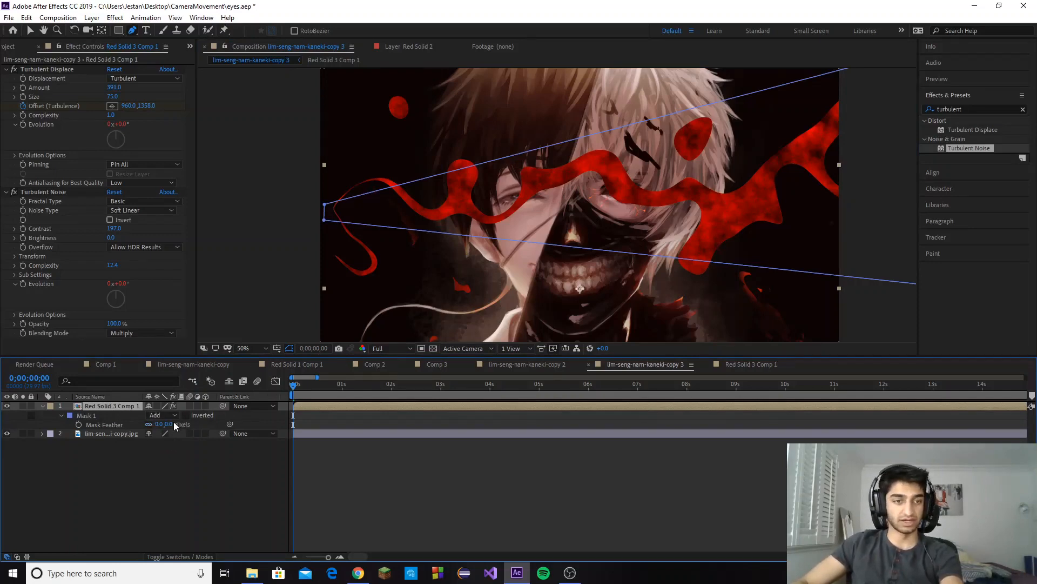
mouse_move(174, 422)
mouse_down()
mouse_move(262, 417)
mouse_move(192, 424)
mouse_up()
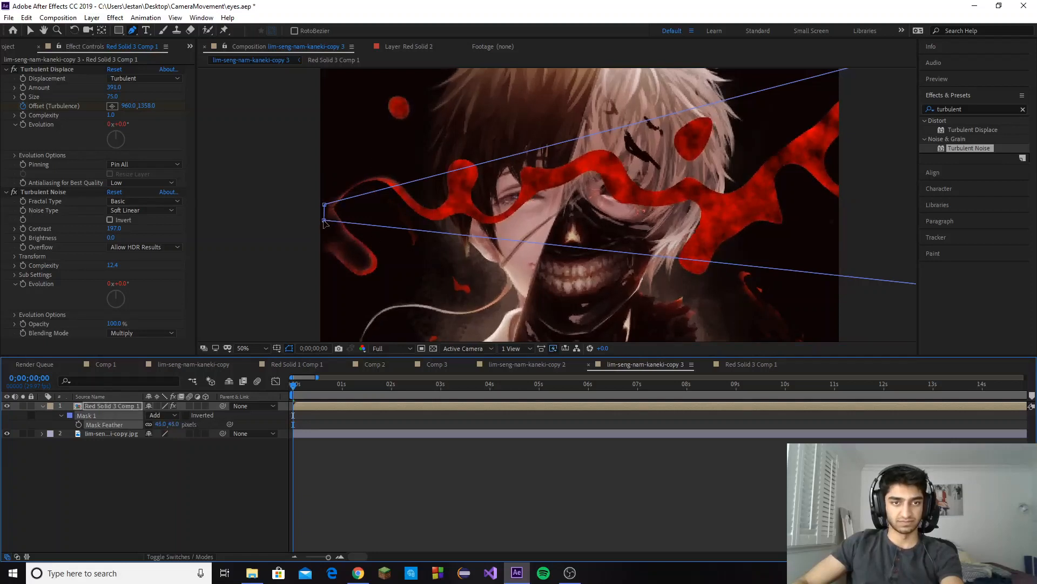
Reshape Mask 1 by pulling its narrow-end points closer together and reducing the height of its wide end beyond the image's right edge
drag(324, 220, 332, 213)
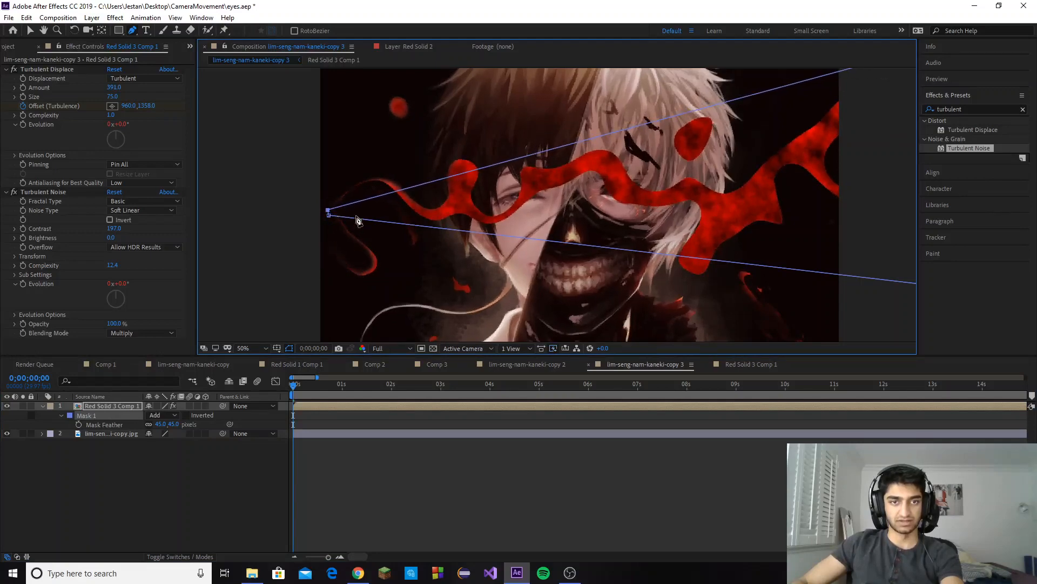
scroll(519, 262, down, 2)
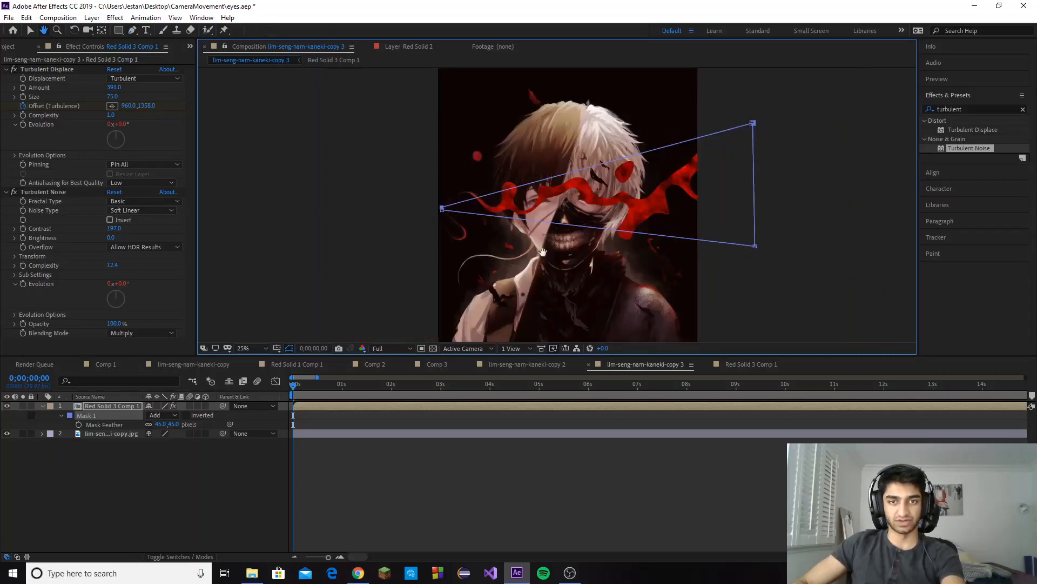
mouse_move(743, 257)
mouse_down()
mouse_move(750, 242)
mouse_move(750, 251)
mouse_up()
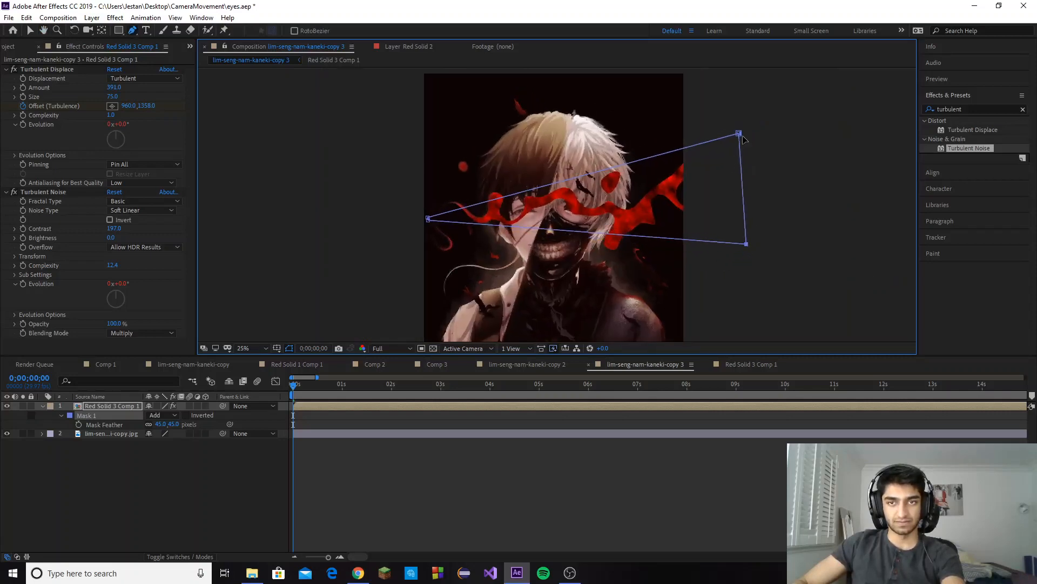
mouse_move(742, 139)
mouse_down()
mouse_move(754, 180)
mouse_move(749, 158)
mouse_up()
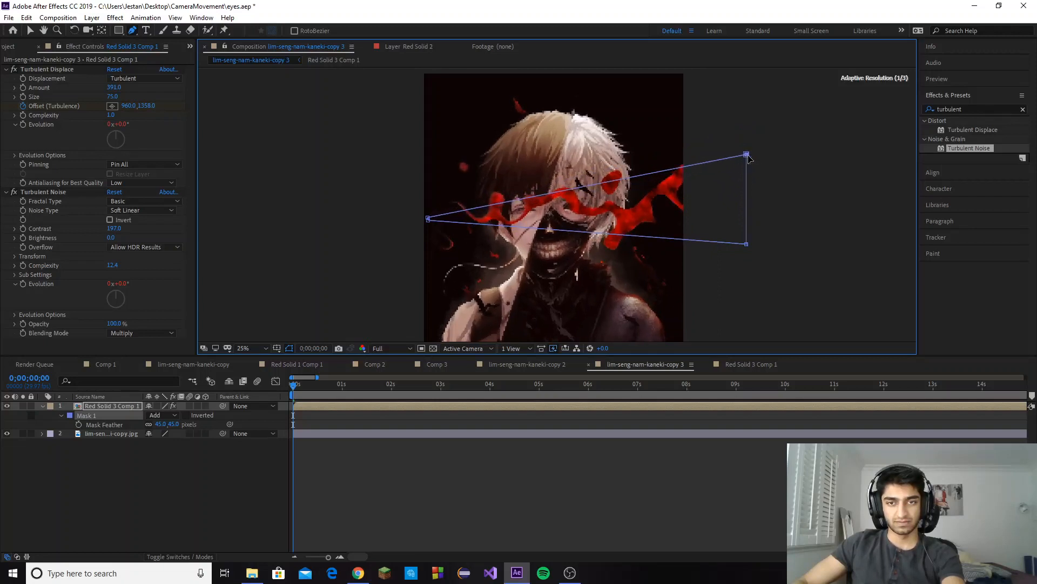
Deselect the layer and preview the masked trail animation from the start
click(419, 491)
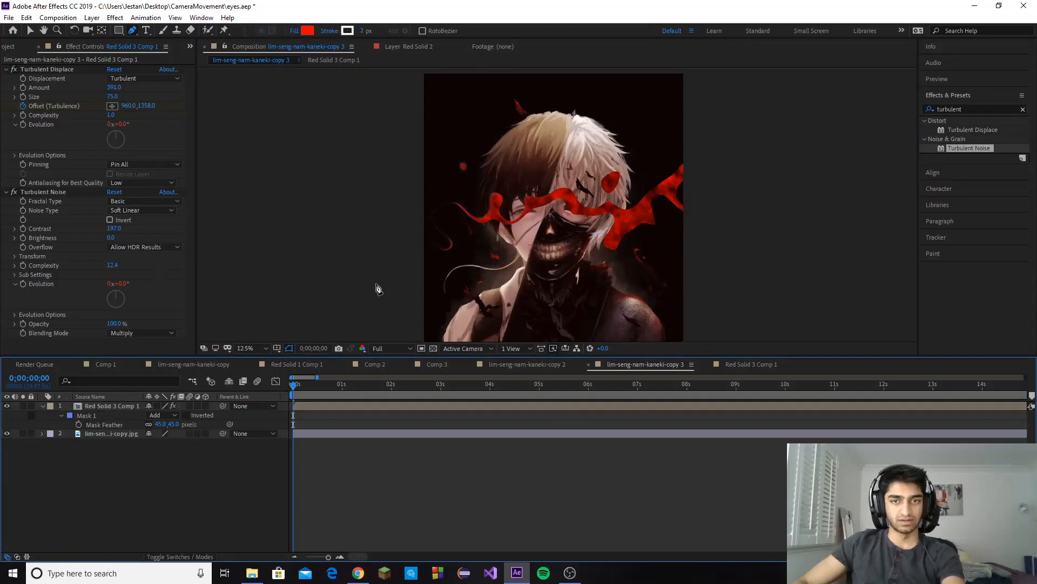
key(.)
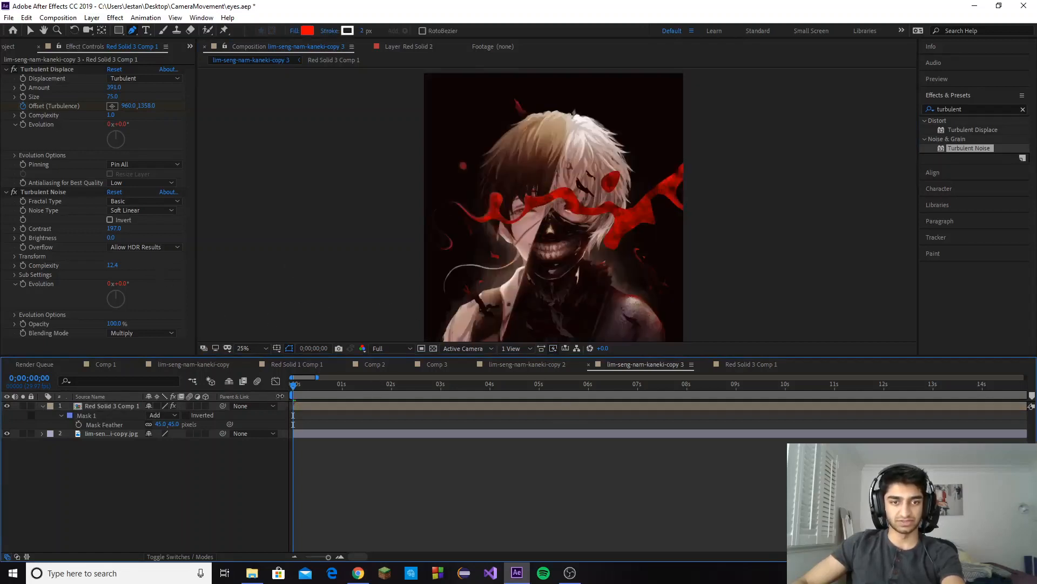
key(space)
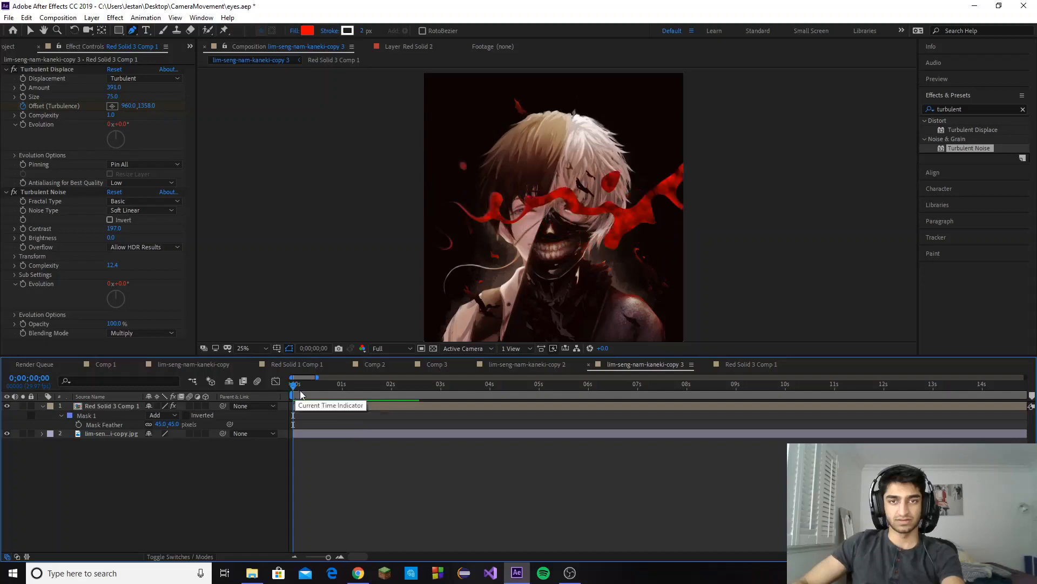
Trim the ends of the Red Solid 3 Comp 1 and image layers to 0;00;01;24 and return to the start of the timeline
drag(397, 388, 378, 400)
key(Page_Down)
key(Page_Down)
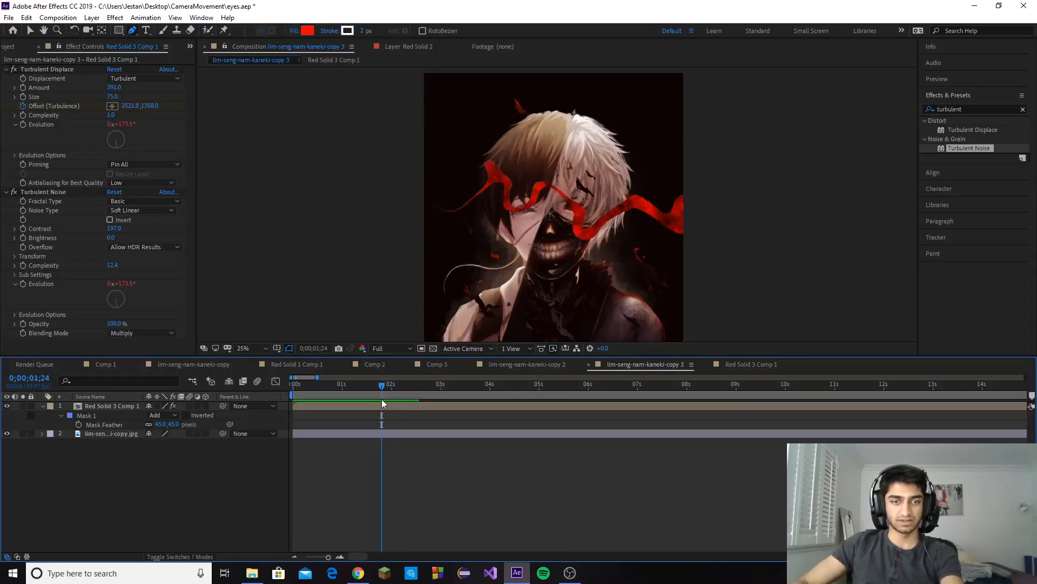
click(399, 406)
shift+click(397, 434)
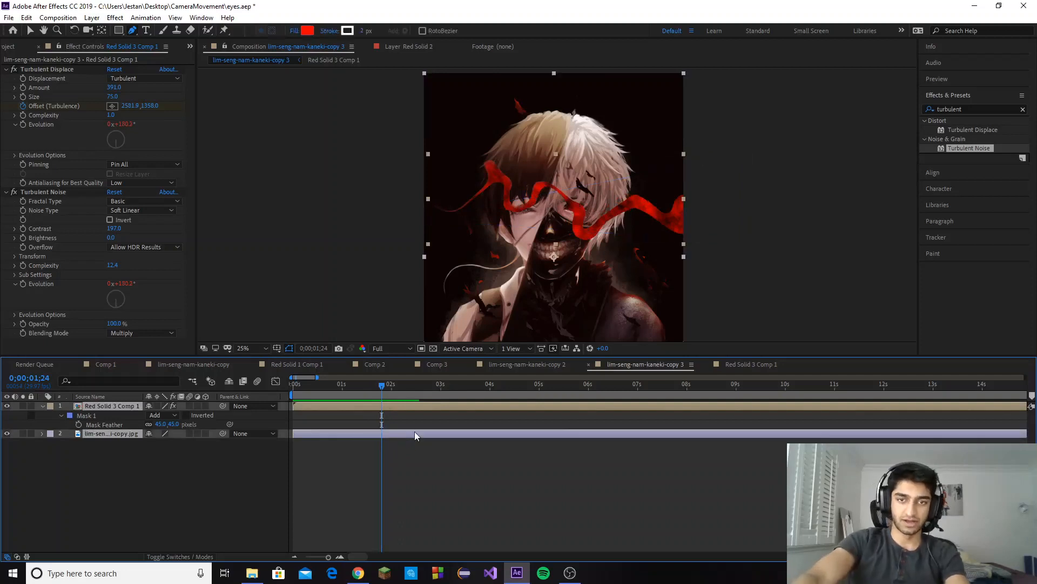
key(alt+bracketright)
click(415, 444)
drag(372, 387, 218, 389)
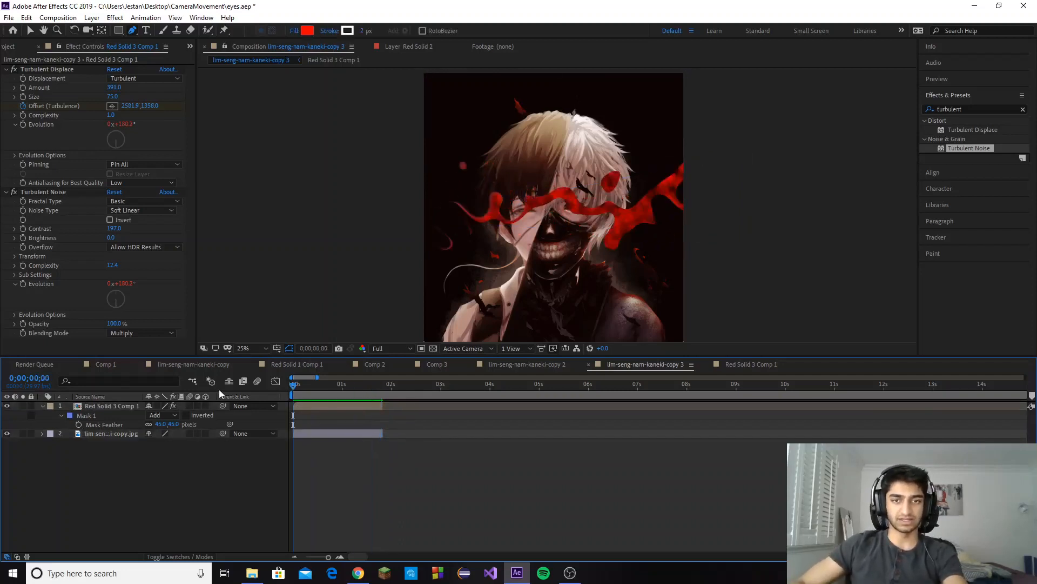
Set the Position of the Red Solid 3 Comp 1 layer to 2051, 1282, placing the mask's narrow tip on the glowing red eye
click(133, 406)
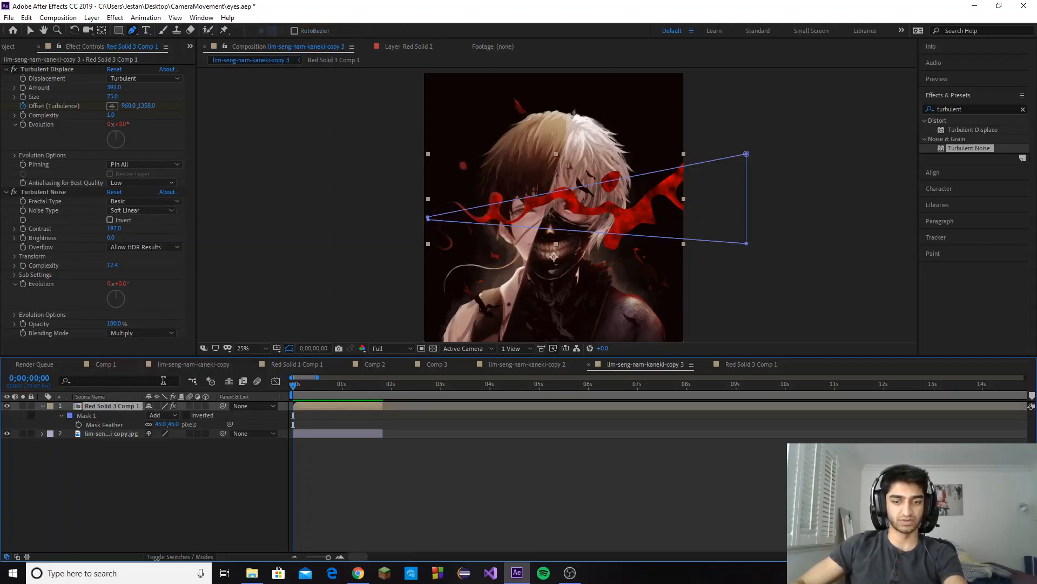
key(p)
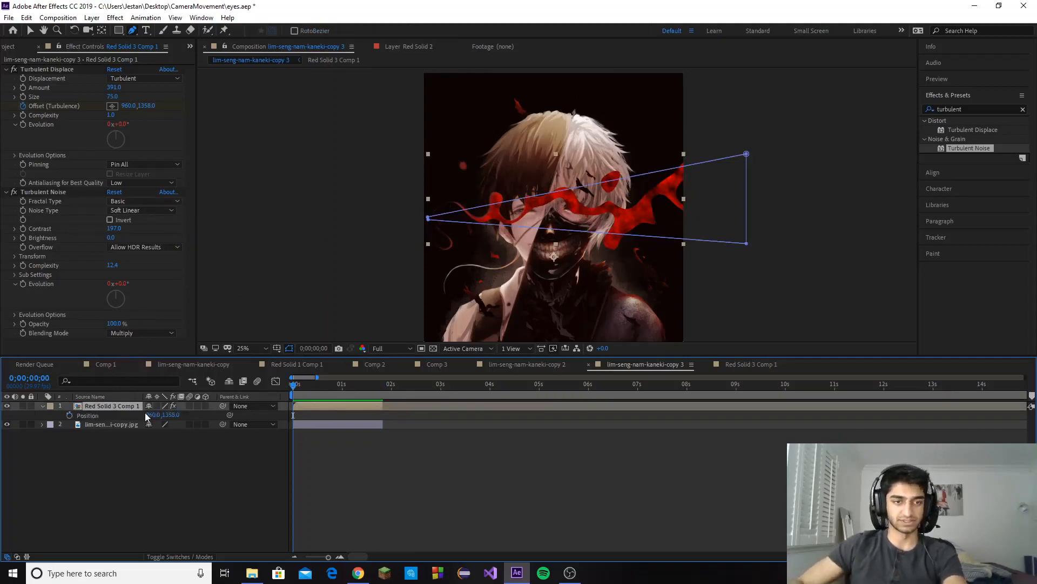
drag(147, 416, 682, 382)
key(slash)
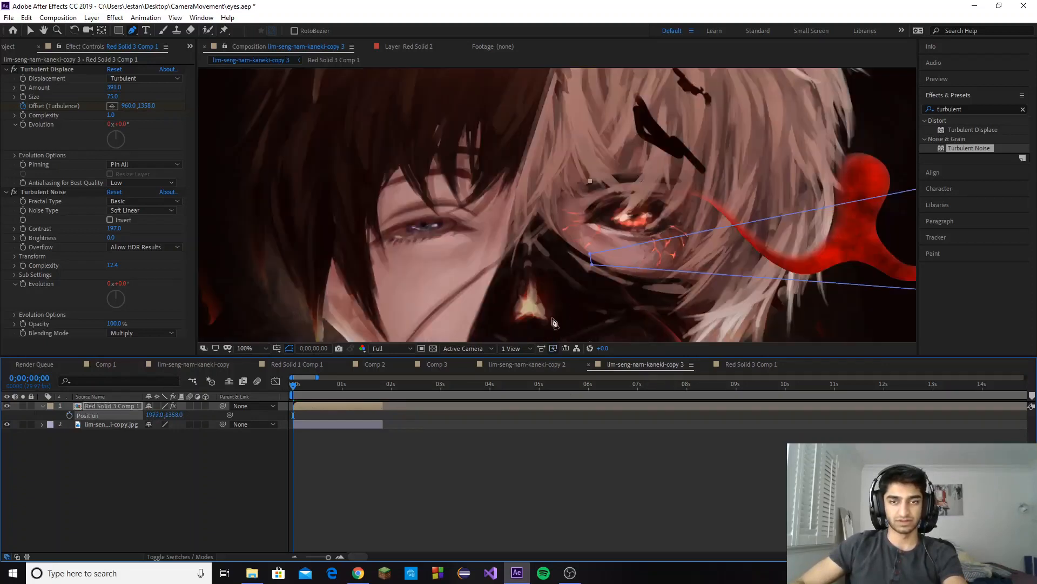
key(comma)
key(comma)
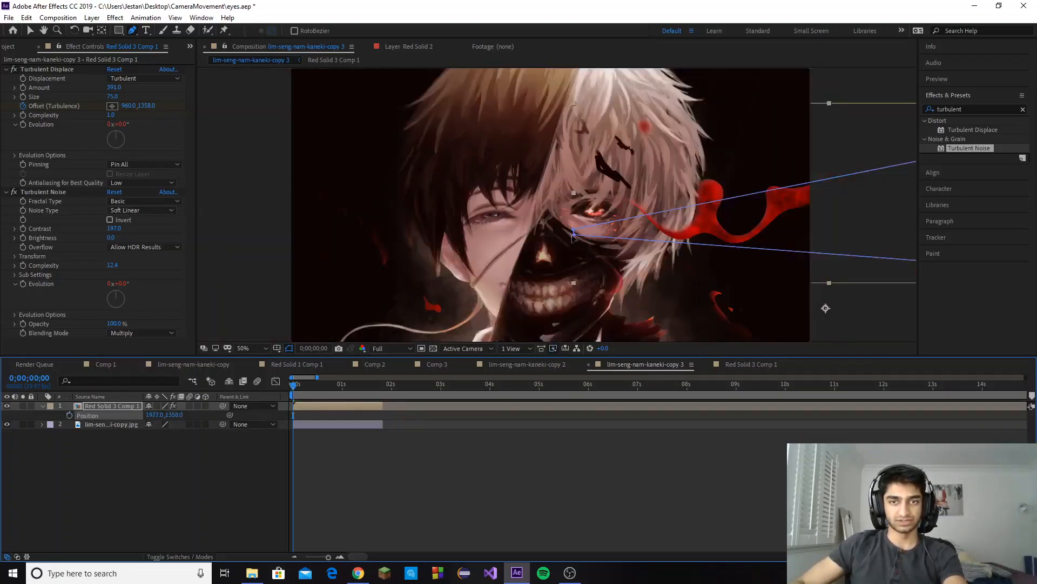
drag(153, 416, 124, 425)
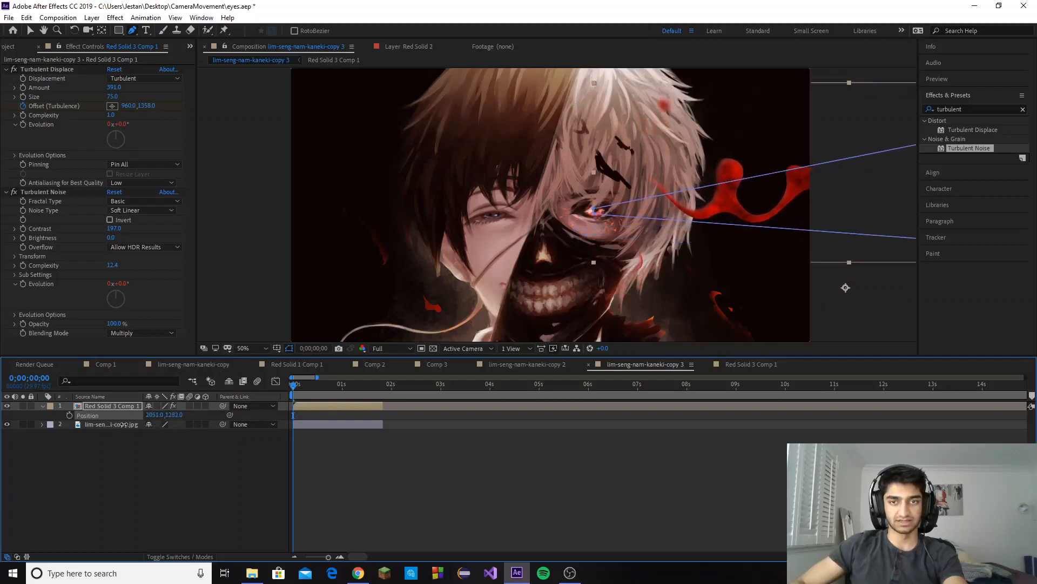
key(comma)
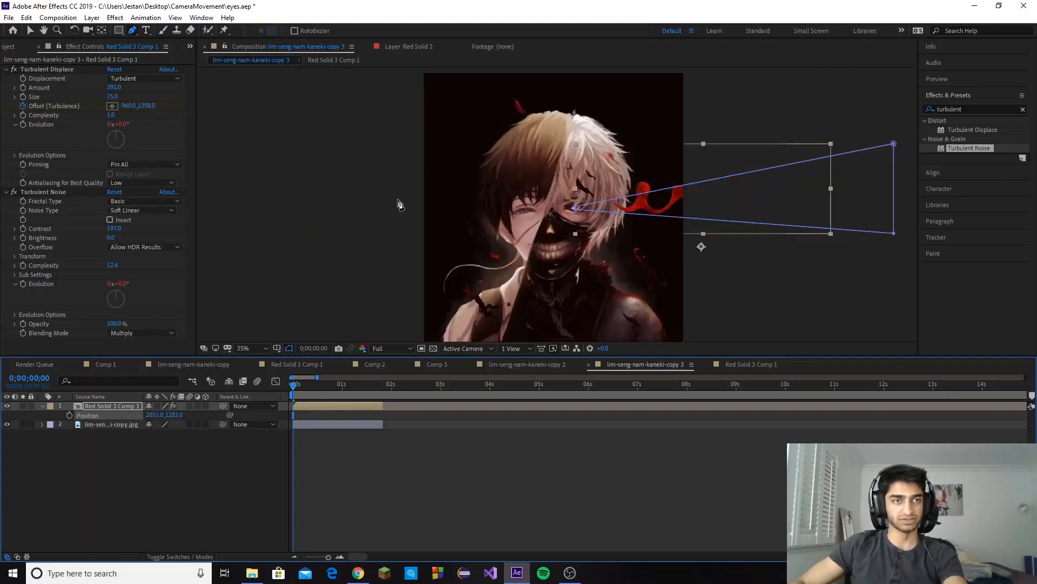
Deselect the layer, play the animation to check the repositioned trail and go back to the first frame
click(31, 30)
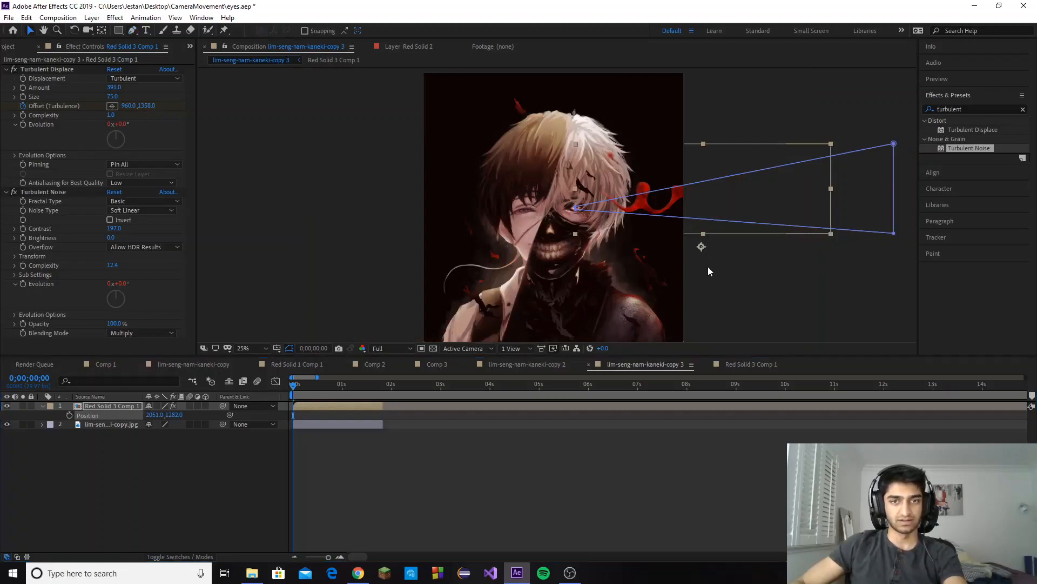
click(756, 281)
click(936, 78)
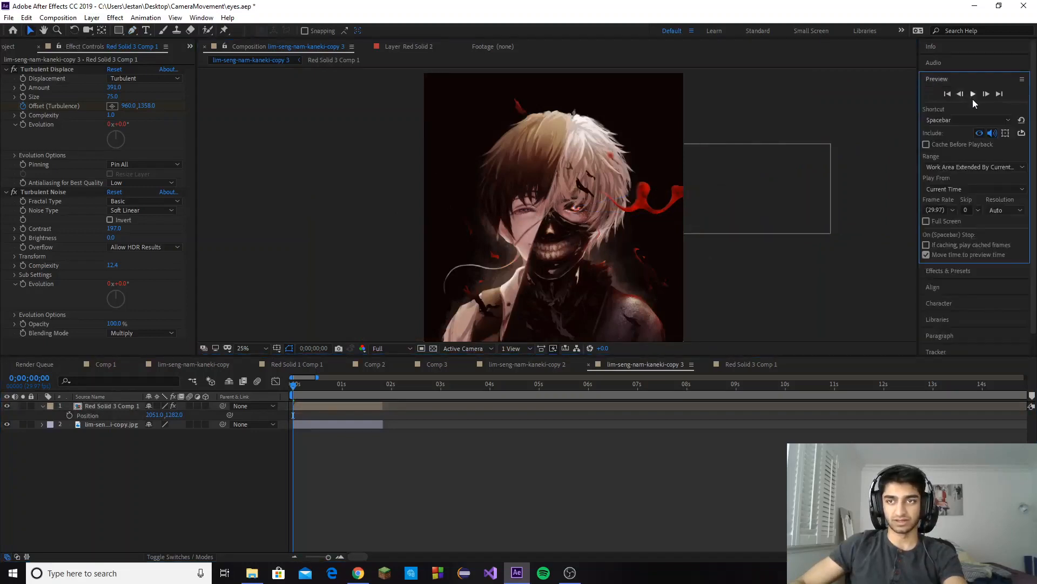
click(973, 95)
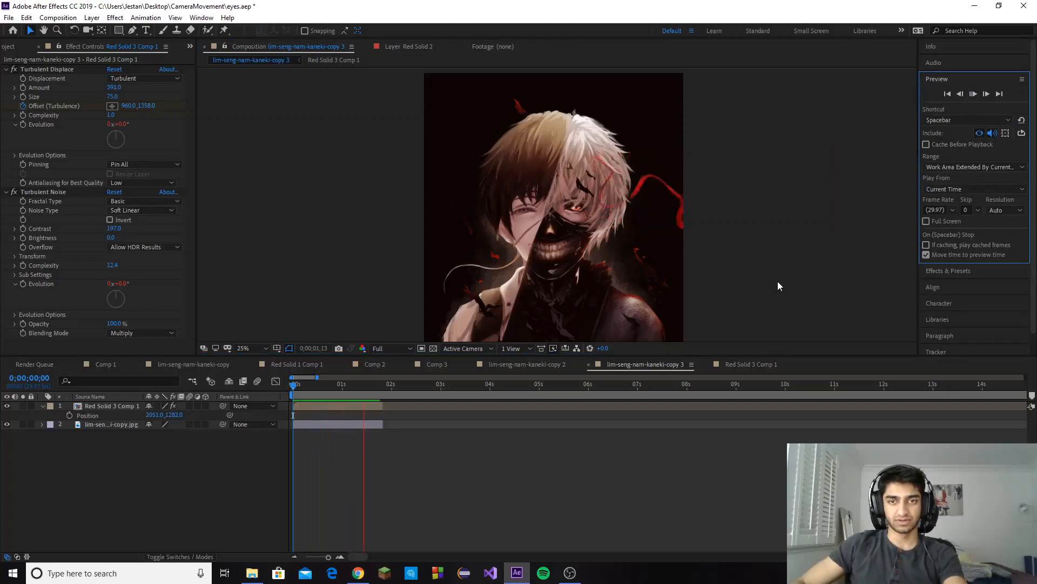
click(292, 389)
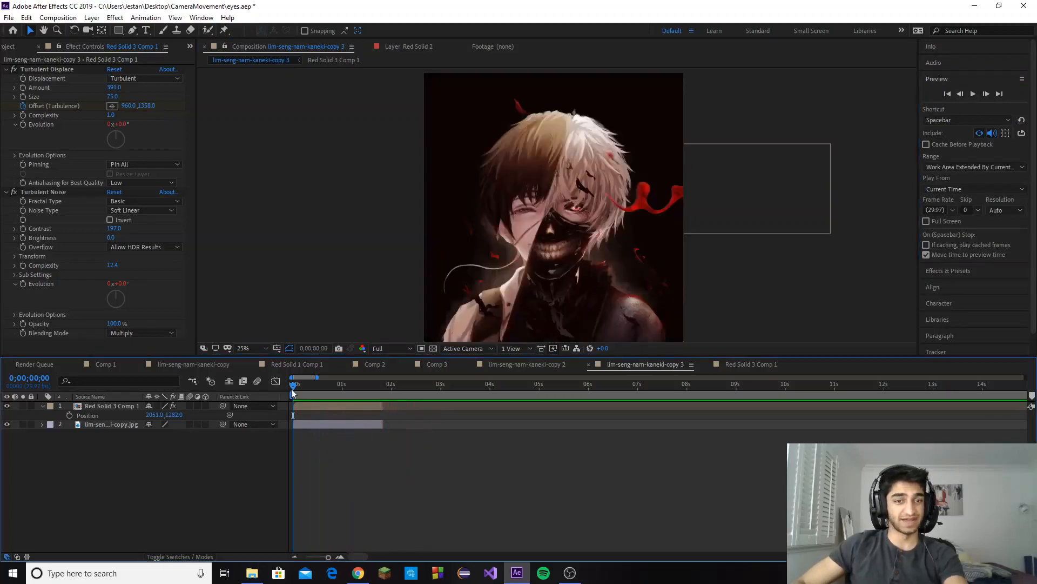
Shorten the work area so that it ends where the Red Solid 3 Comp 1 and image layers end
mouse_move(317, 378)
mouse_down()
mouse_move(1020, 395)
mouse_move(303, 395)
mouse_up()
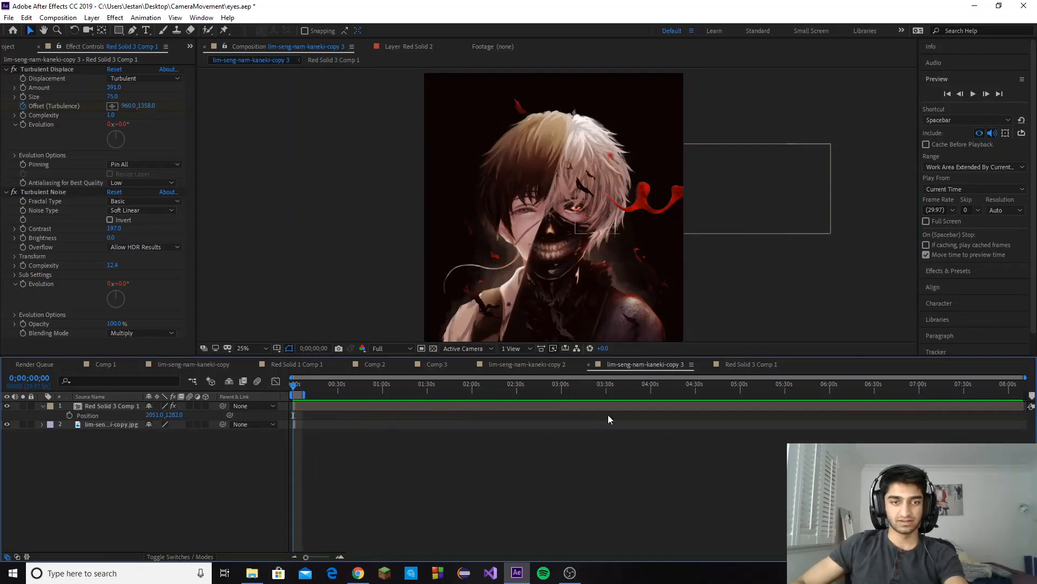
drag(1026, 378, 308, 378)
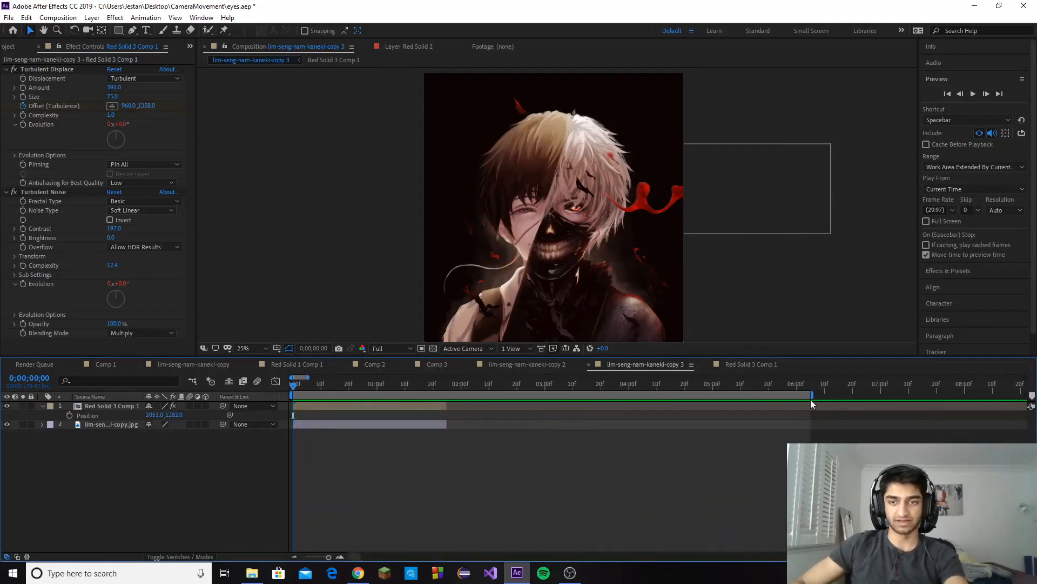
drag(777, 403, 446, 396)
Preview the shortened work area and examine up close how the trail meets the glowing eye
key(space)
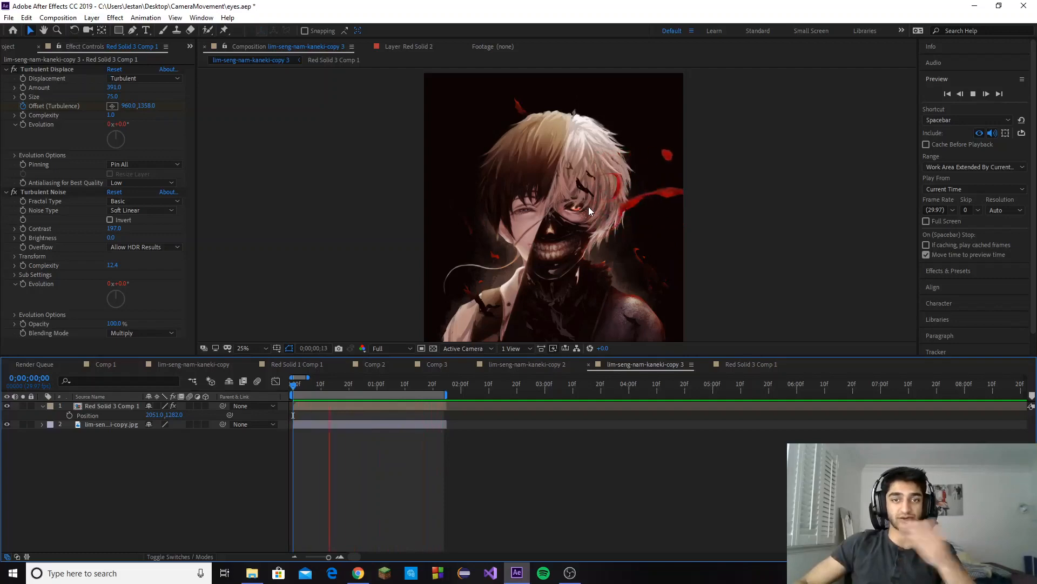
scroll(598, 225, up, 4)
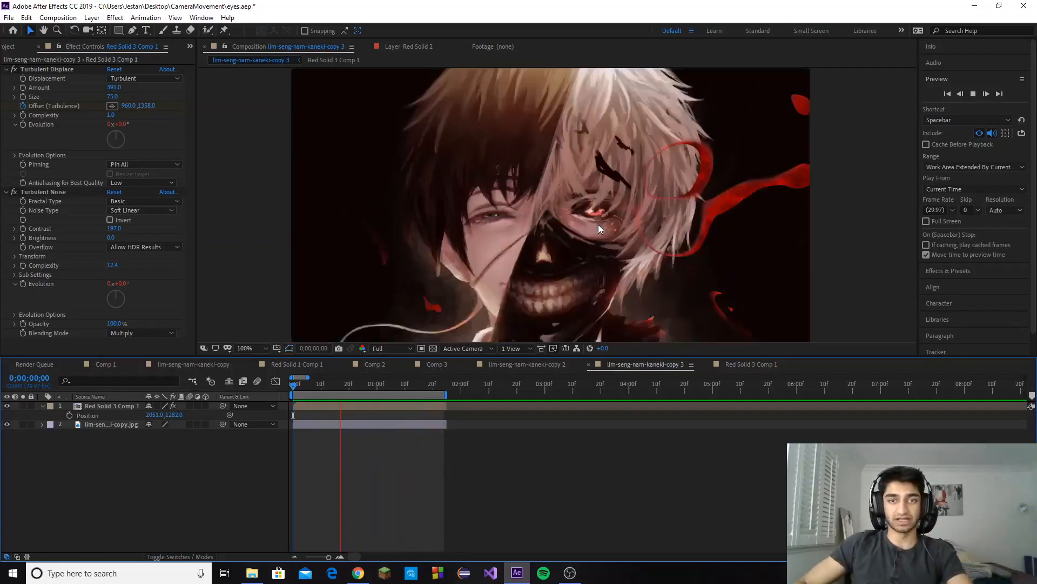
scroll(675, 239, down, 2)
scroll(627, 219, down, 2)
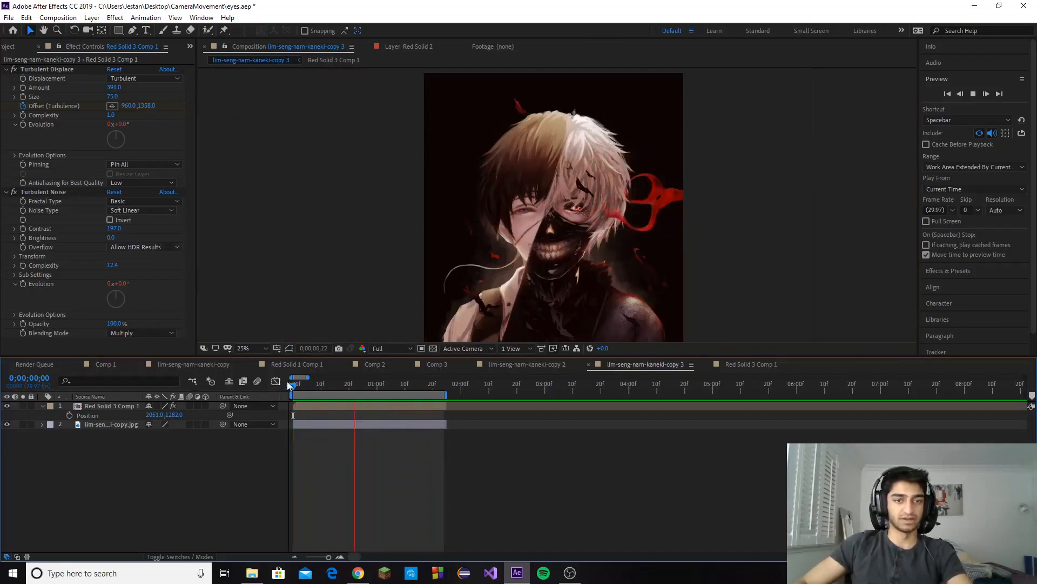
key(space)
Open the Red Solid 3 Comp 1 precomposition, inspect the red shape's narrow end and return to the lim-seng-nam-kaneki-copy 3 composition
double_click(321, 405)
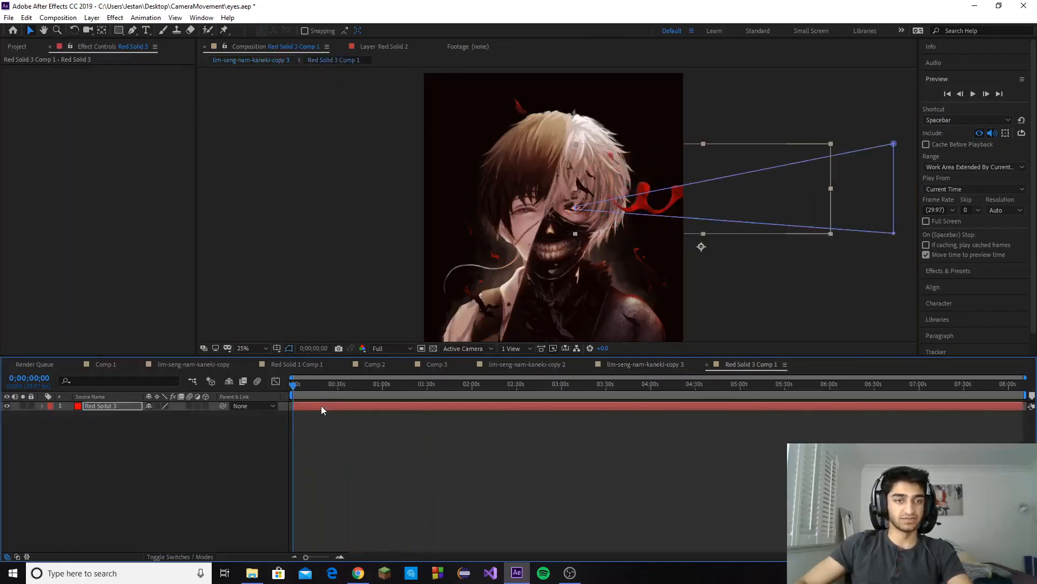
scroll(562, 210, up, 4)
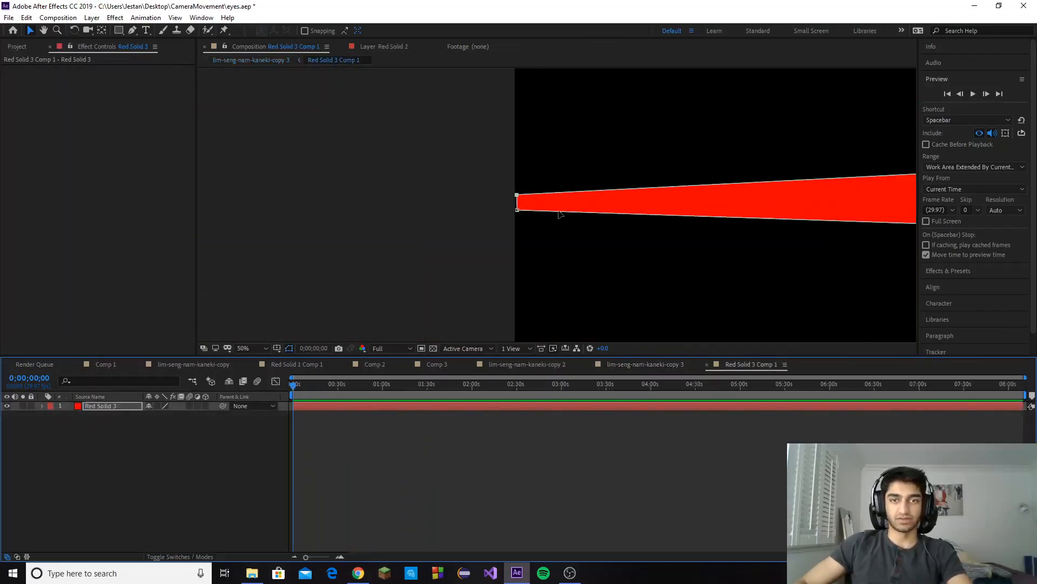
key(h)
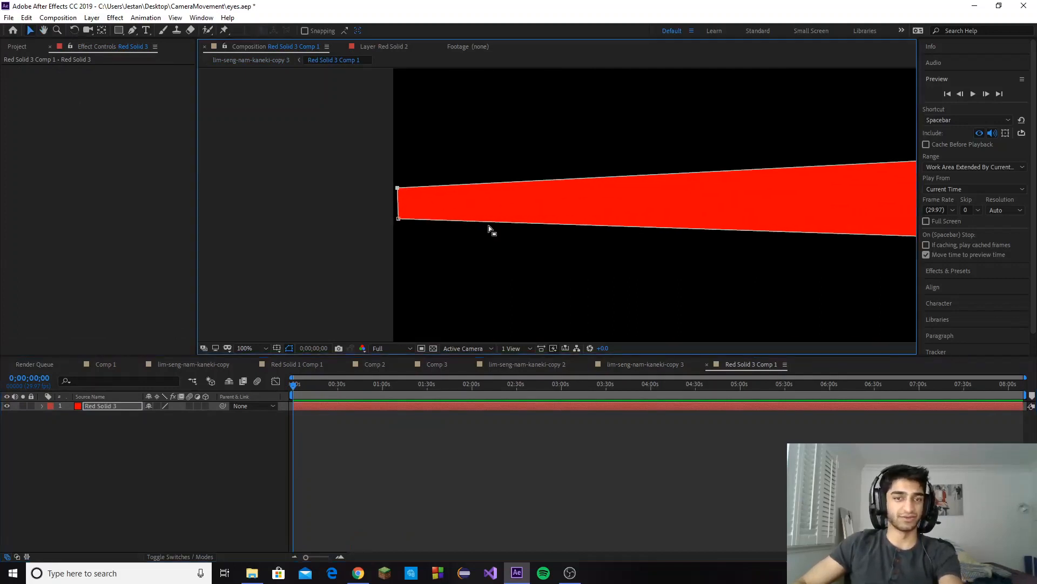
scroll(498, 241, down, 2)
key(v)
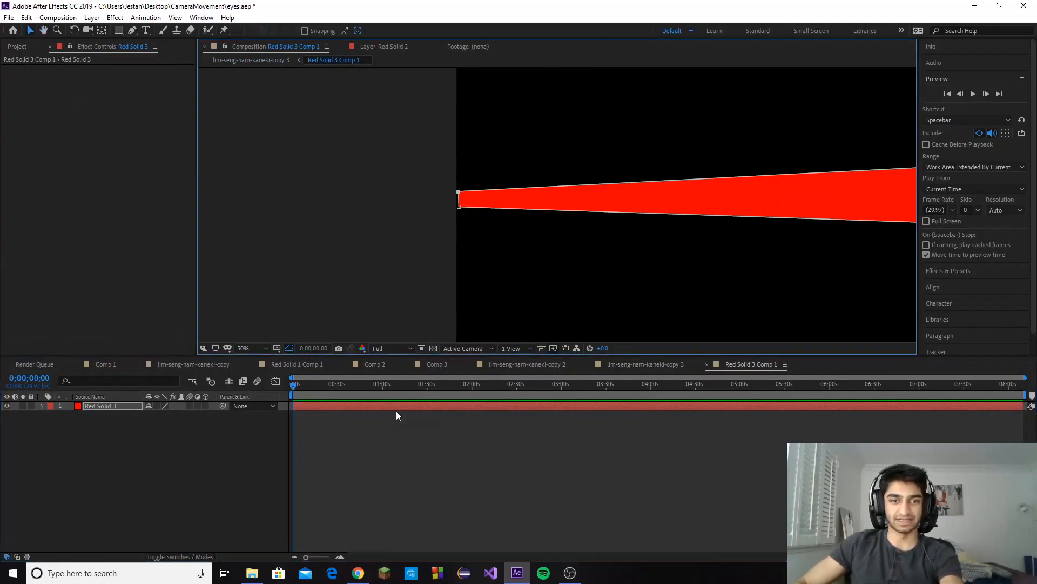
click(638, 364)
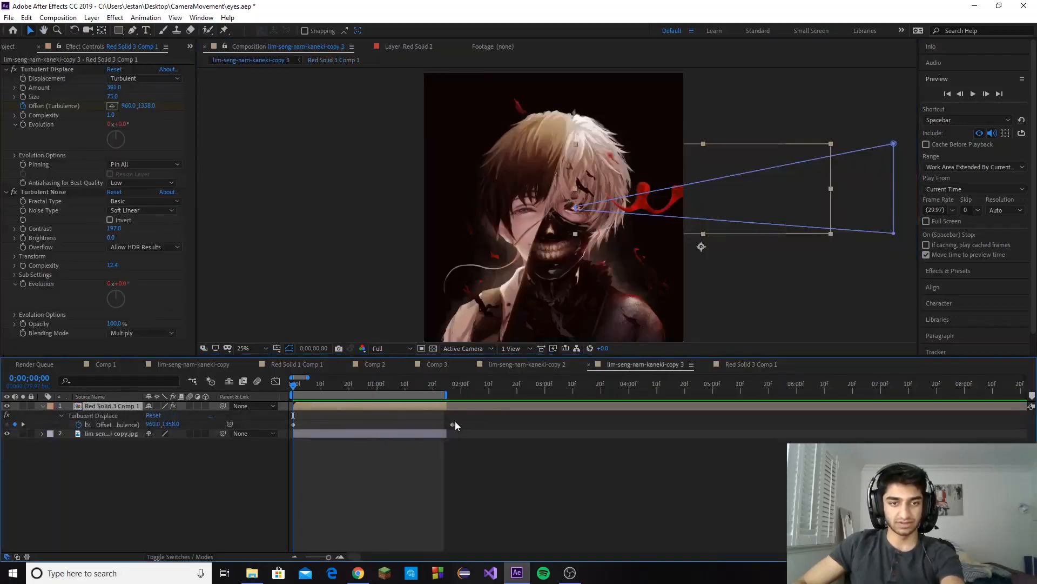
Move the second Offset (Turbulence) keyframe of the Red Solid 3 Comp 1 layer out to about 3 seconds and collapse the layer's properties
click(455, 426)
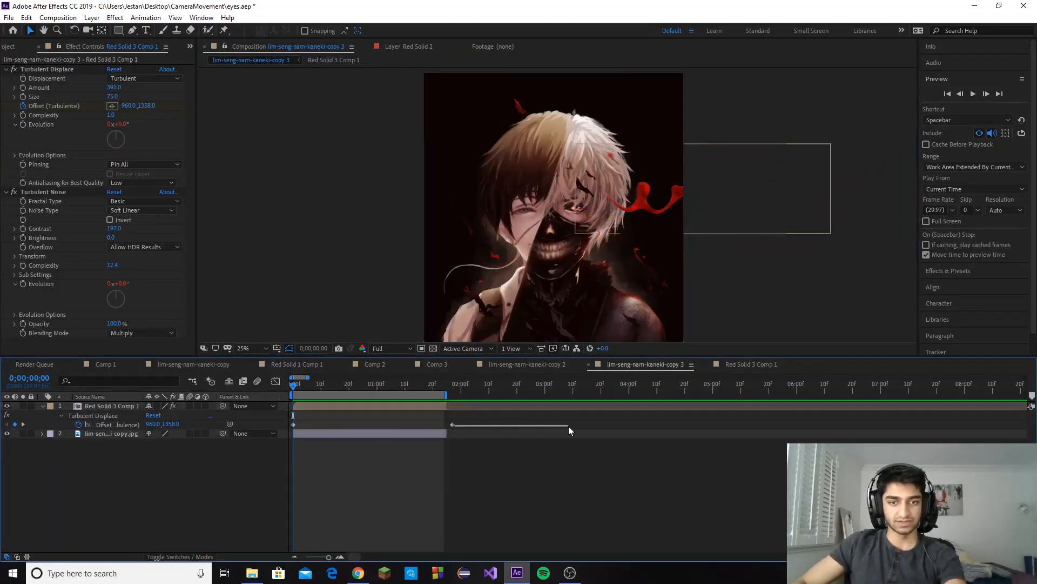
drag(454, 426, 552, 427)
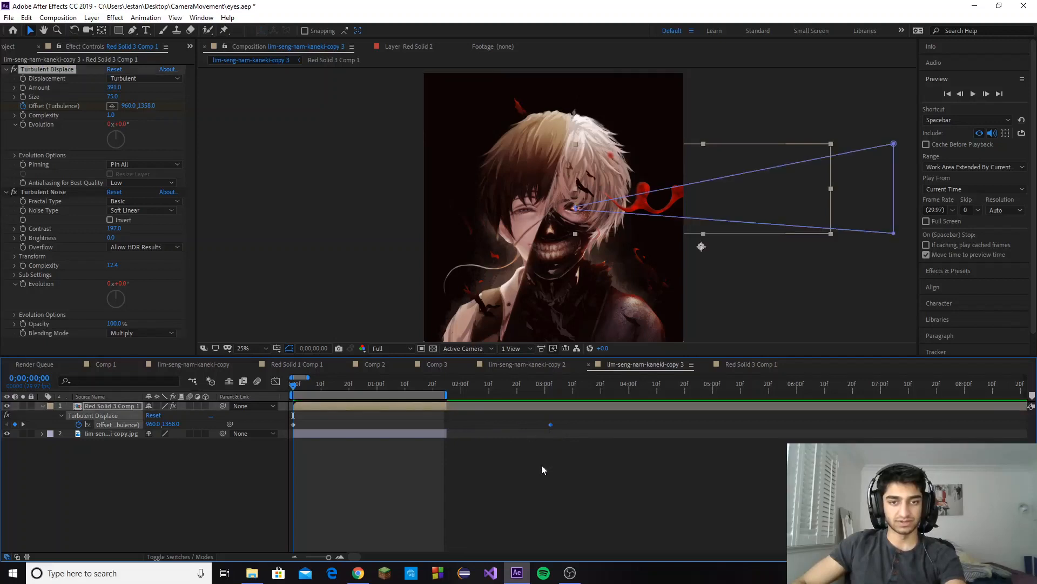
click(542, 465)
click(43, 406)
Set the Turbulent Displace Size on the Red Solid 3 Comp 1 layer to 26
click(345, 406)
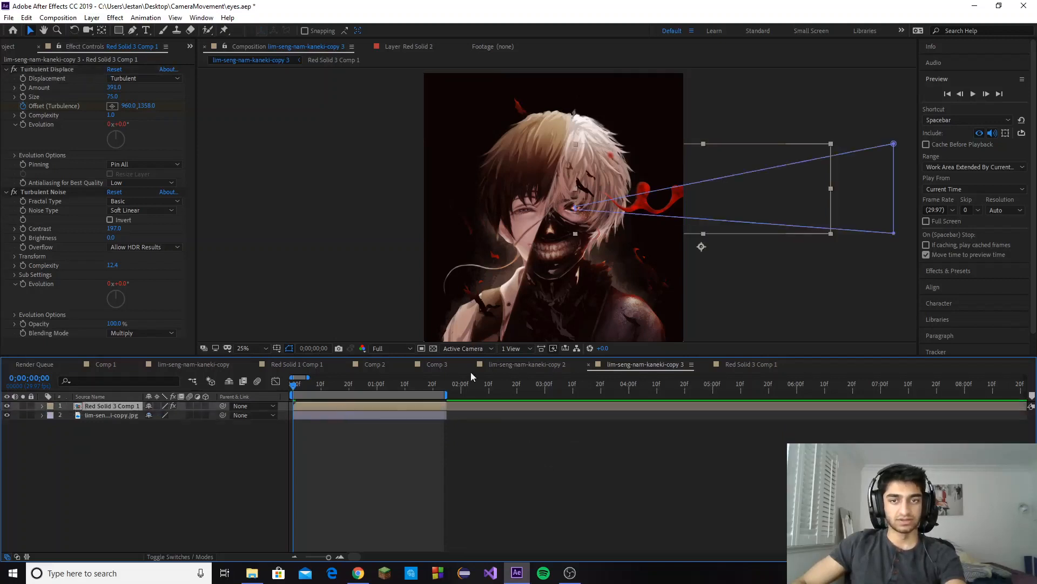
key(period)
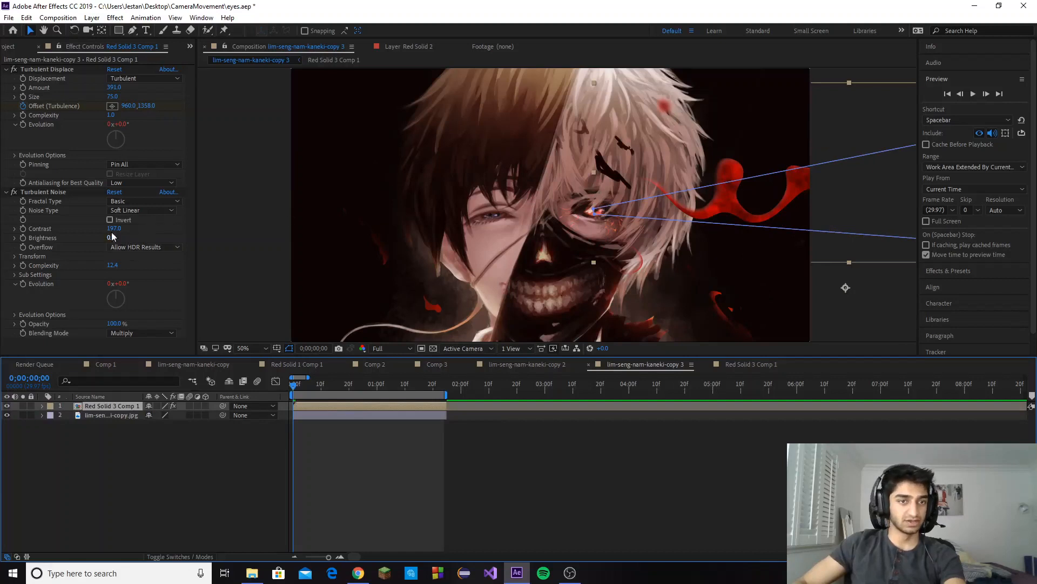
click(53, 70)
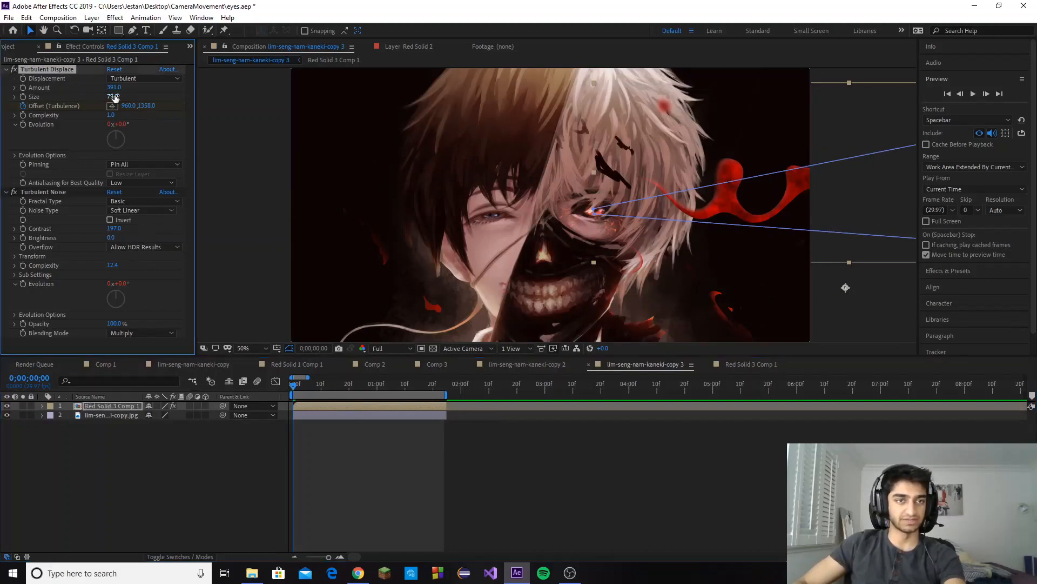
drag(88, 99, 66, 97)
Preview the trail with the smaller displacement size, checking both the whole picture and the area around the eye
key(space)
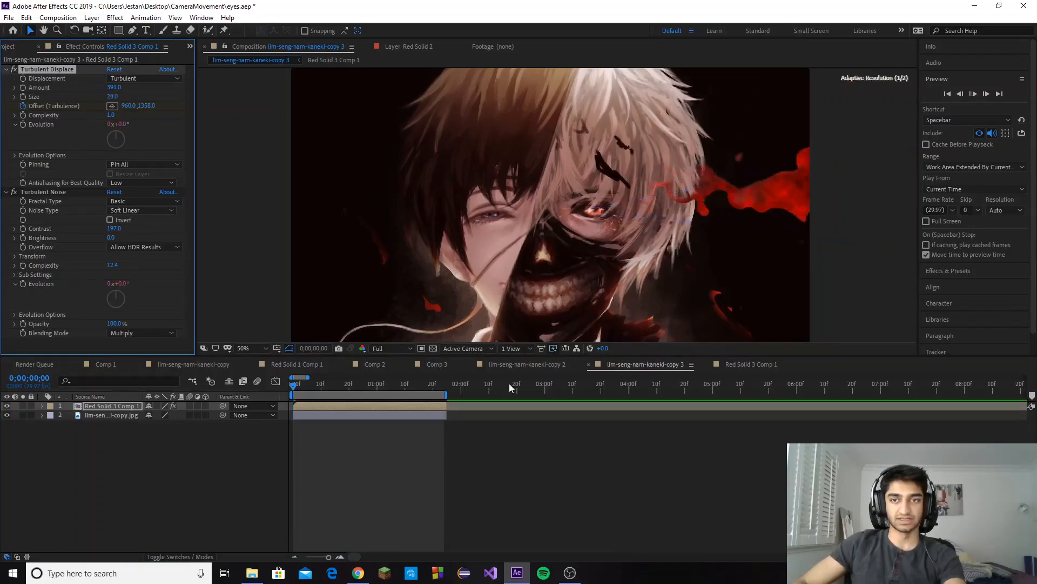
key(comma)
key(comma)
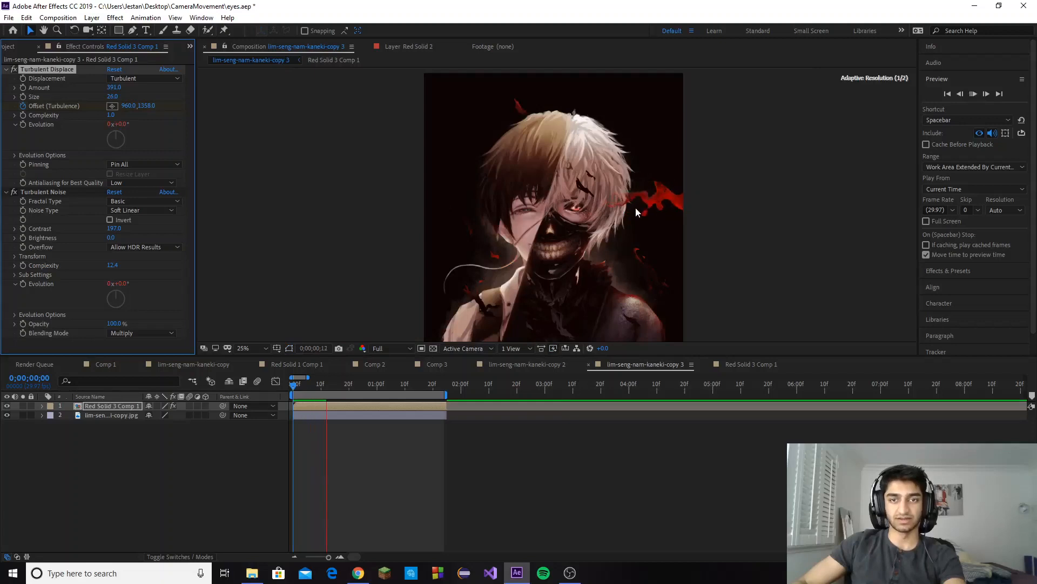
key(period)
key(period)
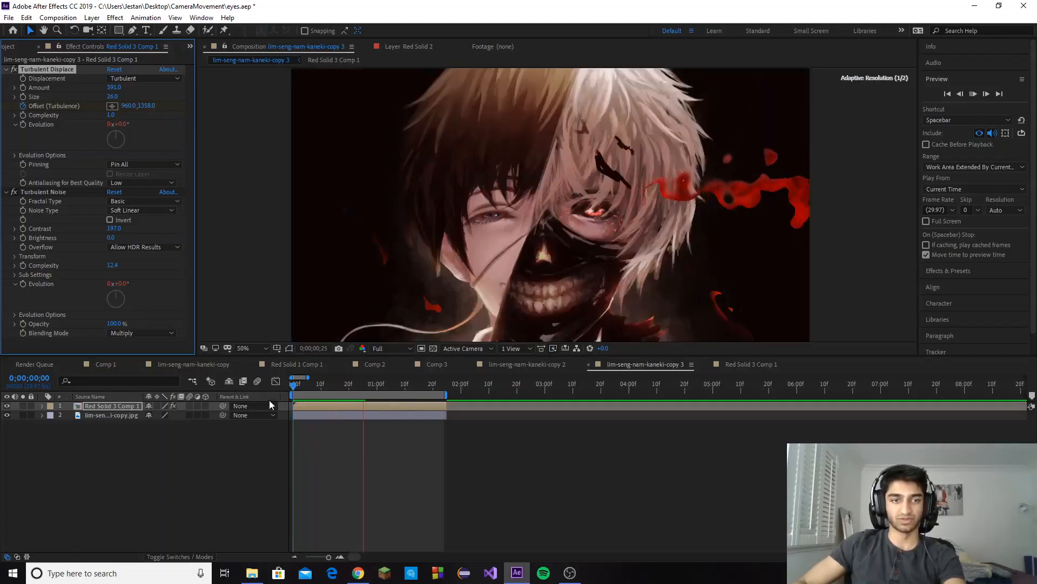
Reposition the Red Solid 3 Comp 1 layer so the trail starts closer to the glowing eye, and preview the animation
click(297, 423)
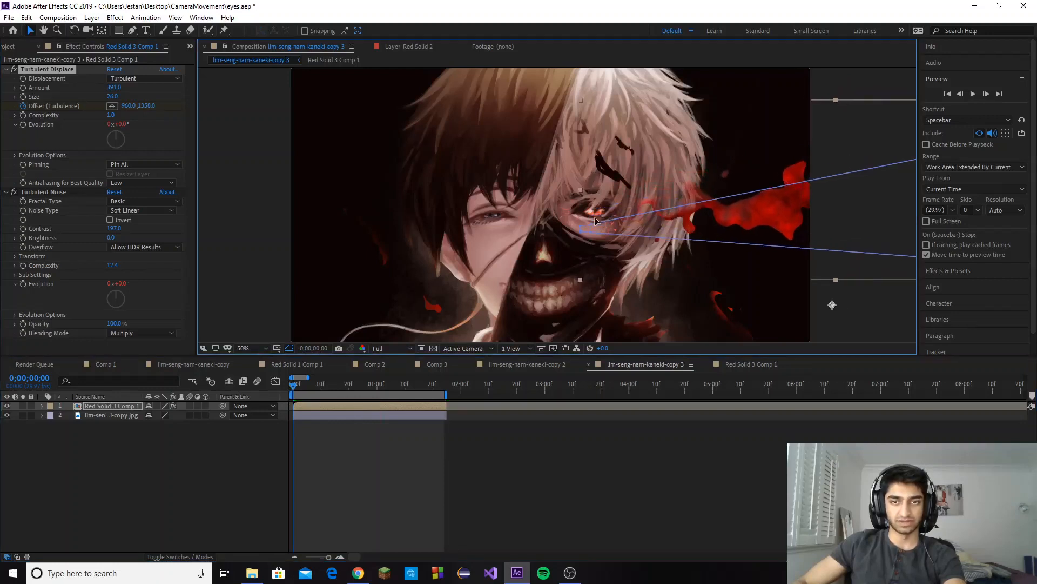
key(space)
key(comma)
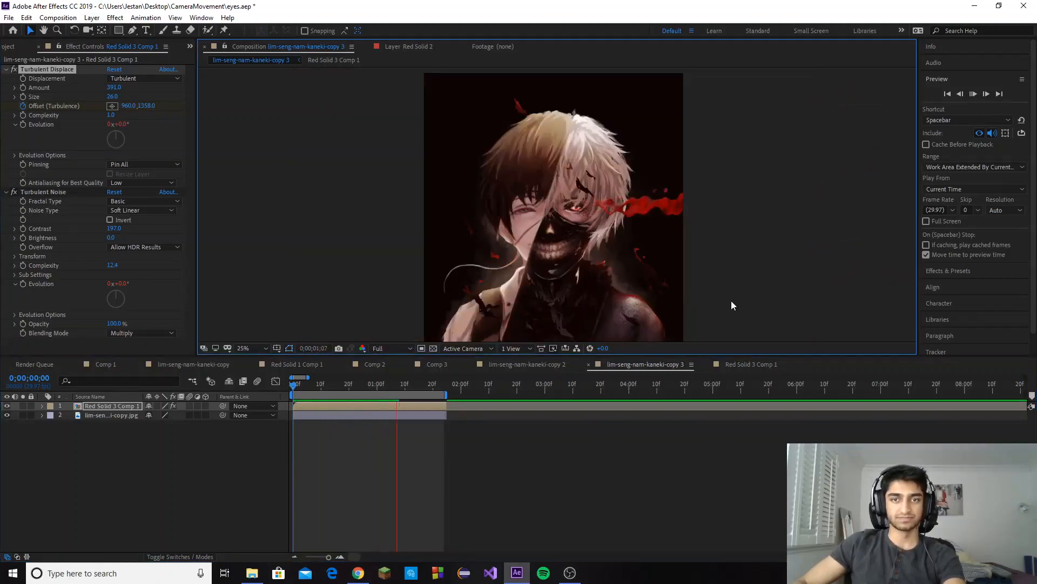